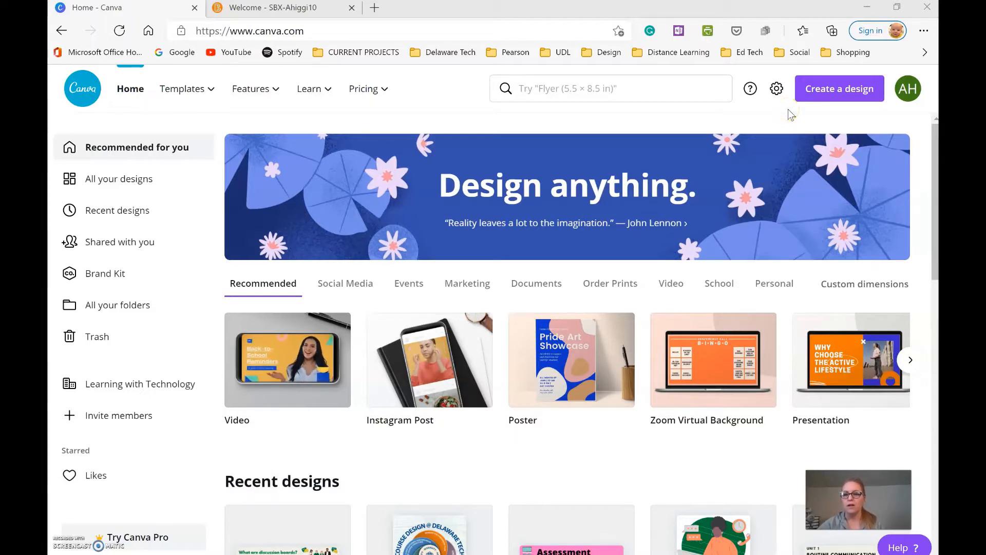
# - Create a new design with custom dimensions of 1600 × 300 px
pyautogui.click(826, 91)
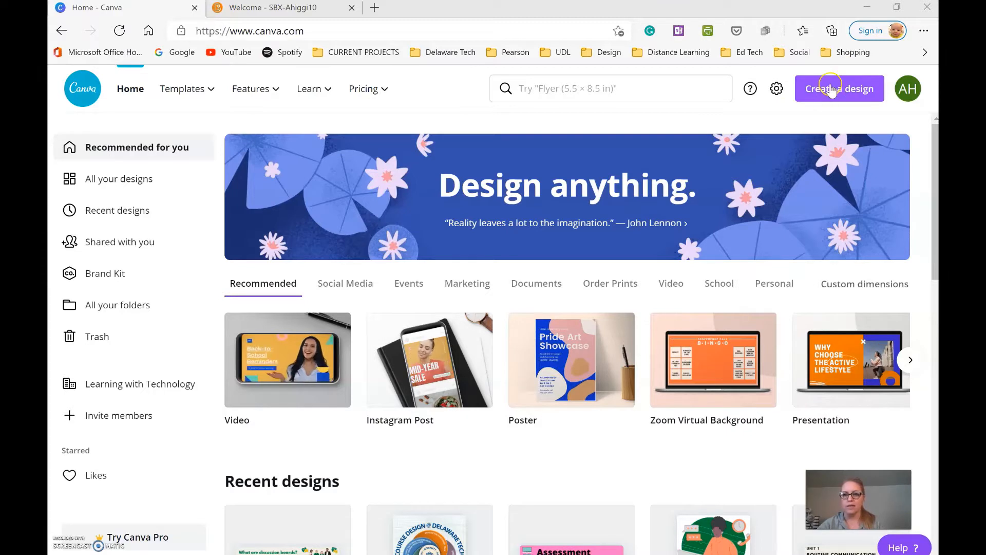
pyautogui.click(837, 90)
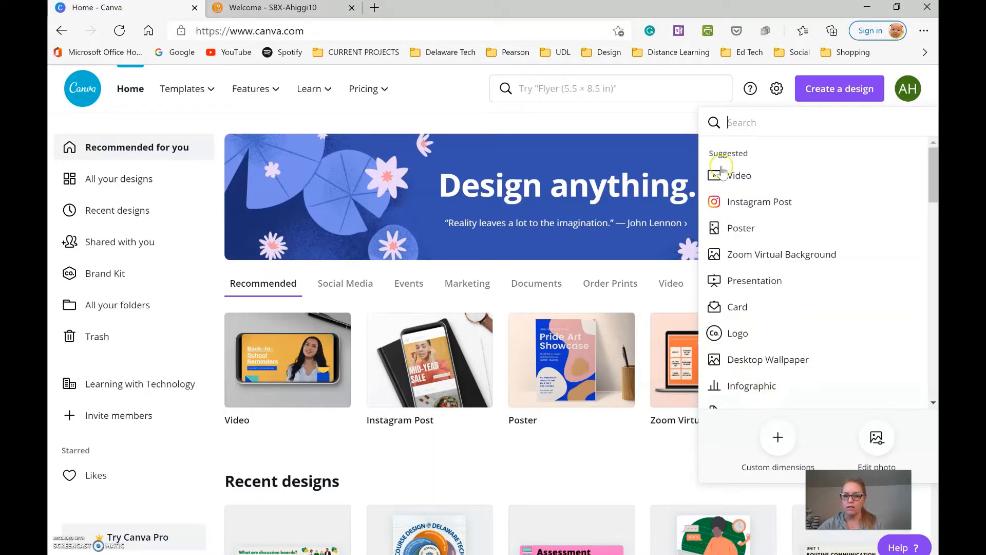
pyautogui.click(778, 438)
pyautogui.click(751, 169)
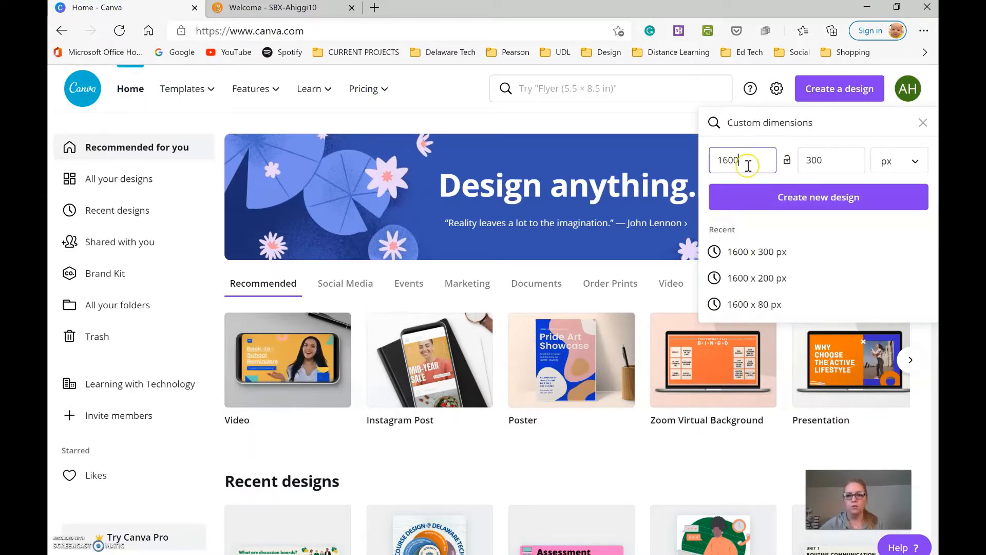
pyautogui.click(839, 156)
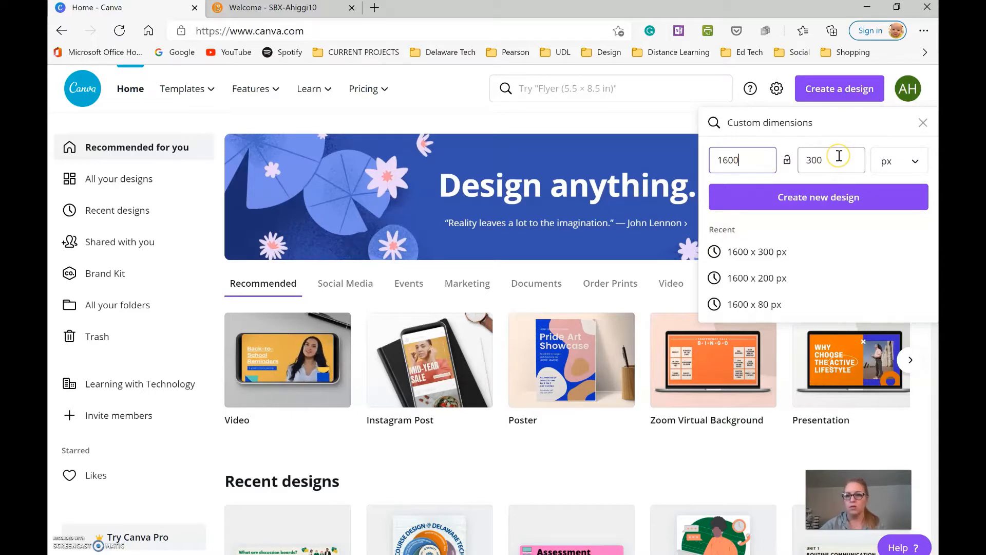
pyautogui.click(748, 206)
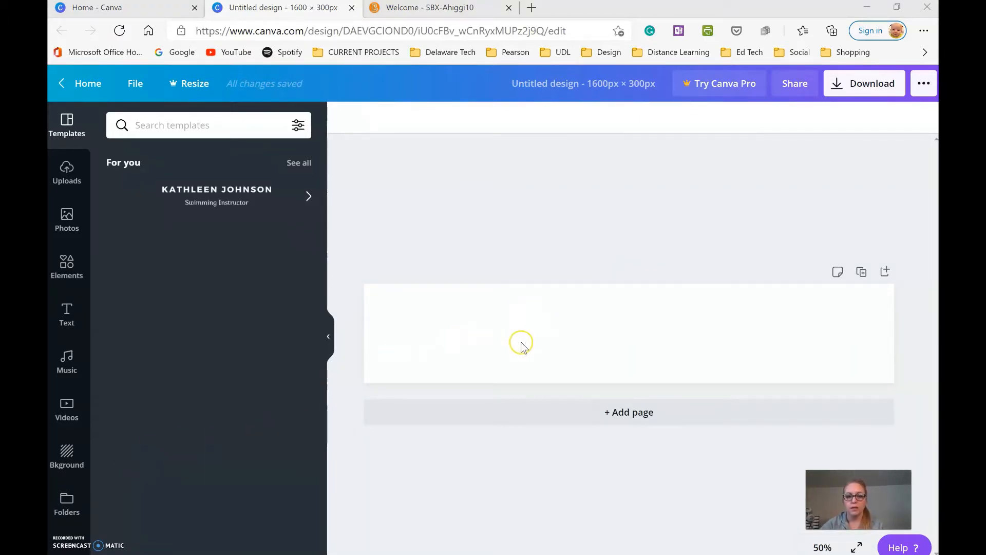
# - Set the blank banner's background to the bright blue default color
pyautogui.click(551, 327)
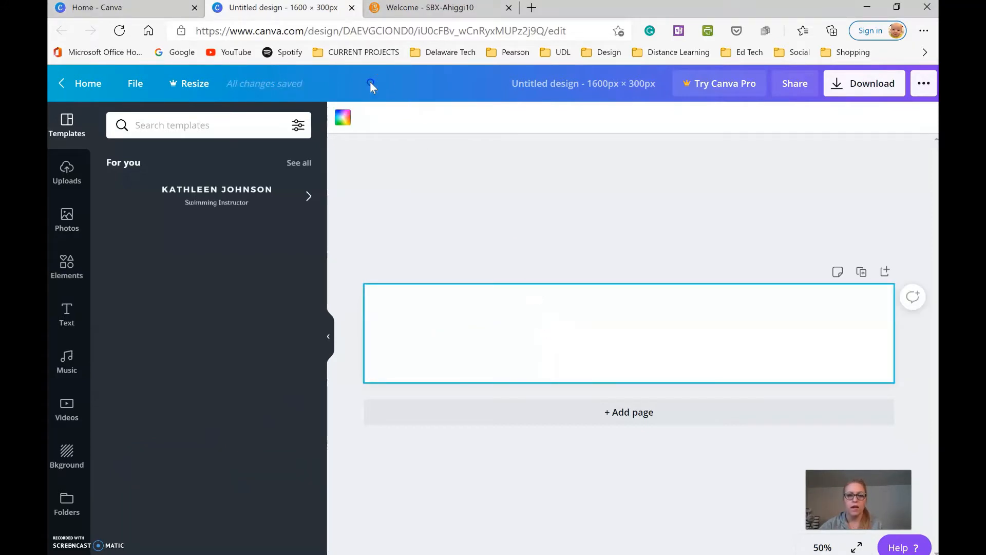
pyautogui.click(343, 119)
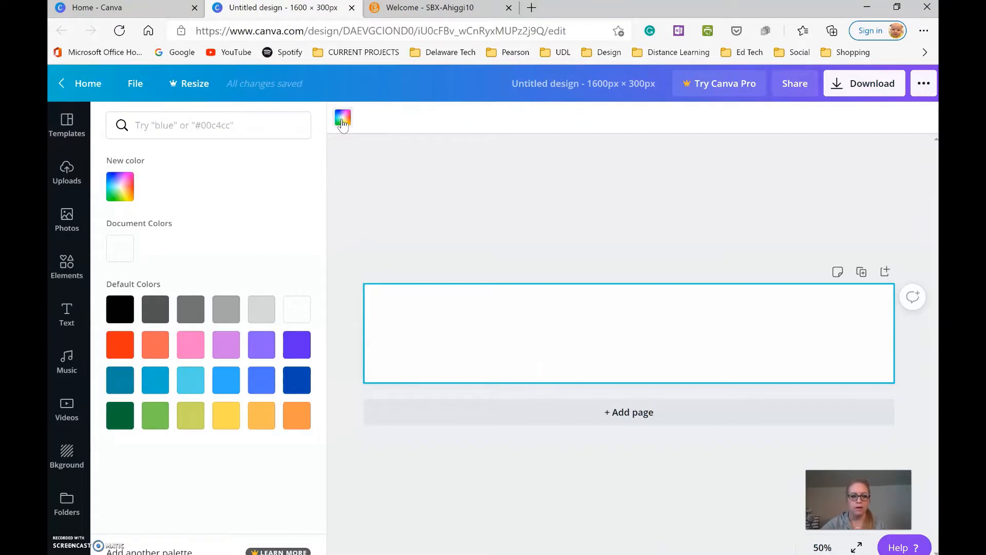
pyautogui.click(226, 384)
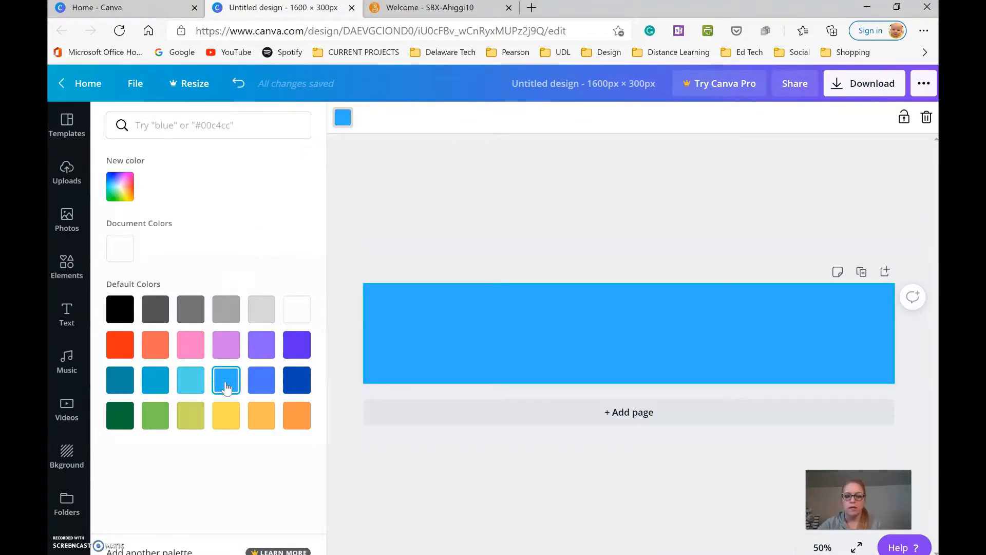
# - Search the graphic elements for "nursing" and place the medical clipboard at the left end of the banner
pyautogui.click(70, 266)
pyautogui.click(147, 125)
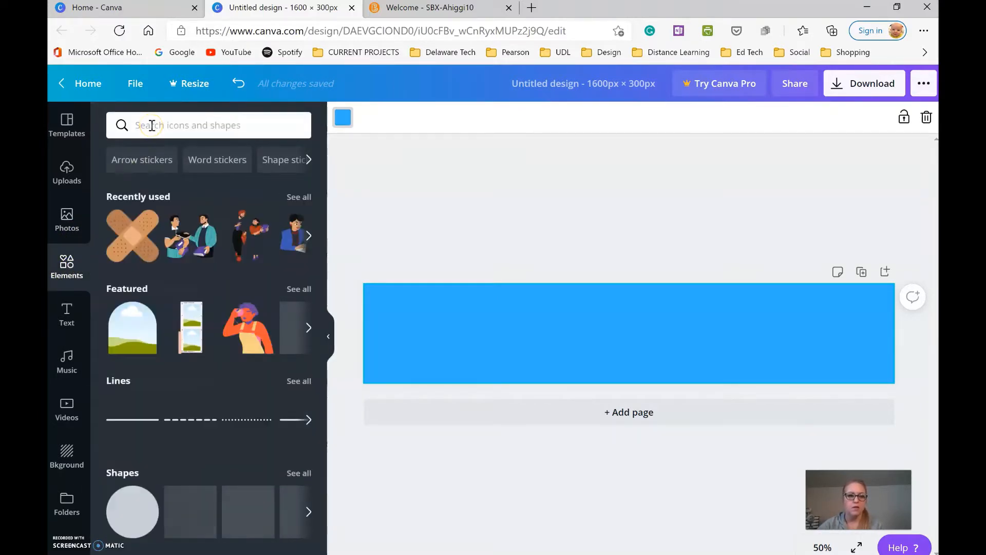
pyautogui.click(152, 125)
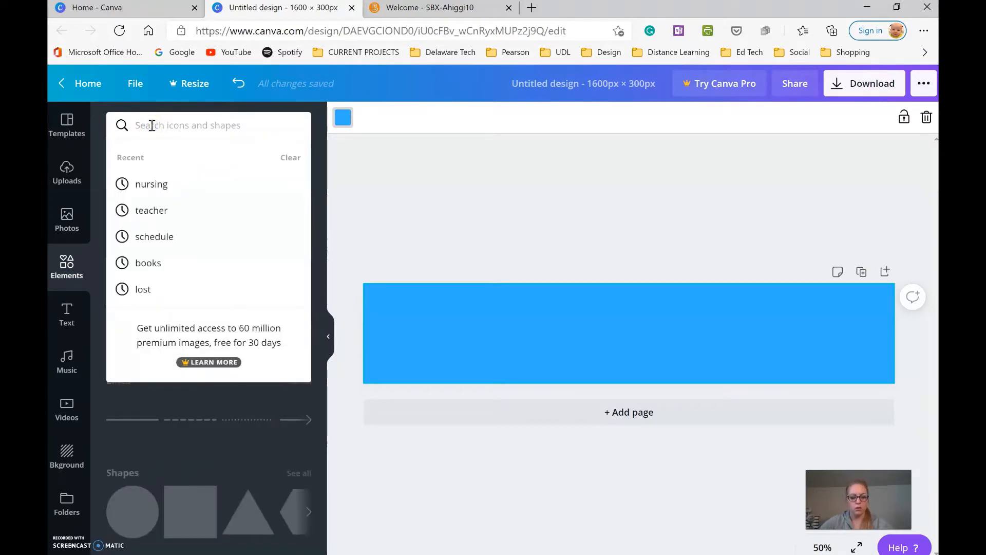
pyautogui.write('nursing')
pyautogui.press('Return')
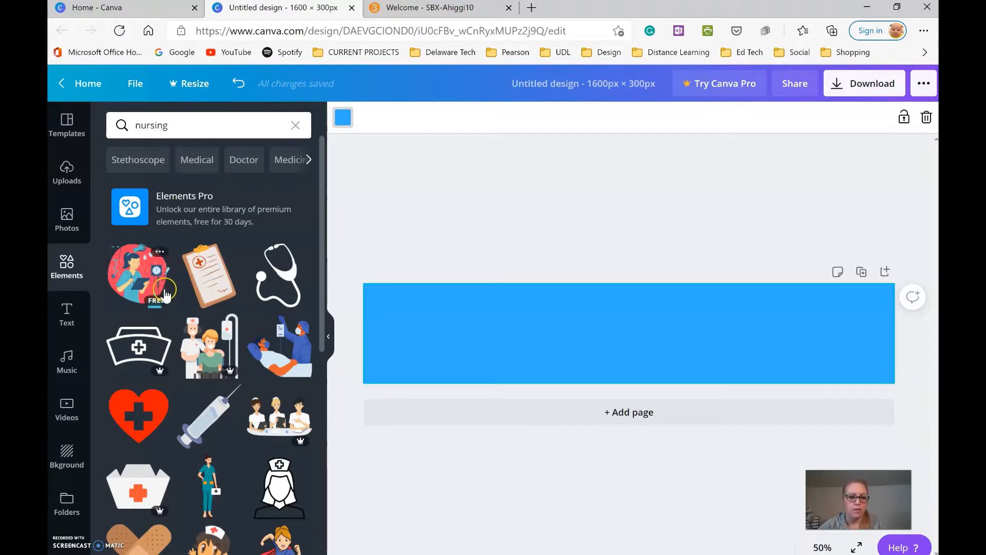
pyautogui.moveTo(213, 275); pyautogui.dragTo(442, 373)
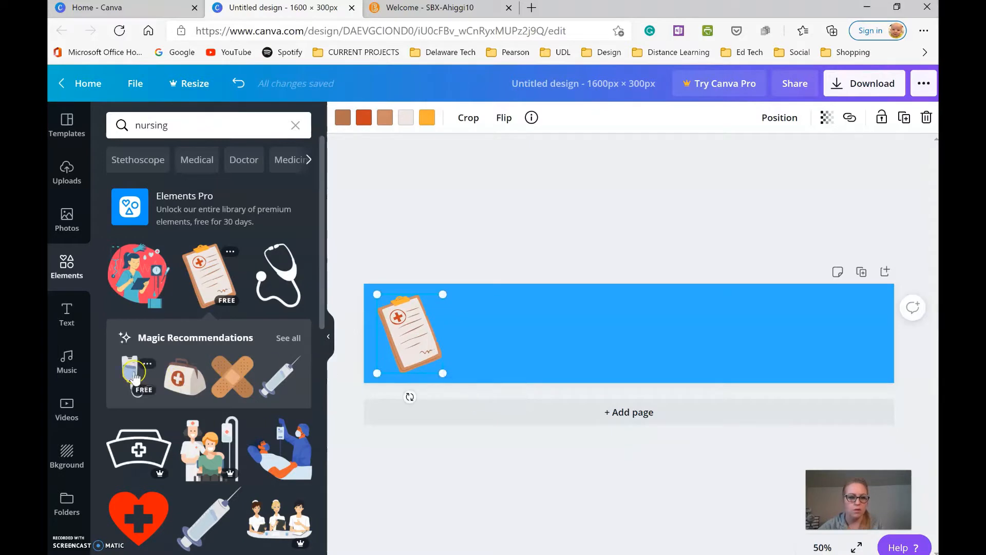
# - Place the recommended syringe graphic at the banner's right end, flipped horizontally and sized slightly shorter than the banner
pyautogui.moveTo(280, 378); pyautogui.dragTo(884, 284)
pyautogui.moveTo(813, 355); pyautogui.dragTo(793, 373)
pyautogui.click(483, 118)
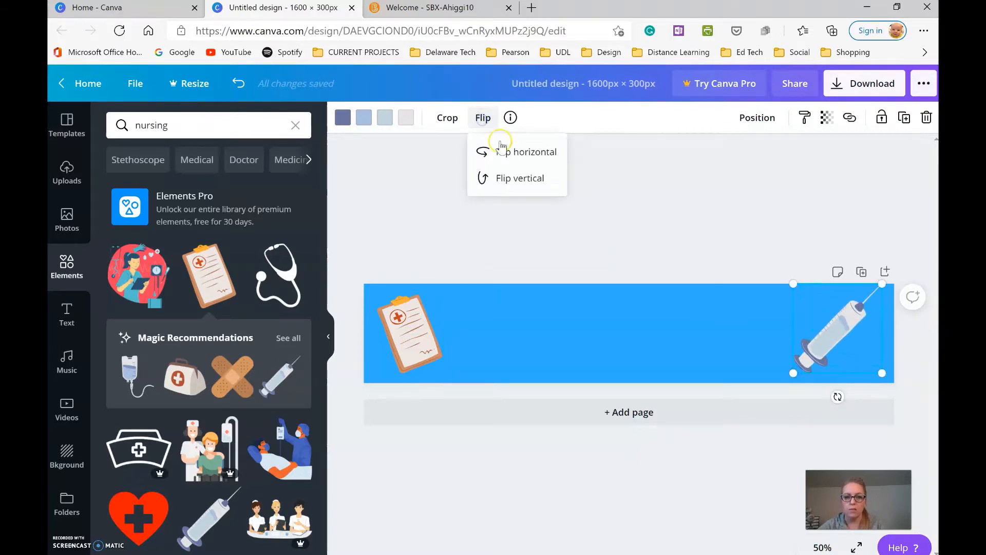
pyautogui.click(508, 153)
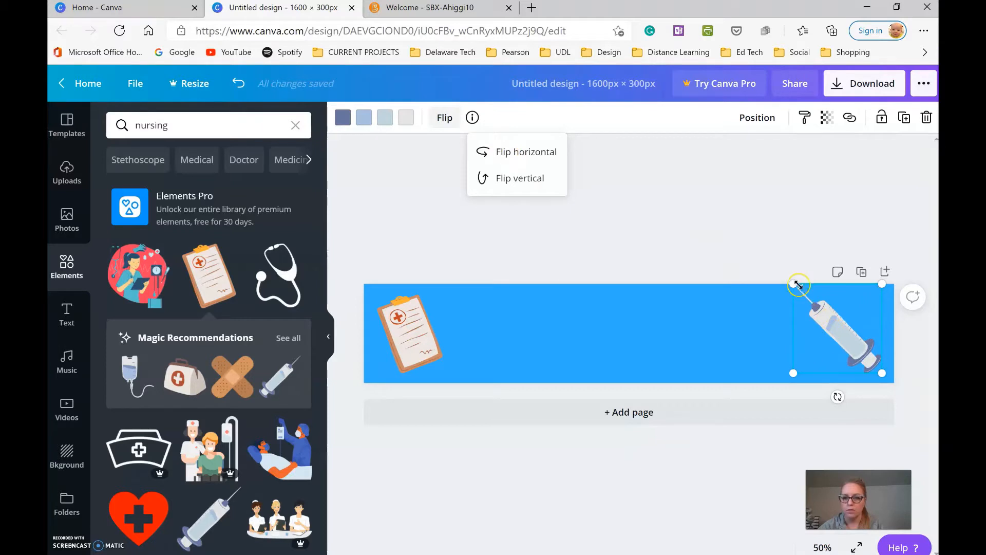
pyautogui.moveTo(794, 285); pyautogui.dragTo(807, 298)
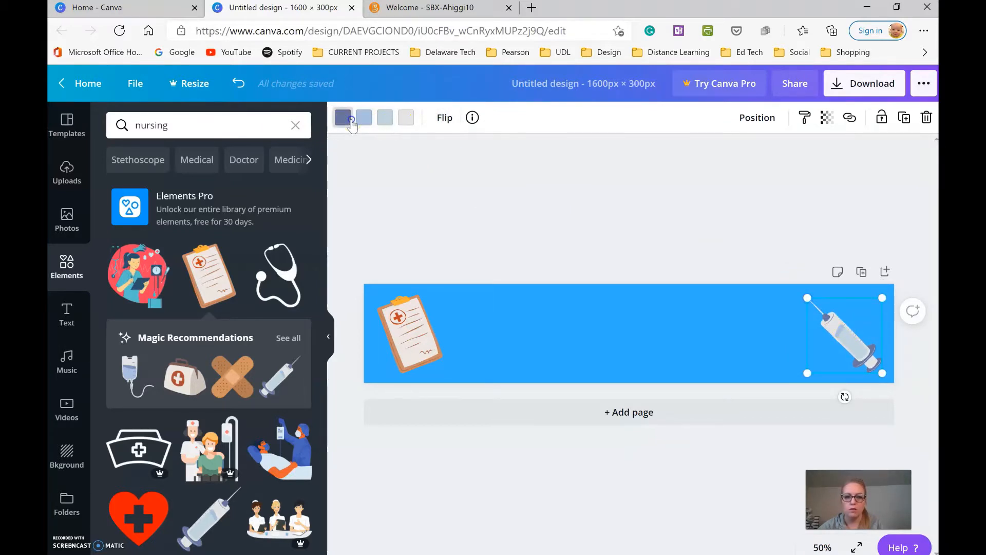
# - Recolor the syringe's purple parts with the dark green default color
pyautogui.click(351, 121)
pyautogui.click(303, 248)
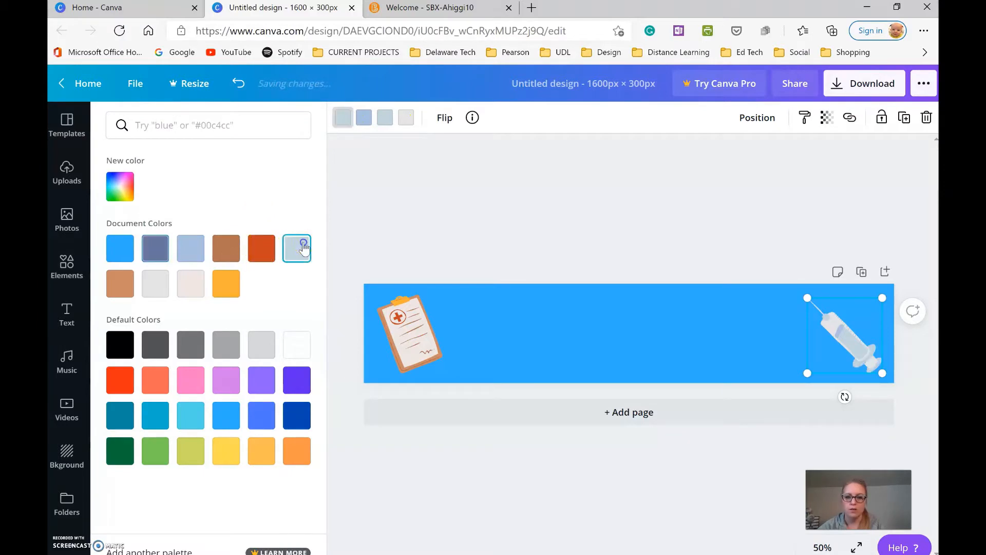
pyautogui.click(114, 458)
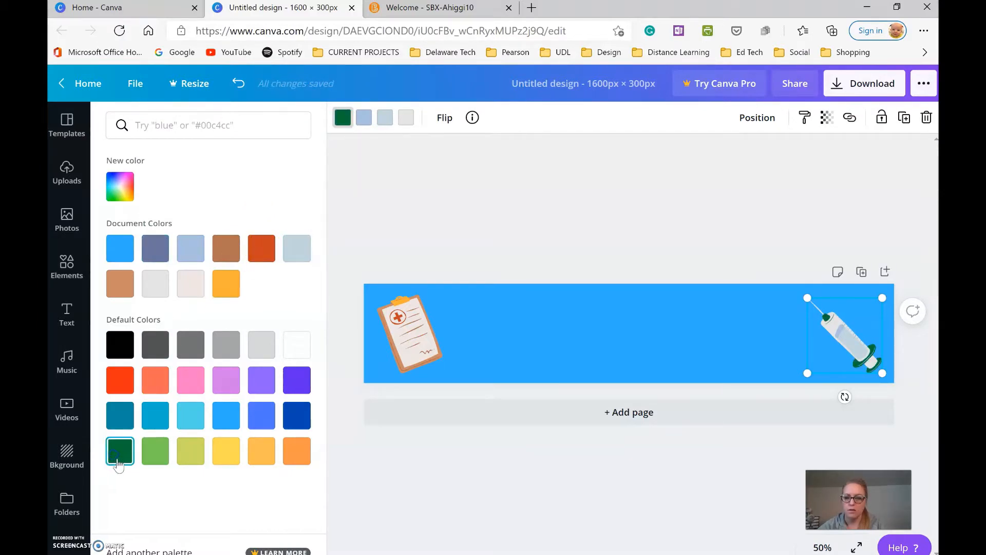
# - Recolor the clipboard's darker brown details with the same dark green used on the syringe
pyautogui.click(408, 329)
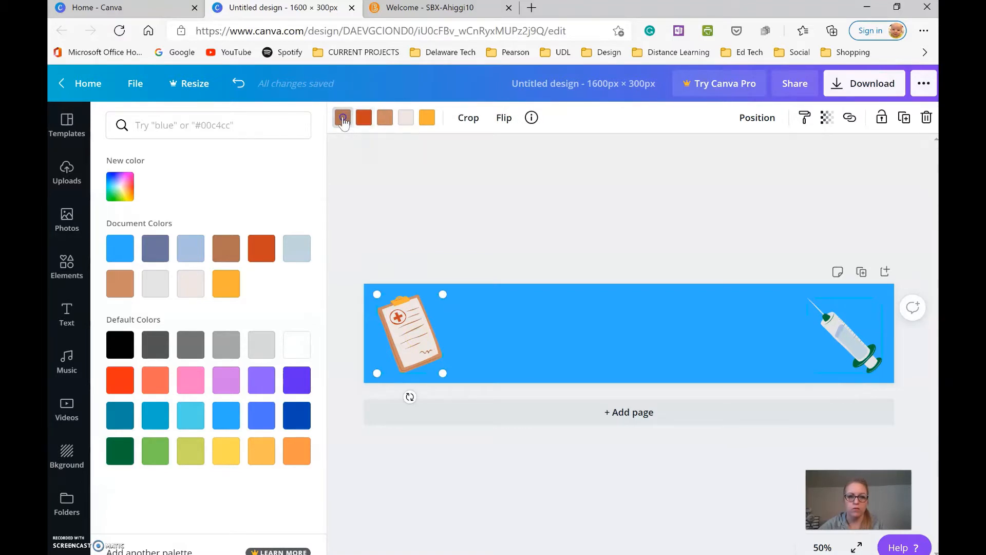
pyautogui.click(344, 120)
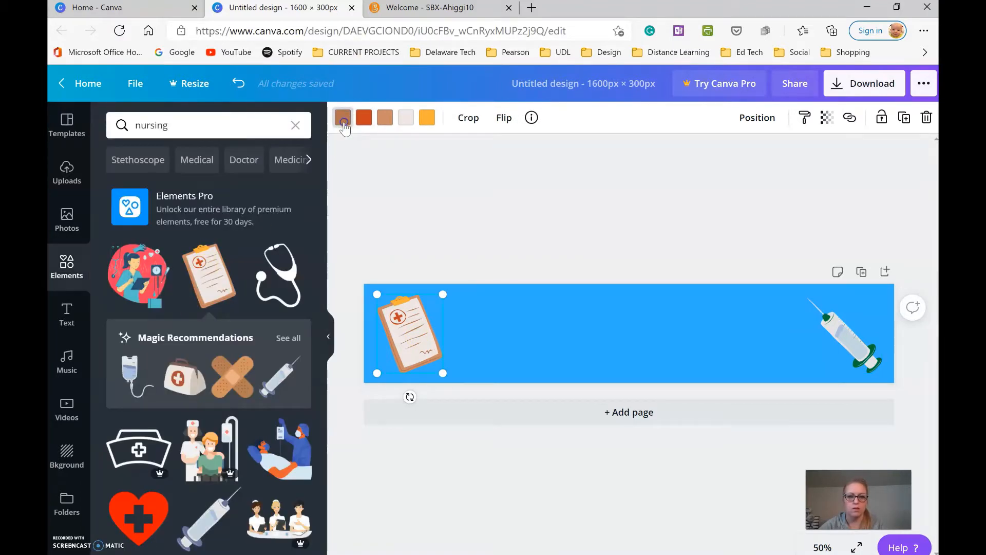
pyautogui.click(344, 122)
pyautogui.click(121, 447)
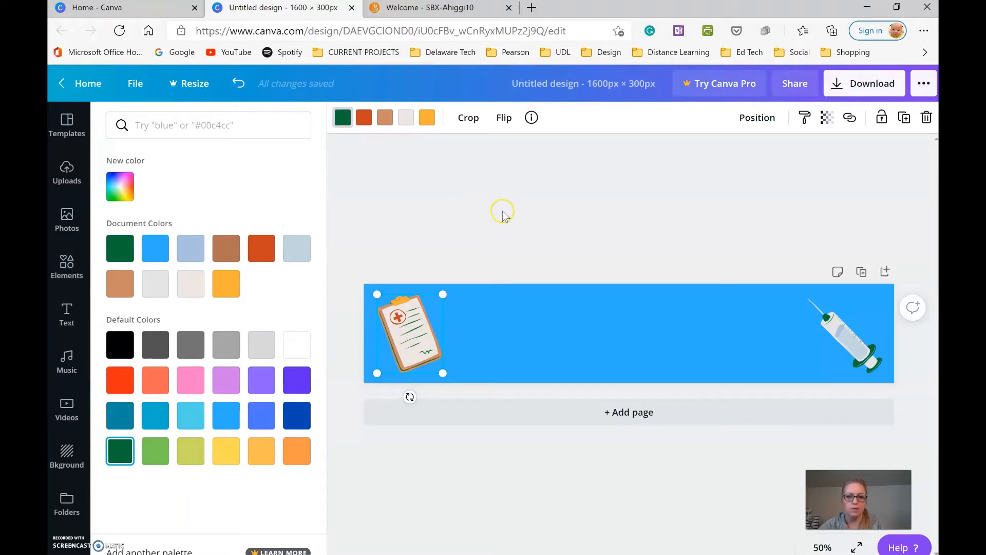
pyautogui.click(443, 201)
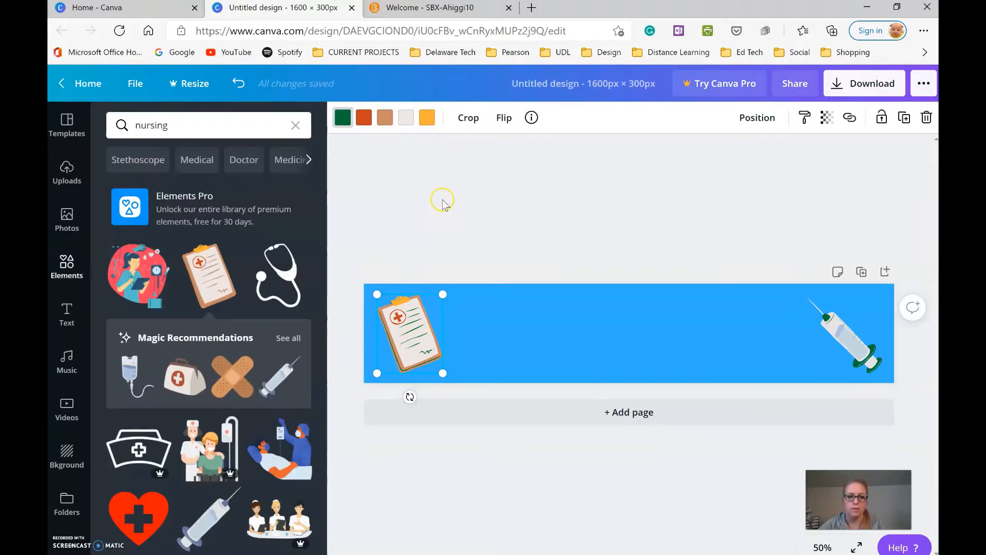
pyautogui.click(552, 332)
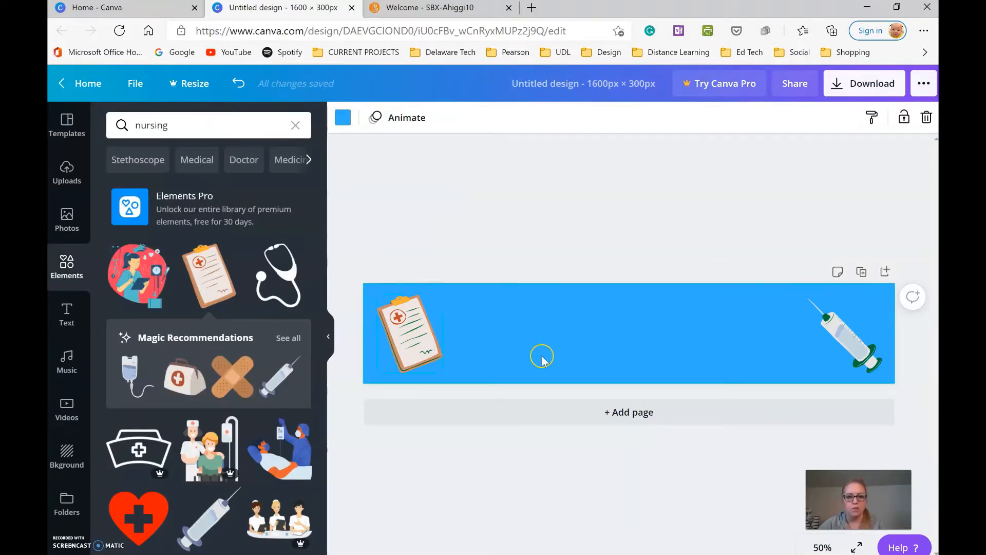
# - Add a heading text box to the banner just beside the clipboard
pyautogui.click(66, 315)
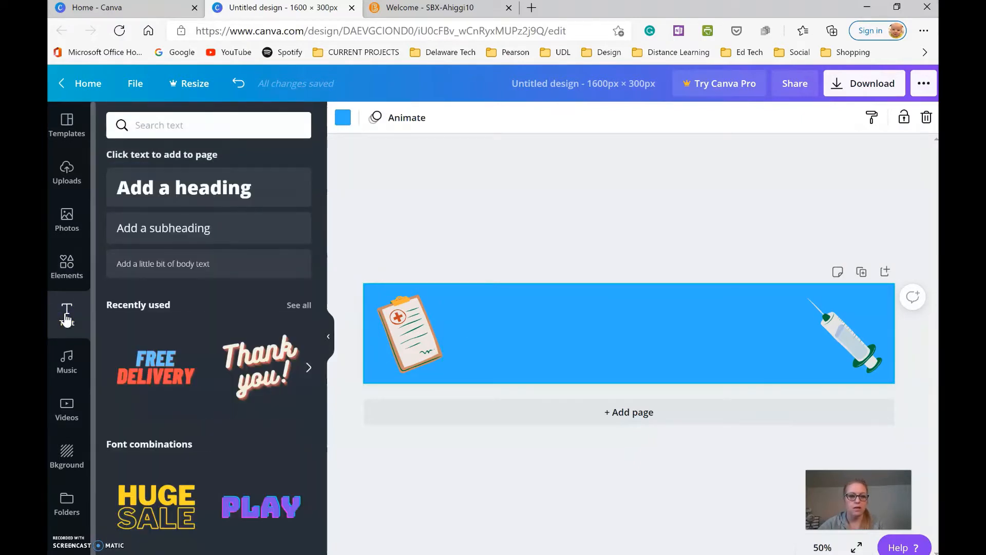
pyautogui.scroll(-4, 180, 326)
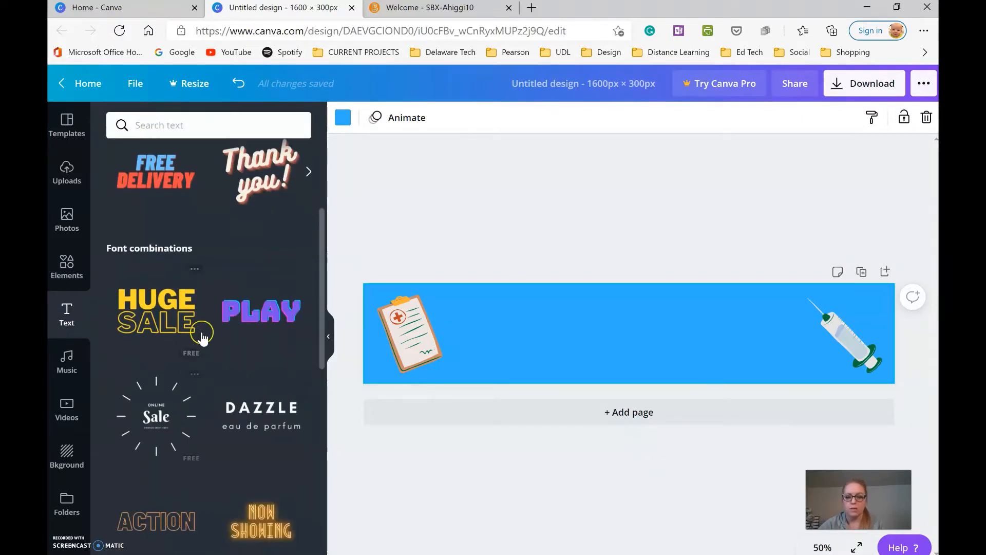
pyautogui.scroll(-3, 201, 337)
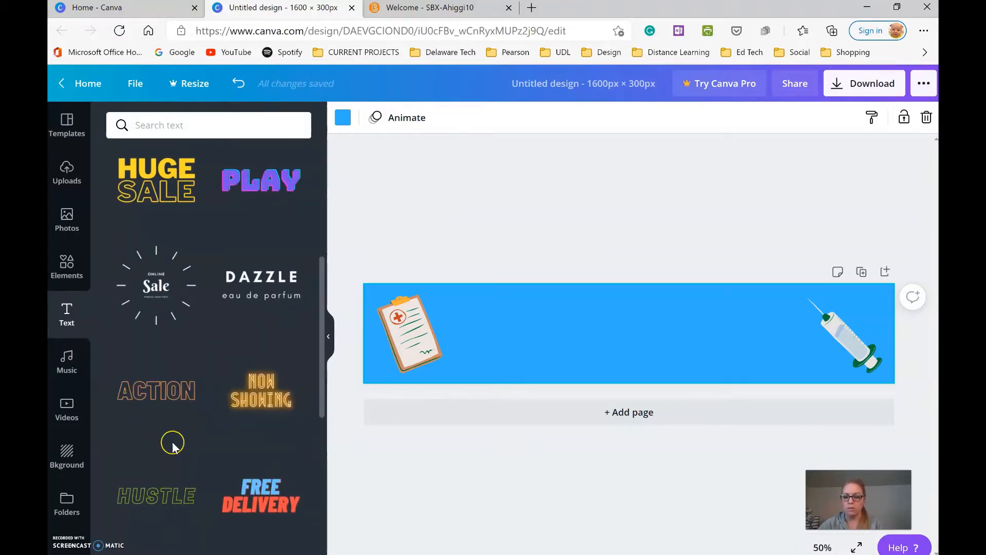
pyautogui.scroll(7, 175, 441)
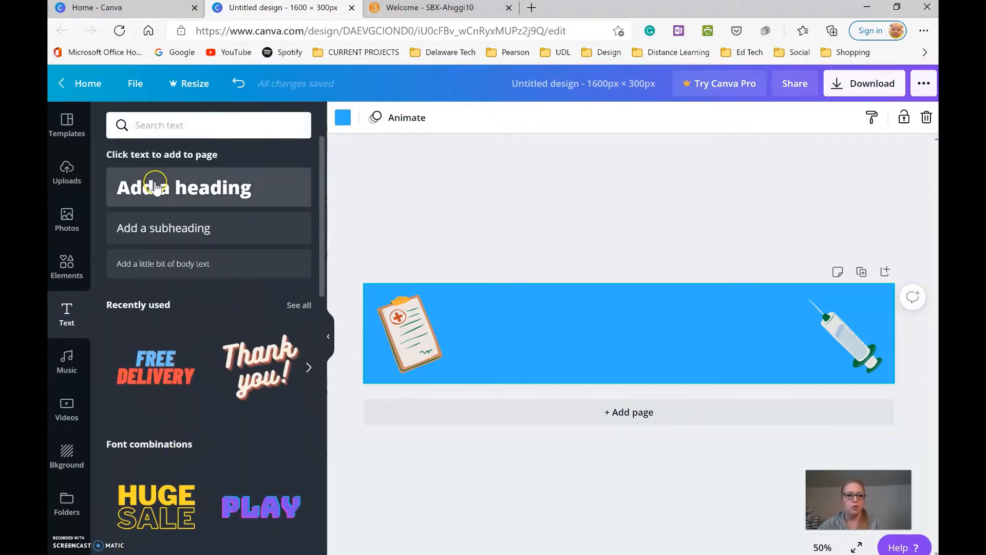
pyautogui.moveTo(157, 187); pyautogui.dragTo(477, 325)
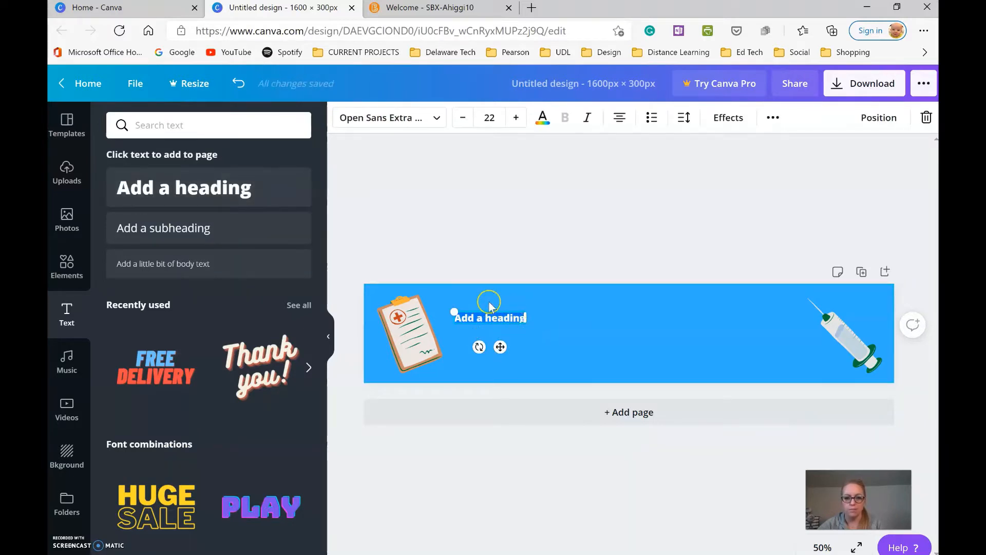
# - Set the heading's font size to 75 and move it into the space between the clipboard and the syringe
pyautogui.click(516, 117)
pyautogui.click(516, 118)
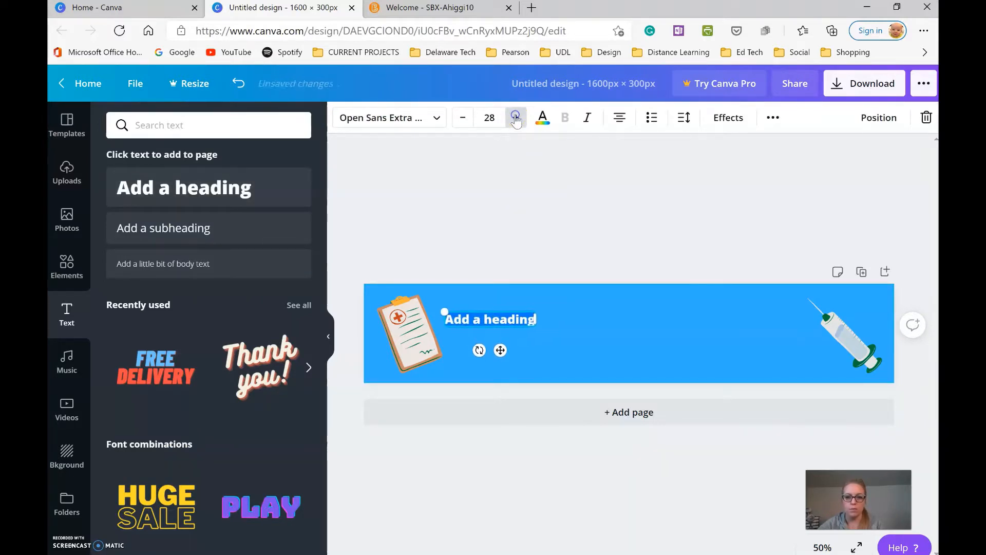
pyautogui.click(516, 118)
pyautogui.click(516, 118)
pyautogui.click(516, 118)
pyautogui.click(516, 117)
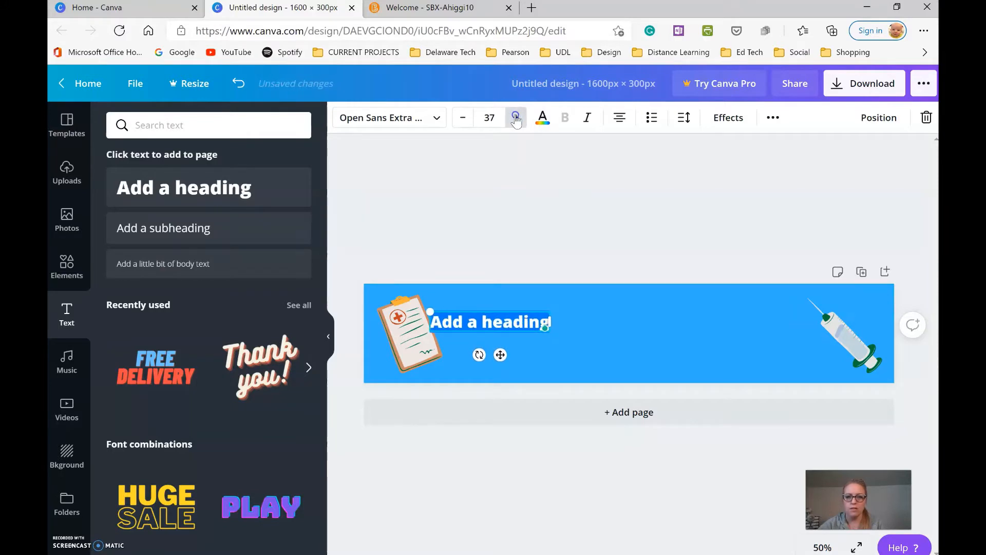
pyautogui.click(516, 117)
pyautogui.click(492, 117)
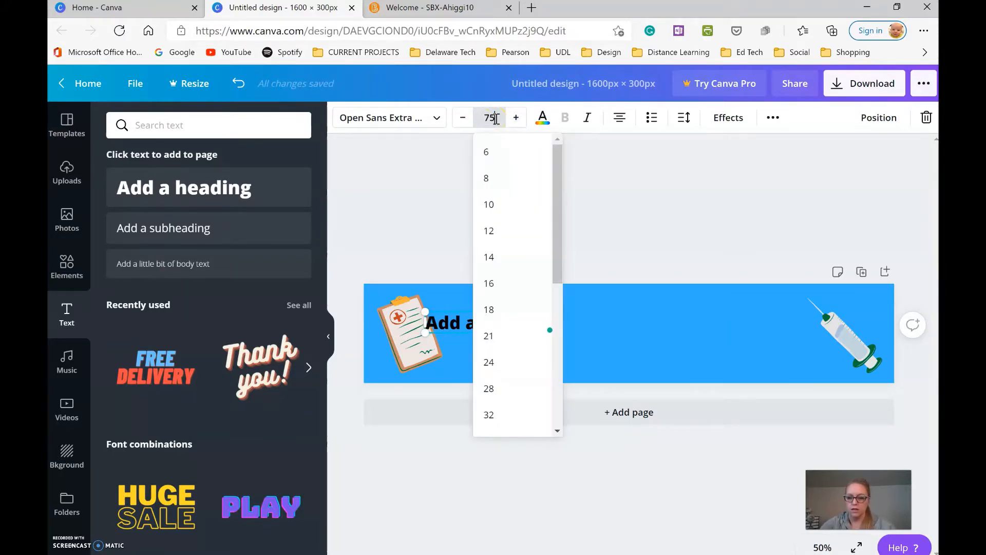
pyautogui.press('Return')
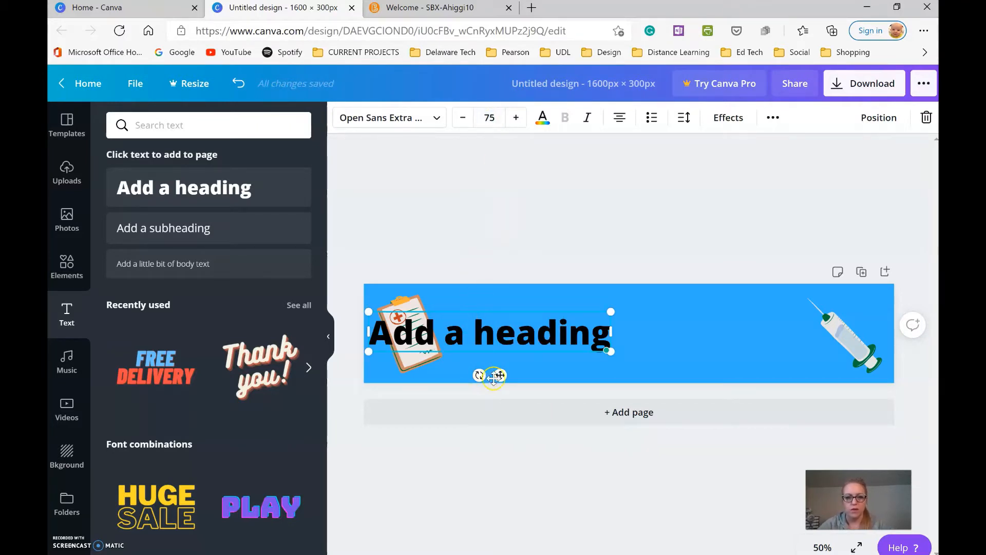
pyautogui.moveTo(499, 375); pyautogui.dragTo(574, 376)
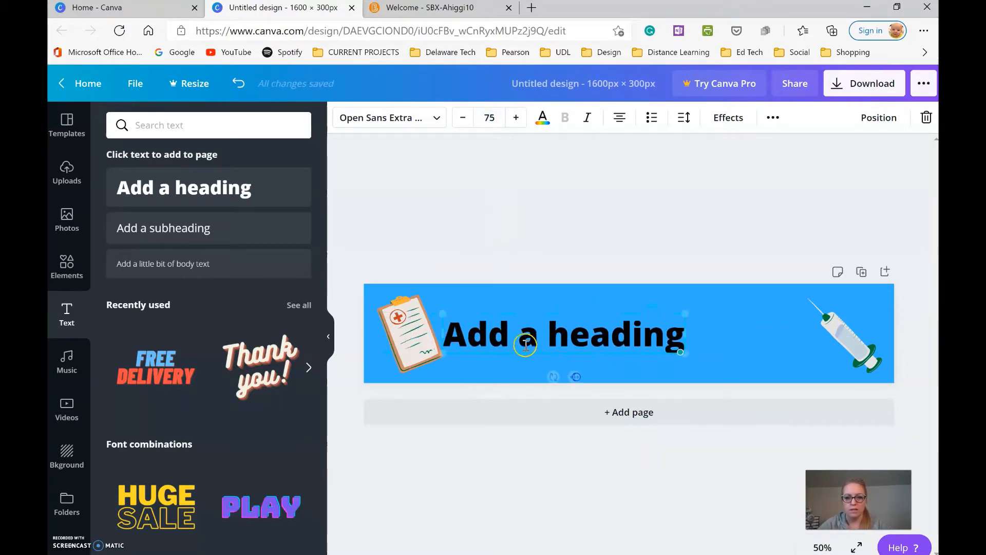
# - Replace the banner's placeholder heading text with "Nursing Terminology"
pyautogui.moveTo(455, 331); pyautogui.dragTo(691, 313)
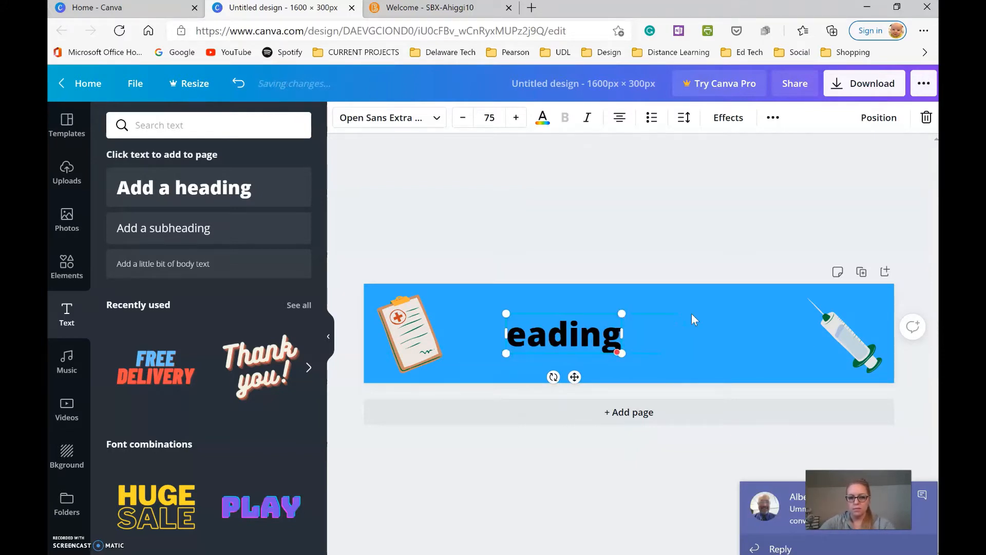
pyautogui.press('BackSpace')
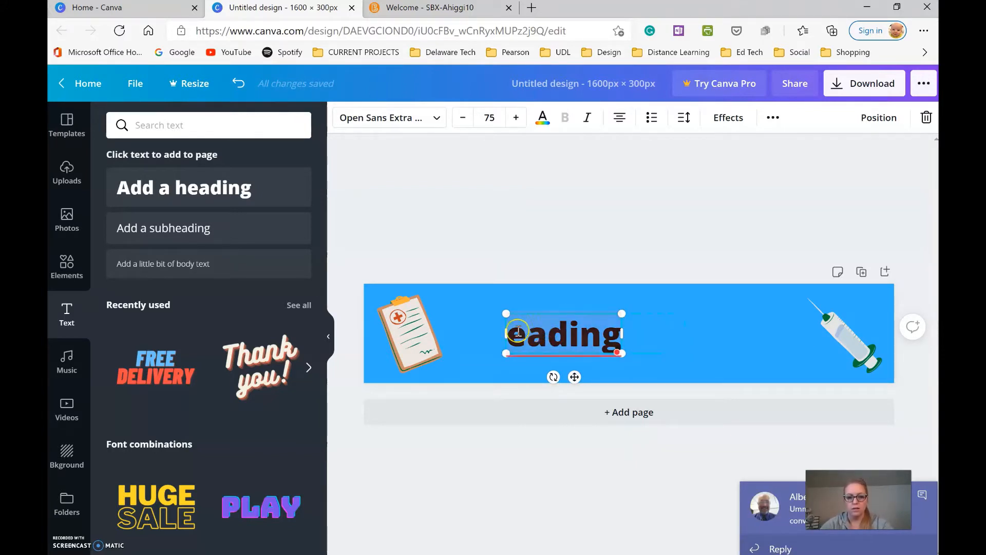
pyautogui.moveTo(525, 337); pyautogui.dragTo(612, 339)
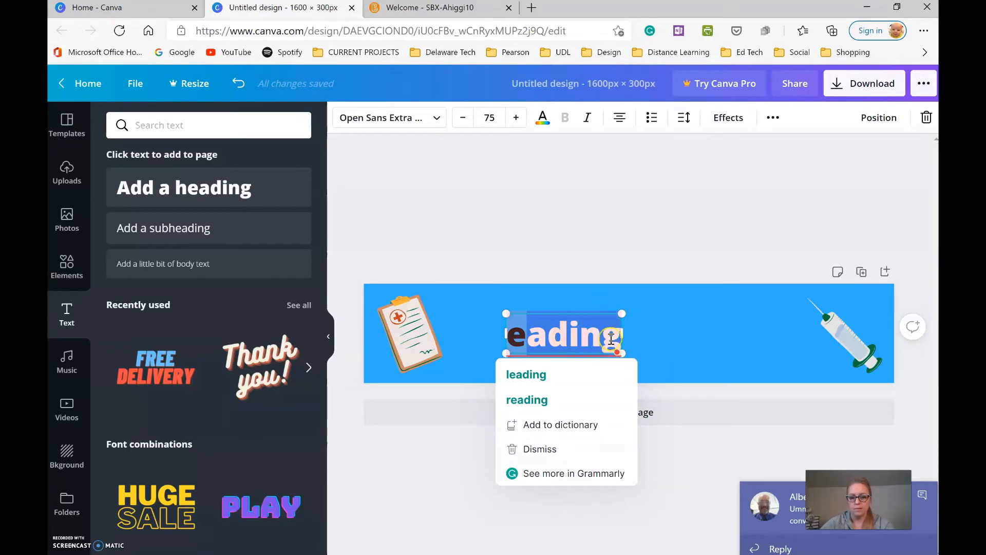
pyautogui.press('BackSpace')
pyautogui.press('BackSpace')
pyautogui.write('Nur')
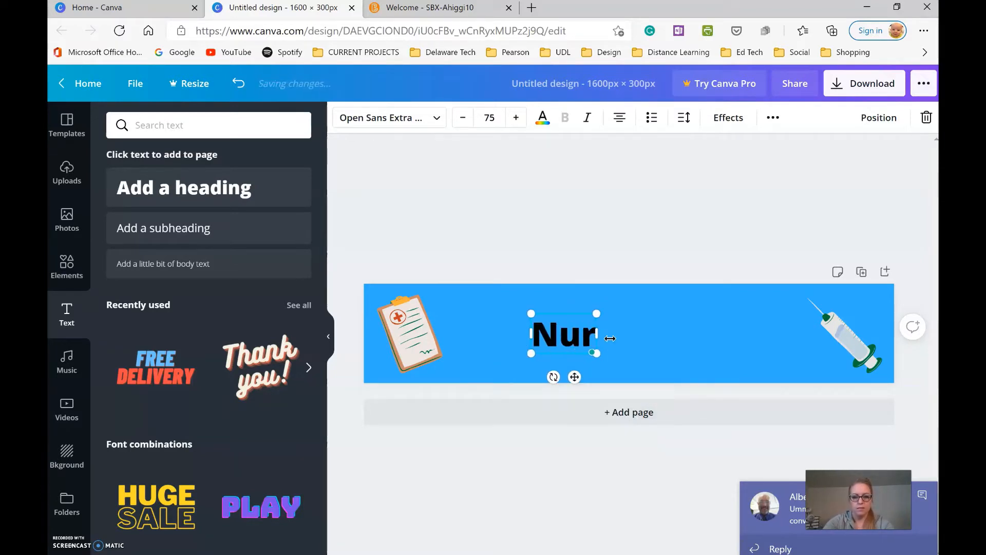
pyautogui.write('sing Termin')
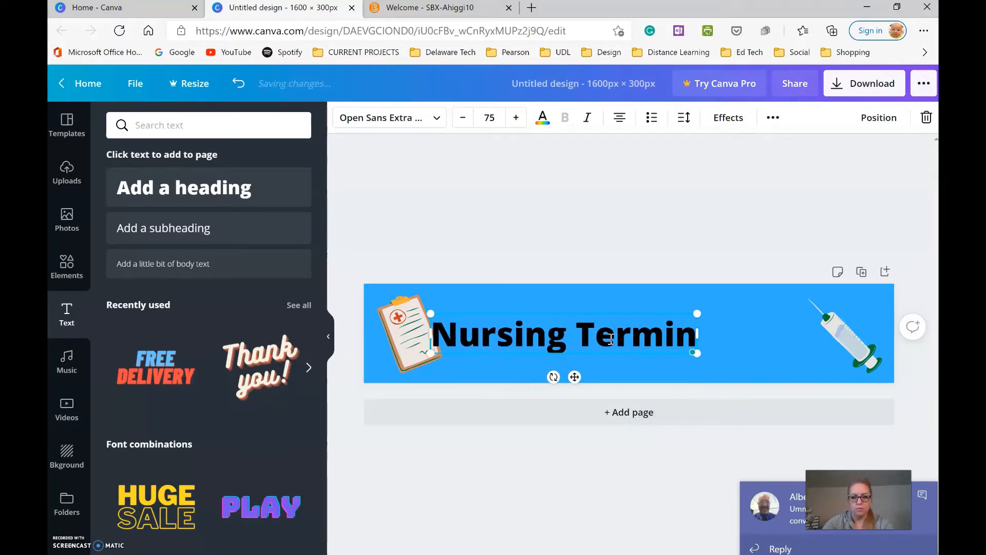
pyautogui.write('ology')
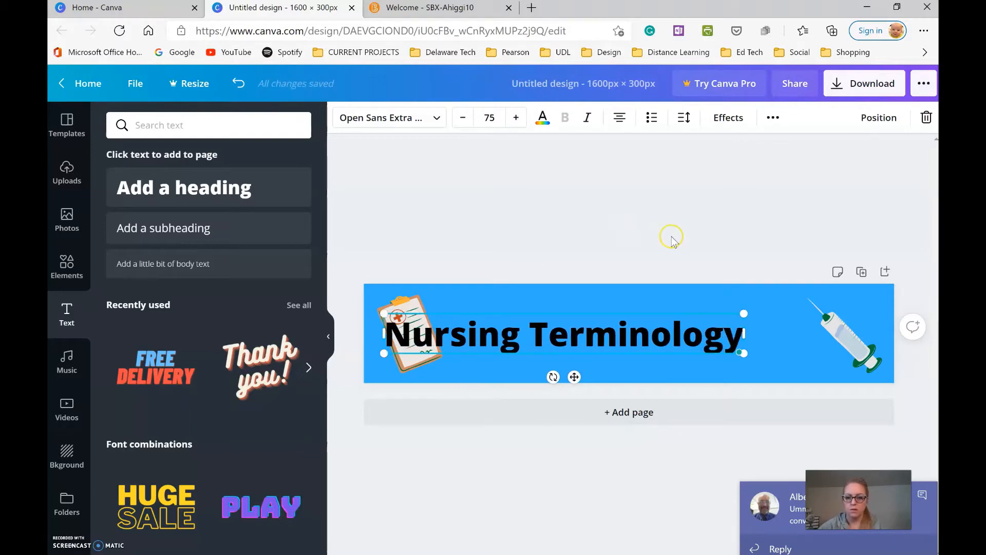
# - Move the "Nursing Terminology" heading into the space between the clipboard and the syringe, and deselect it
pyautogui.moveTo(575, 378); pyautogui.dragTo(644, 381)
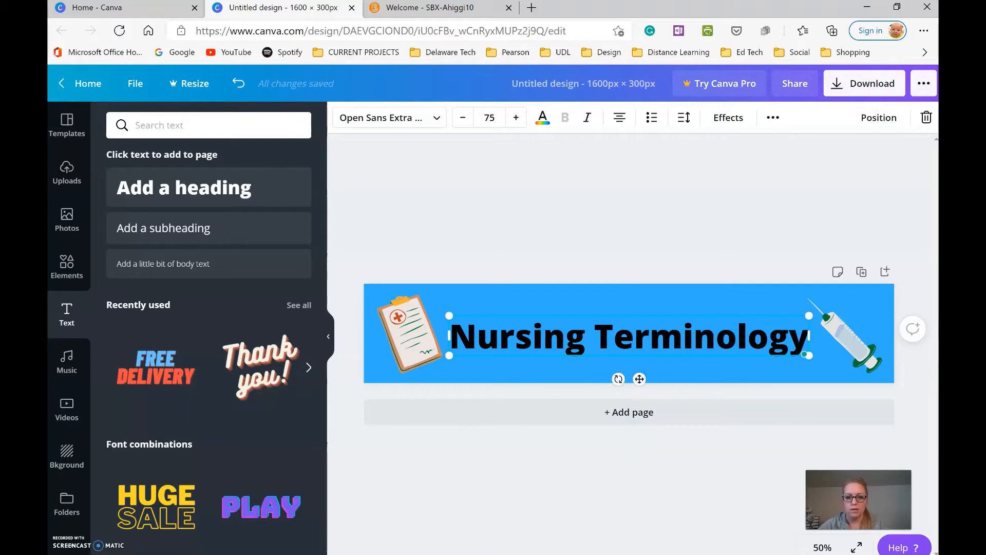
pyautogui.click(231, 380)
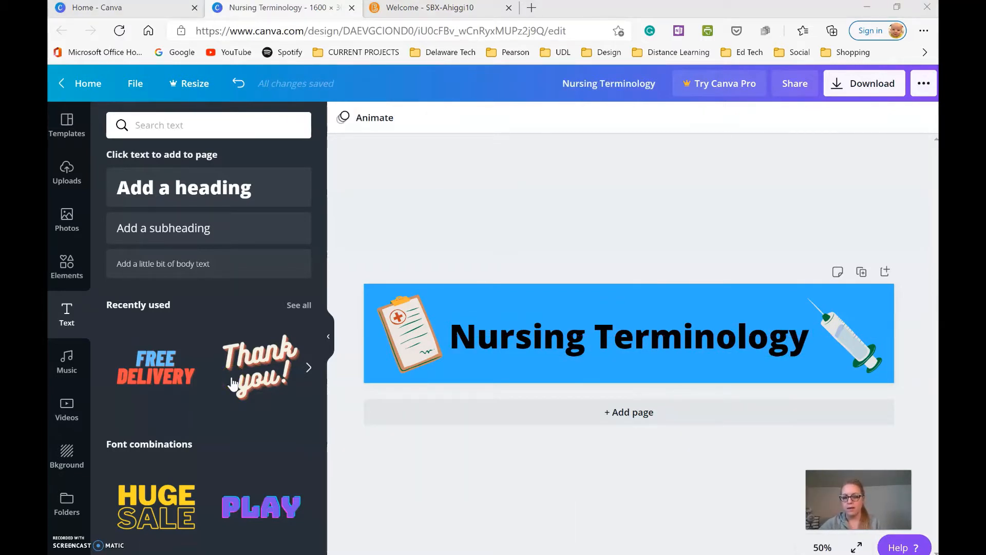
pyautogui.click(444, 297)
# - Download the banner as a PNG, save it to the Desktop as "Nursing Terminology", and dismiss the scheduling promotion
pyautogui.click(858, 84)
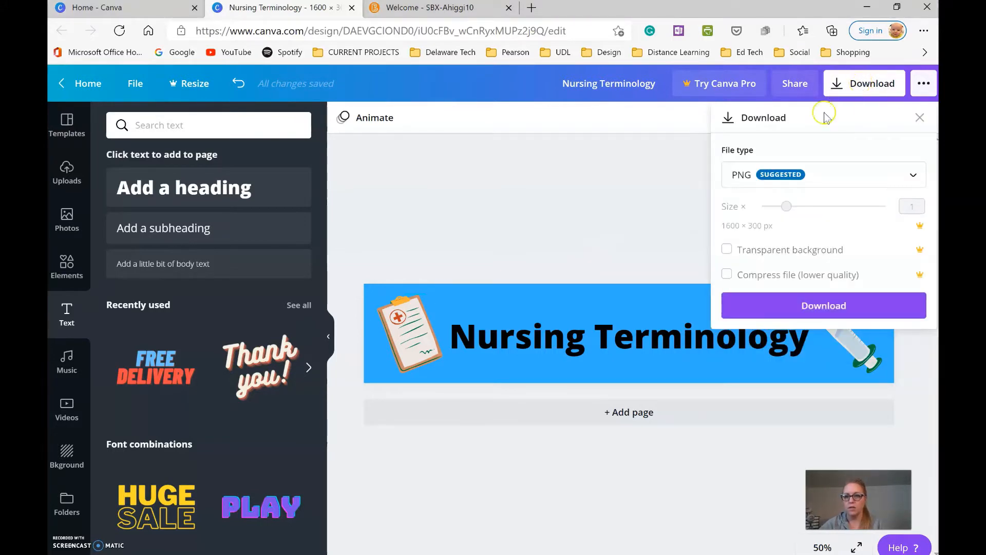
pyautogui.click(800, 309)
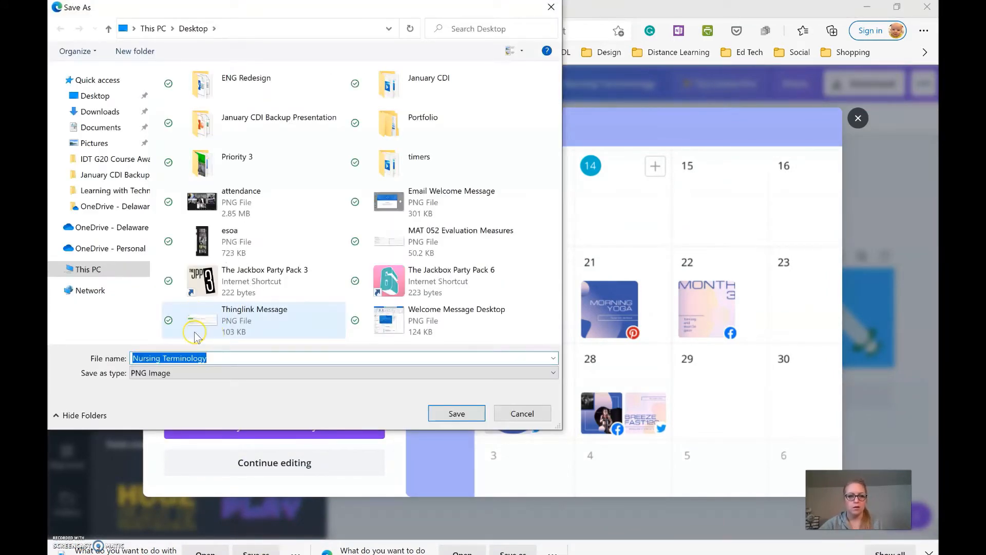
pyautogui.click(94, 96)
pyautogui.click(467, 413)
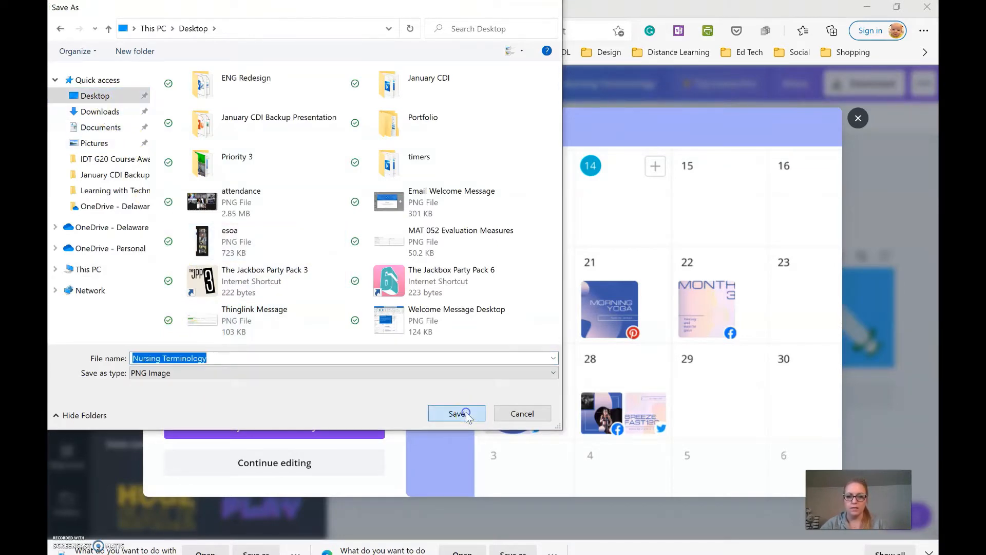
pyautogui.click(858, 118)
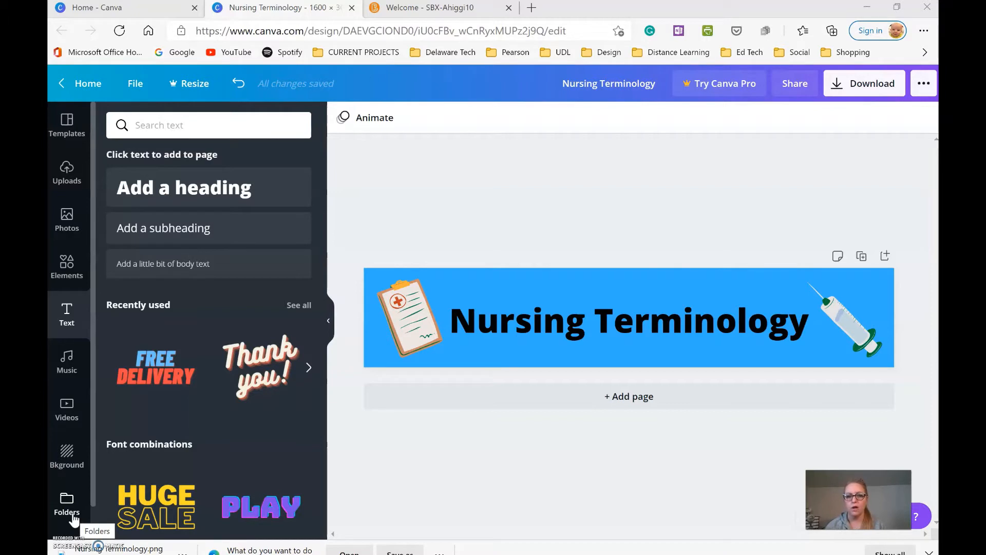
# - Return to the home page and create a new design with custom dimensions of 500 × 500 px
pyautogui.click(164, 118)
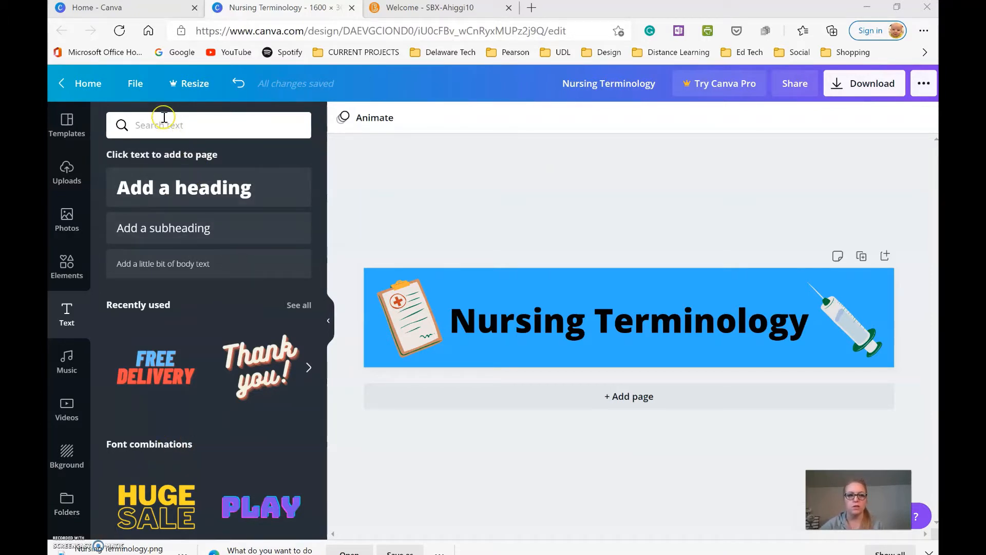
pyautogui.click(84, 95)
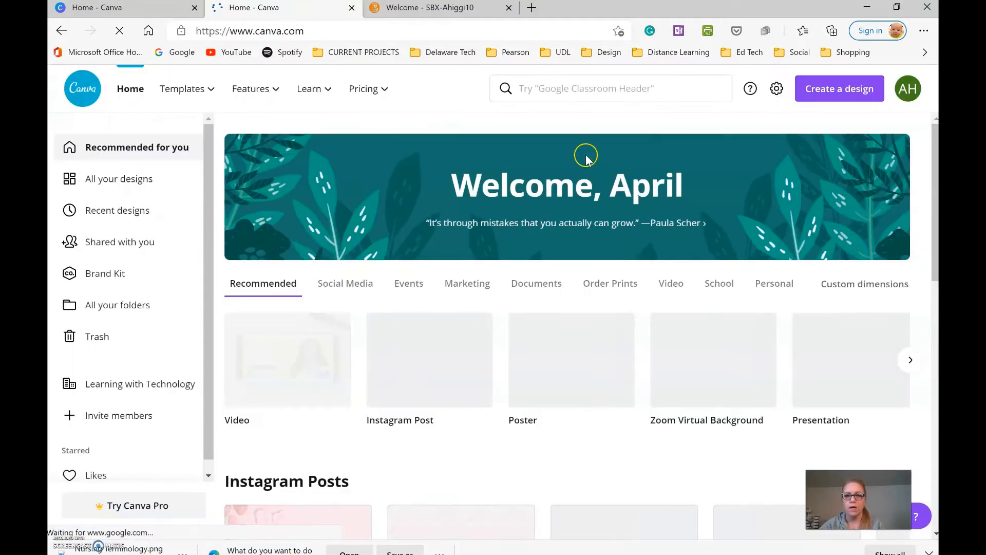
pyautogui.click(840, 93)
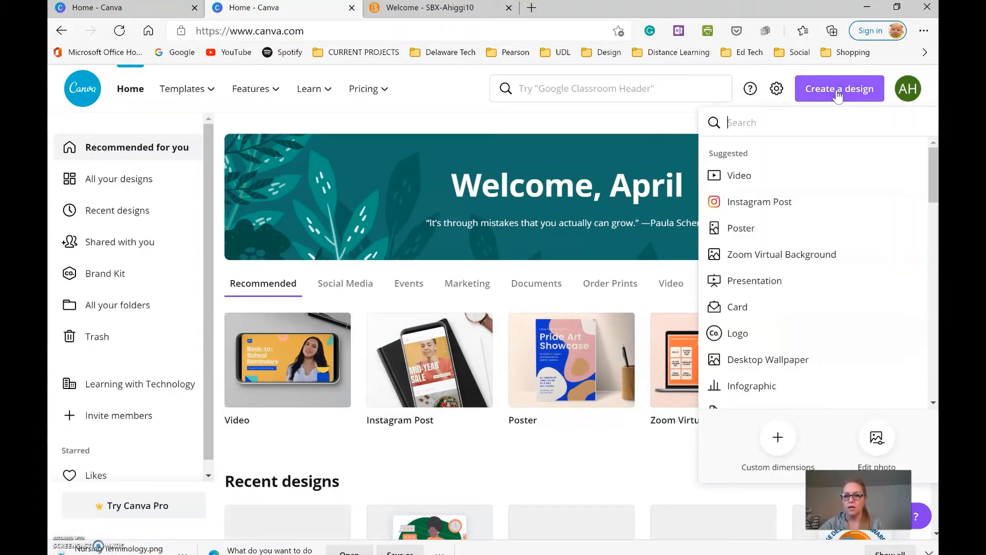
pyautogui.click(778, 441)
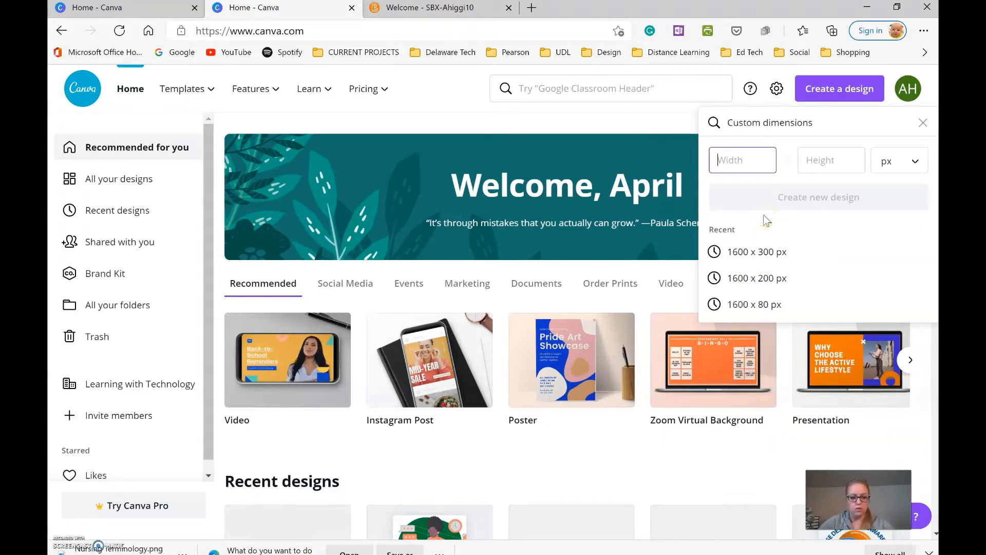
pyautogui.write('500')
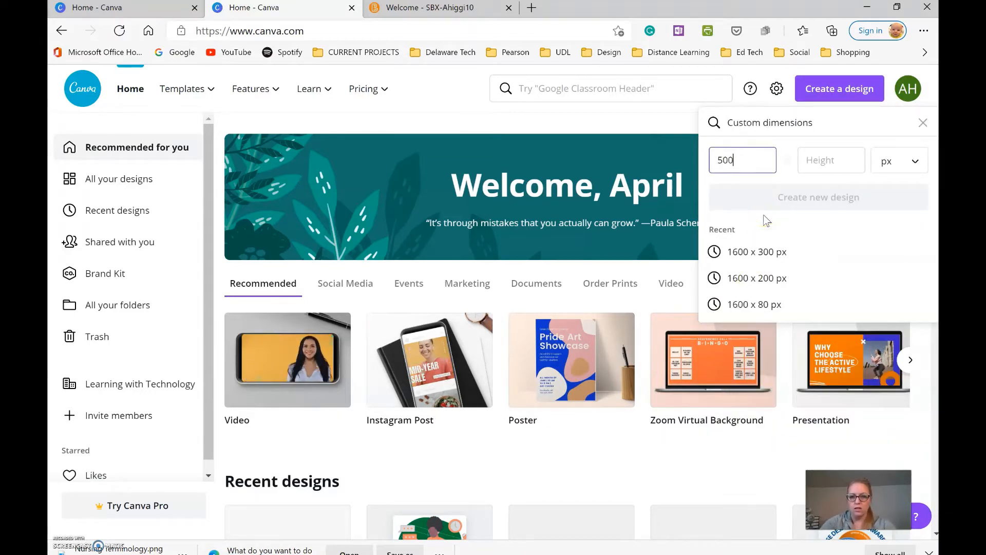
pyautogui.click(820, 164)
pyautogui.write('500')
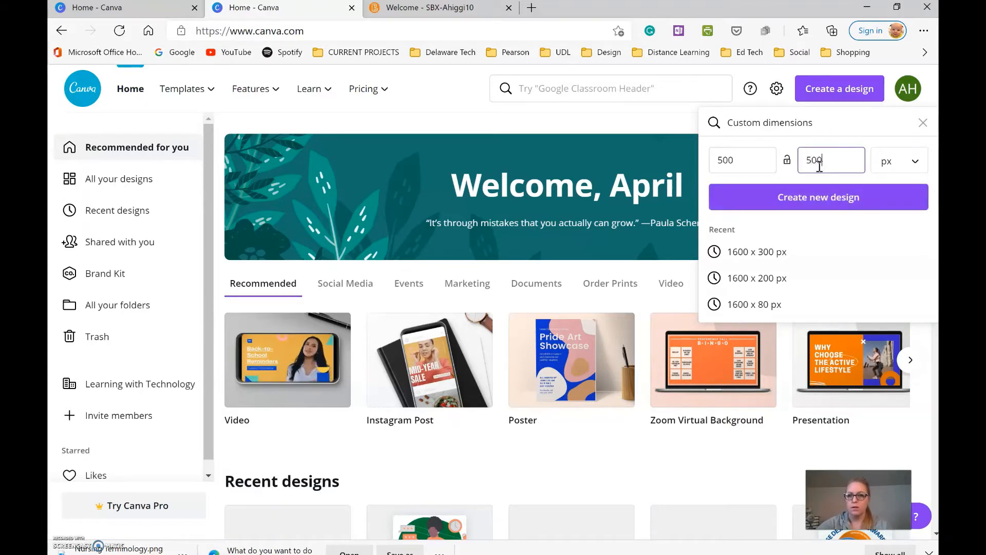
pyautogui.click(784, 198)
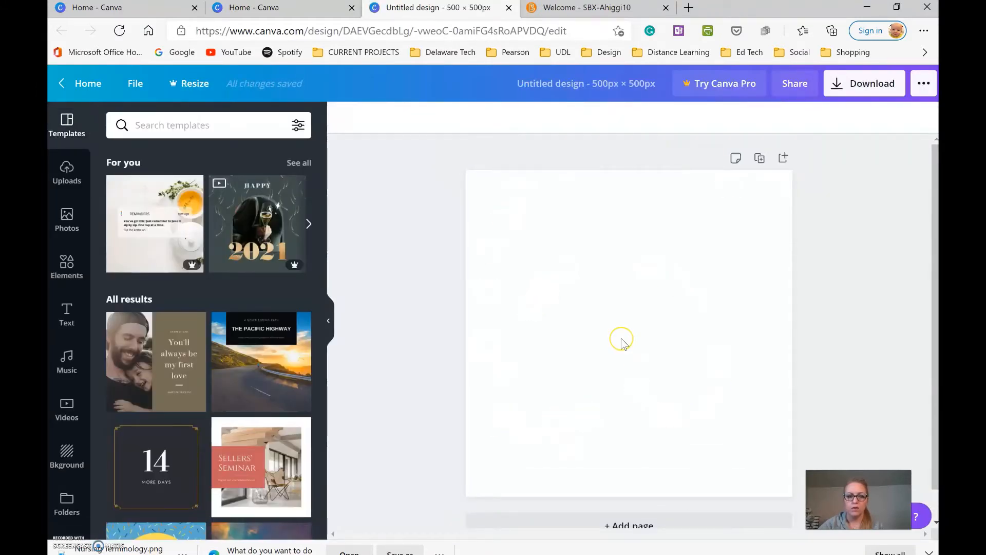
# - Fill the blank square page's background with the bright blue default color used on the banner
pyautogui.click(582, 302)
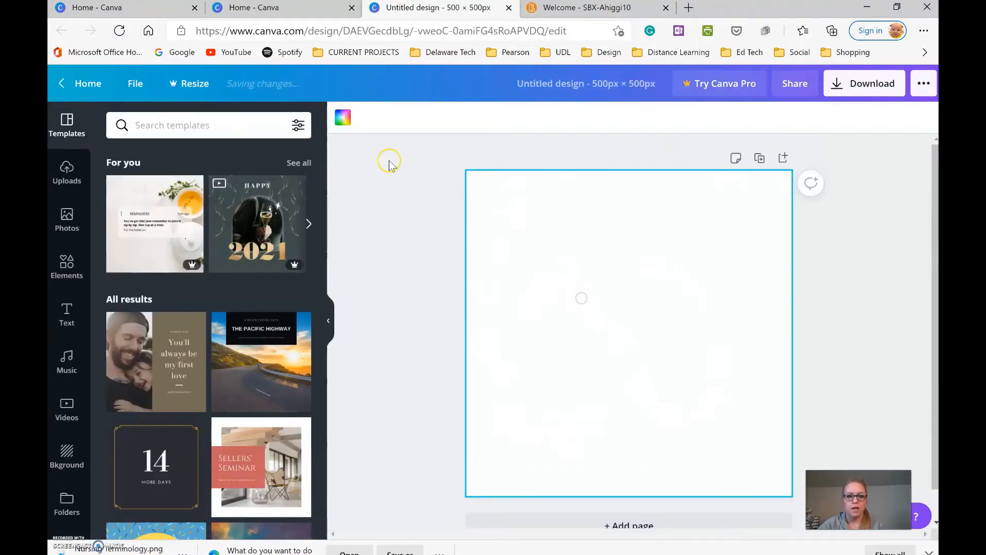
pyautogui.click(343, 117)
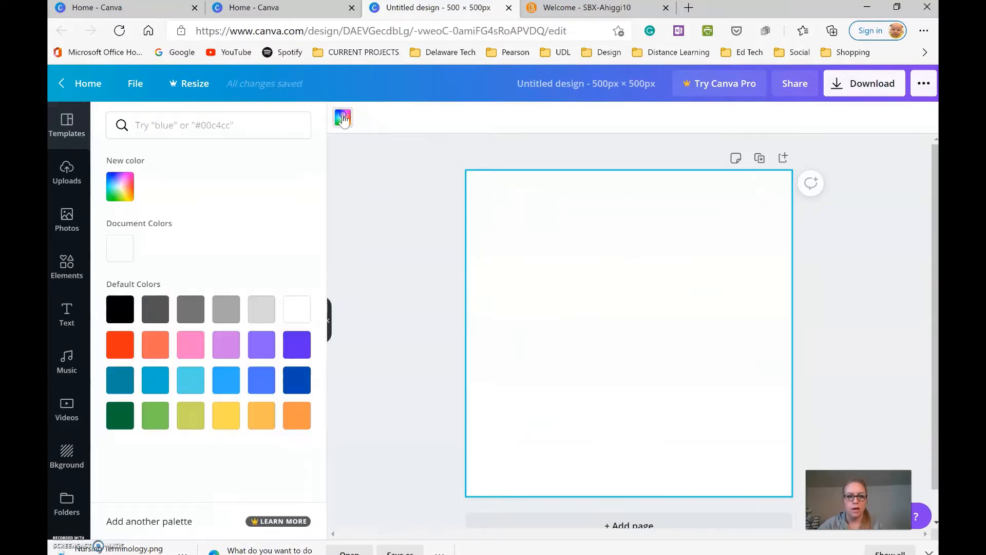
pyautogui.click(226, 381)
# - Place the recently used syringe graphic on the blue square and enlarge it to nearly fill the page
pyautogui.click(62, 267)
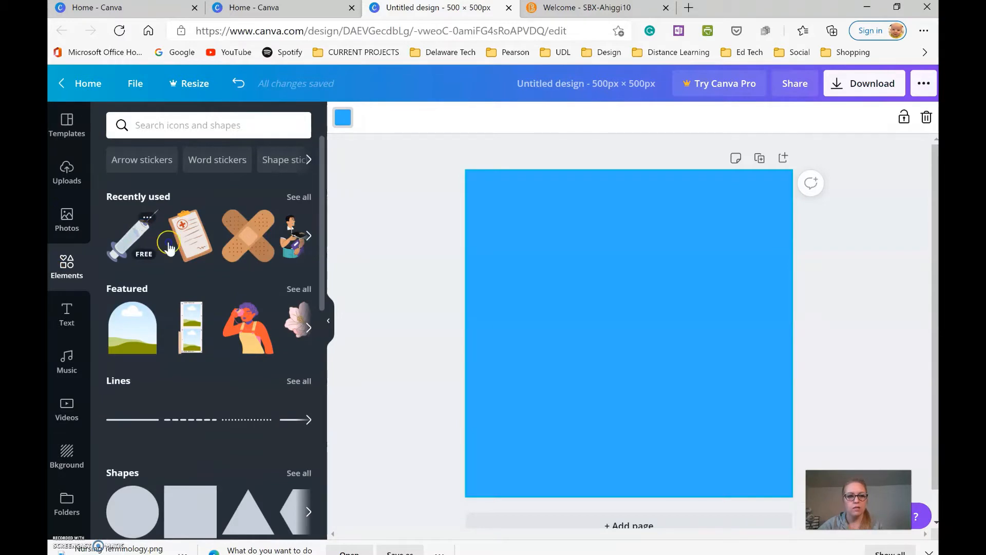
pyautogui.moveTo(169, 248); pyautogui.dragTo(541, 354)
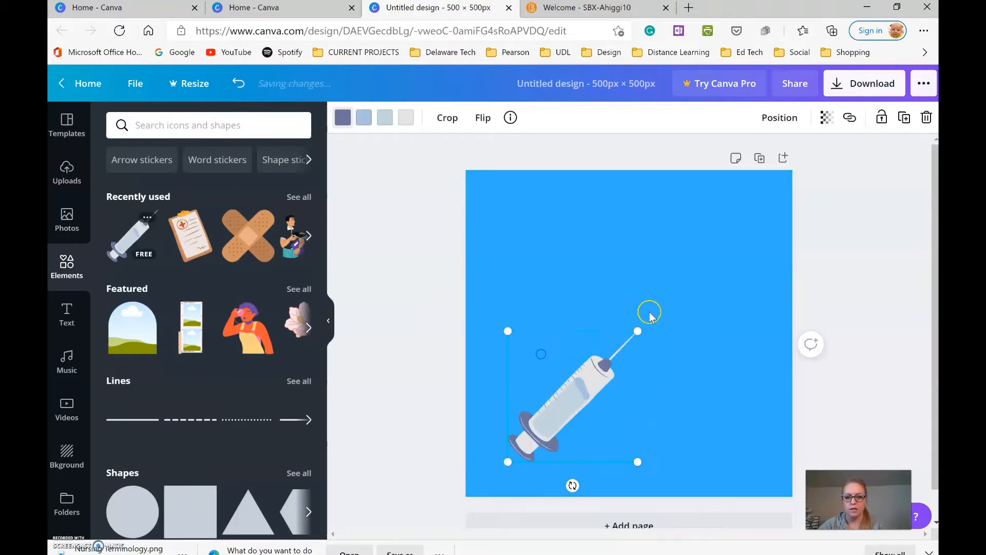
pyautogui.moveTo(637, 331); pyautogui.dragTo(772, 195)
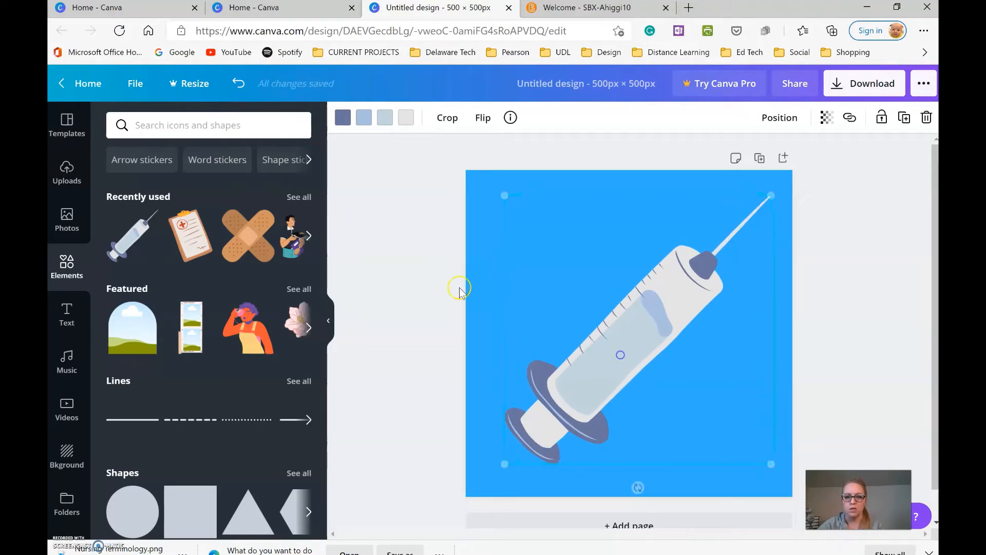
# - Recolor the large syringe's purple parts with the dark green default color
pyautogui.click(343, 118)
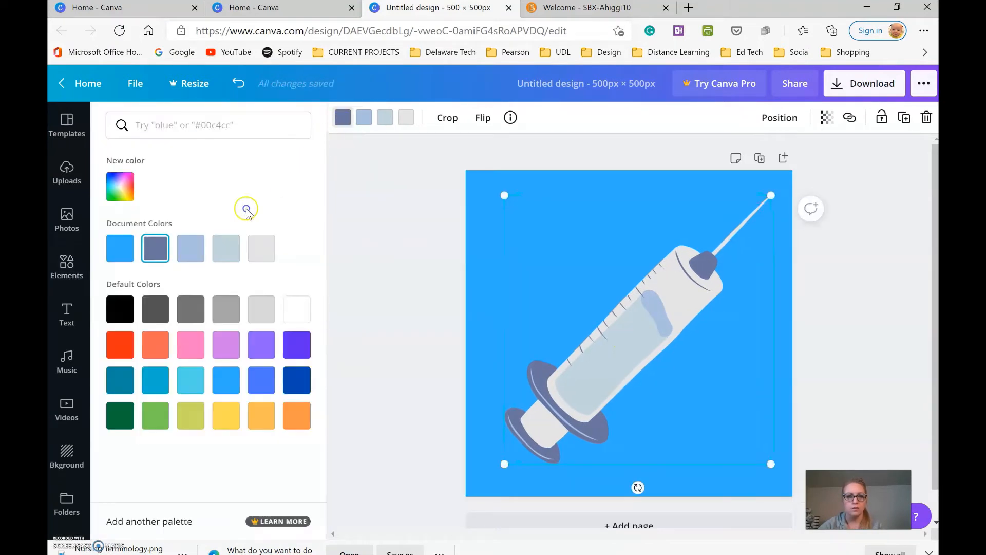
pyautogui.click(118, 414)
pyautogui.click(422, 282)
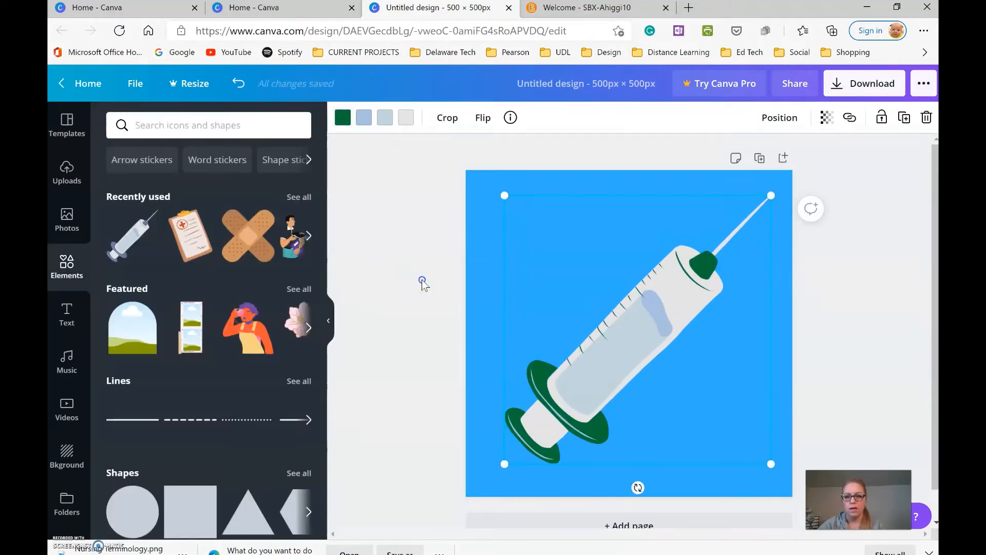
# - Add a second blue page and place the clipboard graphic on it, large enough to nearly fill the page
pyautogui.click(476, 271)
pyautogui.scroll(-1, 630, 443)
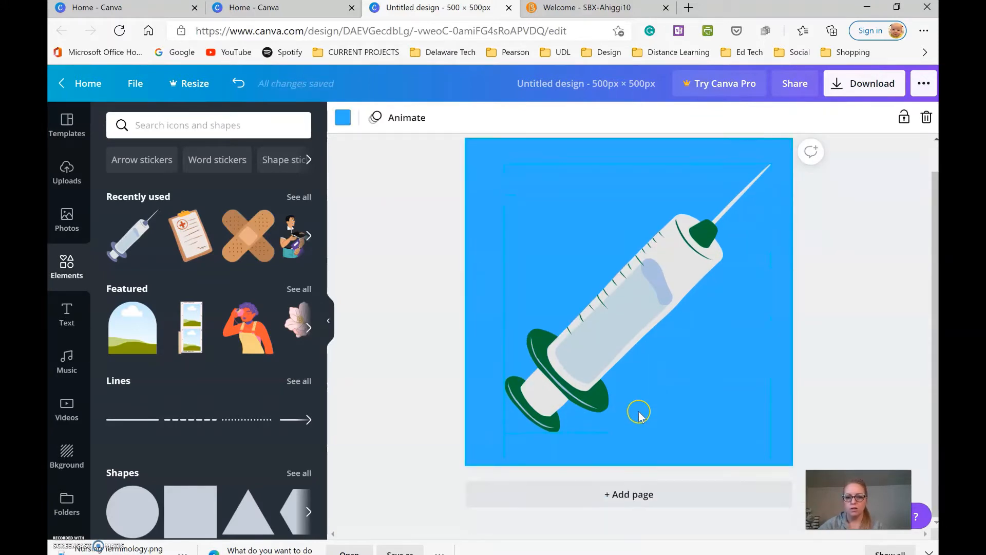
pyautogui.click(633, 497)
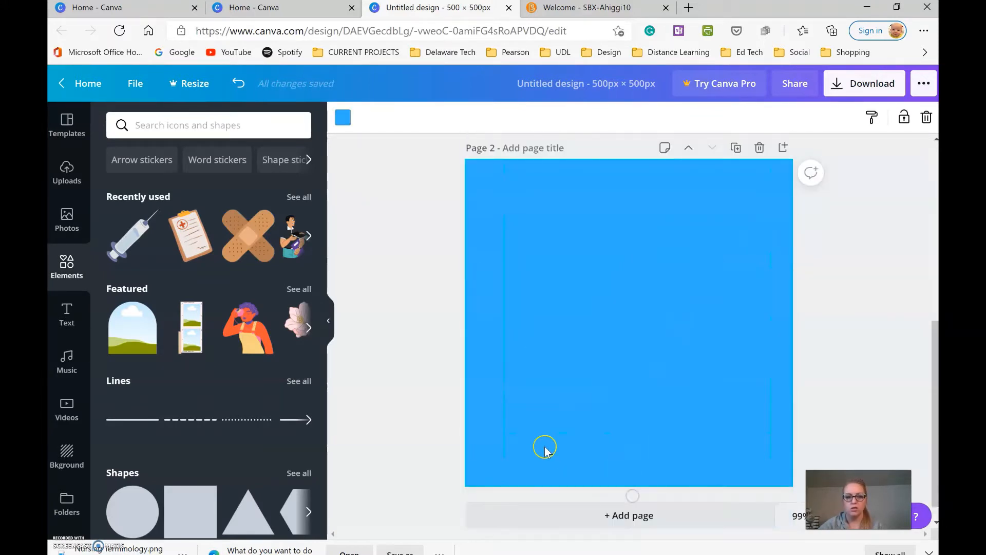
pyautogui.moveTo(171, 238); pyautogui.dragTo(537, 216)
pyautogui.moveTo(607, 315)
pyautogui.mouseDown()
pyautogui.moveTo(739, 473)
pyautogui.moveTo(602, 317)
pyautogui.mouseUp()
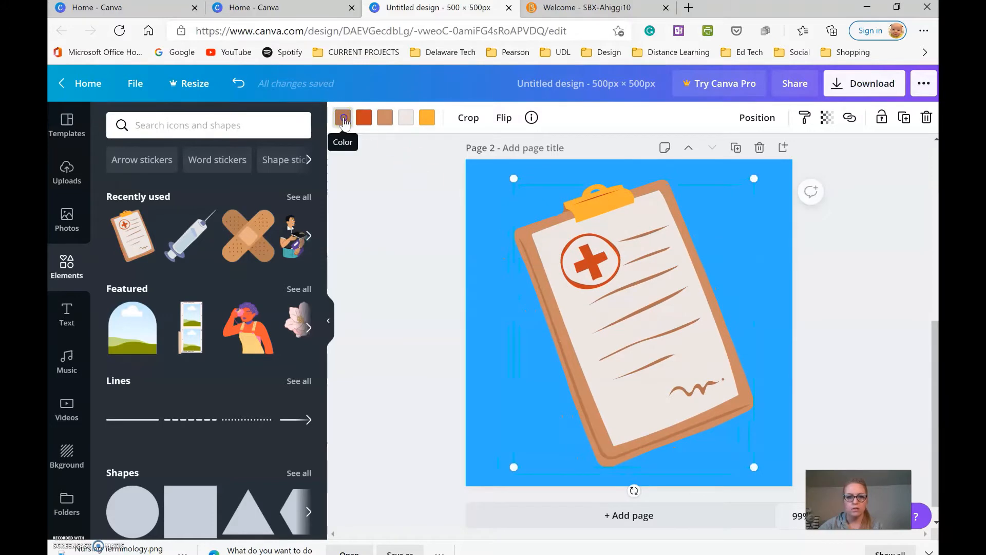
# - Recolor the large clipboard's darker brown details with the dark green document color
pyautogui.click(340, 115)
pyautogui.click(124, 254)
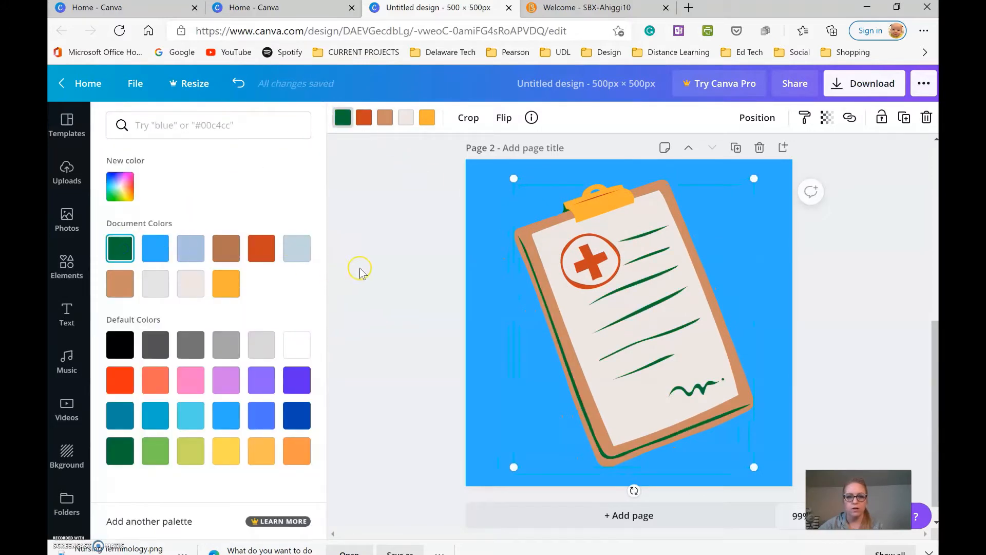
pyautogui.click(412, 264)
# - Download both pages of the 500 × 500 px icon design as PNG images
pyautogui.scroll(6, 429, 262)
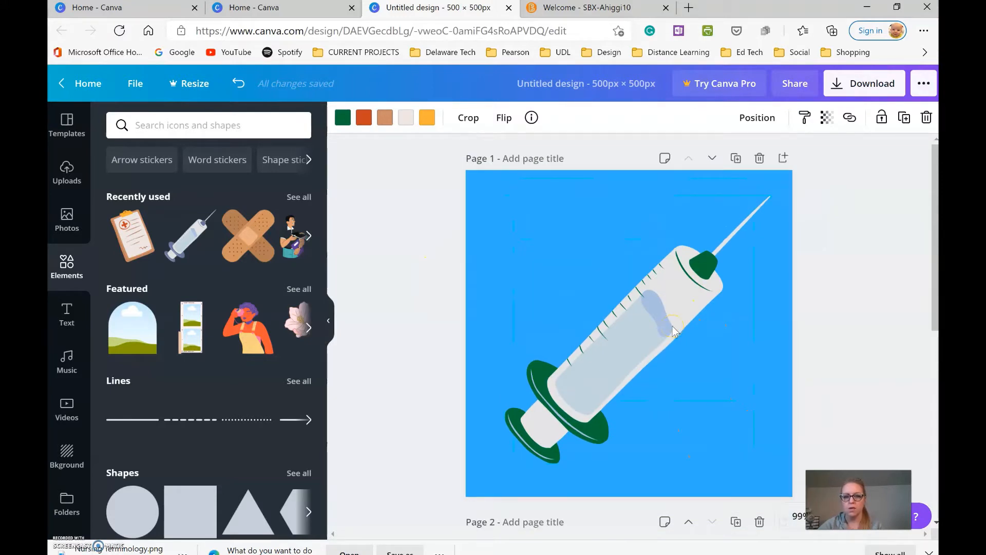
pyautogui.click(867, 85)
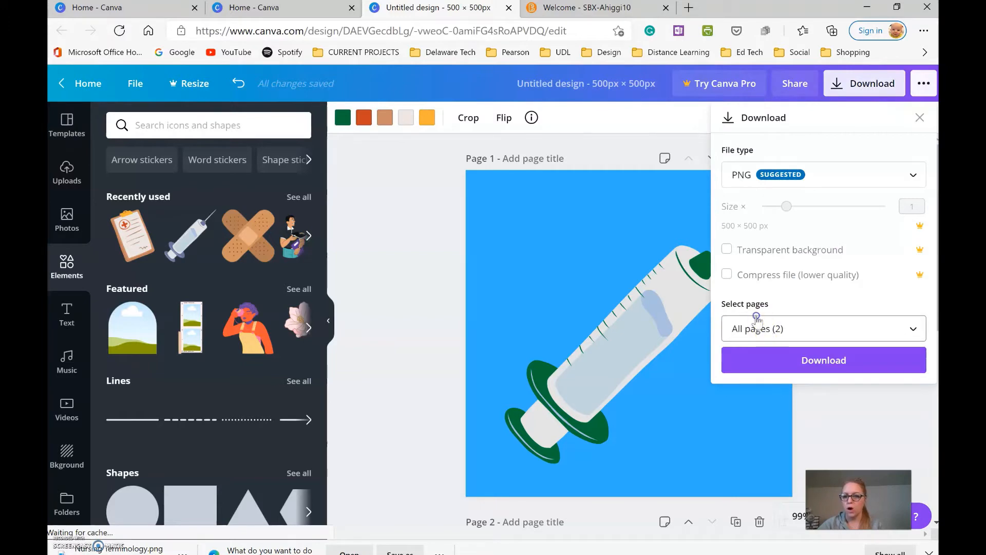
pyautogui.click(815, 360)
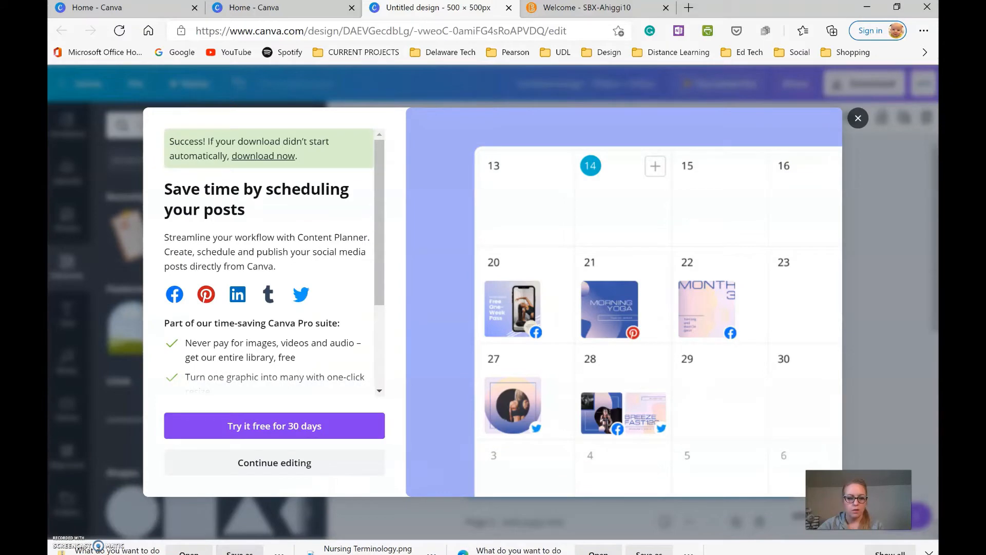
# - Save the downloaded zip file to the Desktop as "nursing icons" and dismiss the promotional message
pyautogui.click(237, 549)
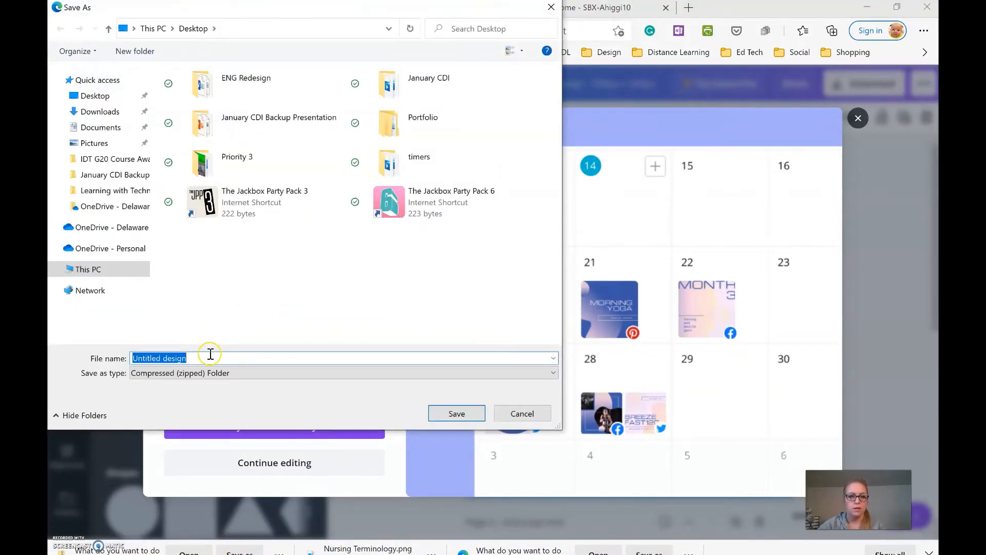
pyautogui.write('nursin')
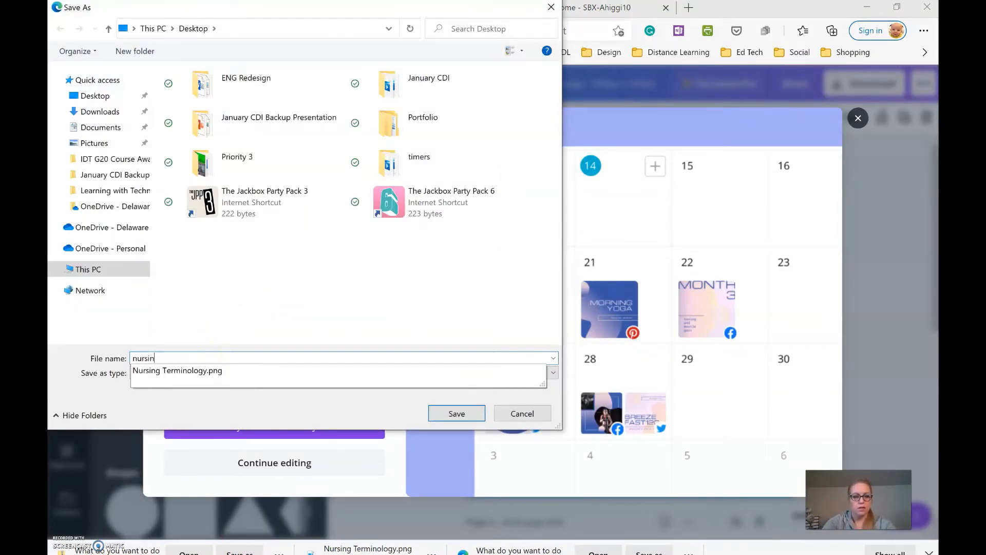
pyautogui.write('g icons')
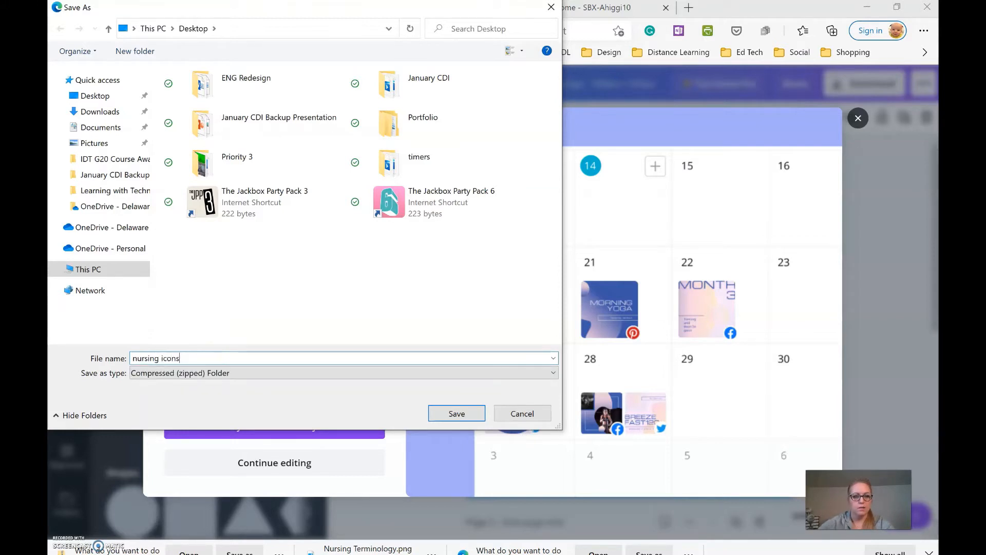
pyautogui.click(96, 95)
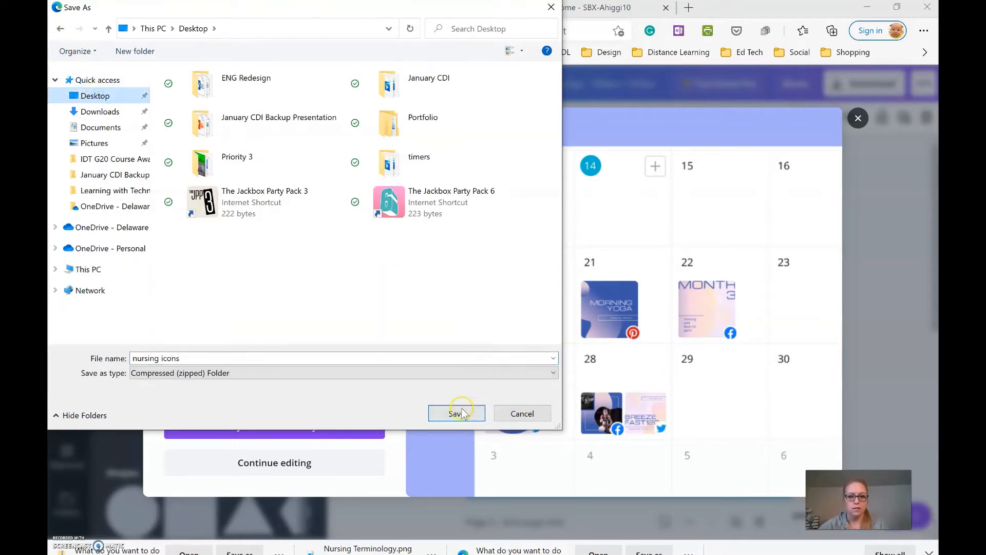
pyautogui.click(462, 413)
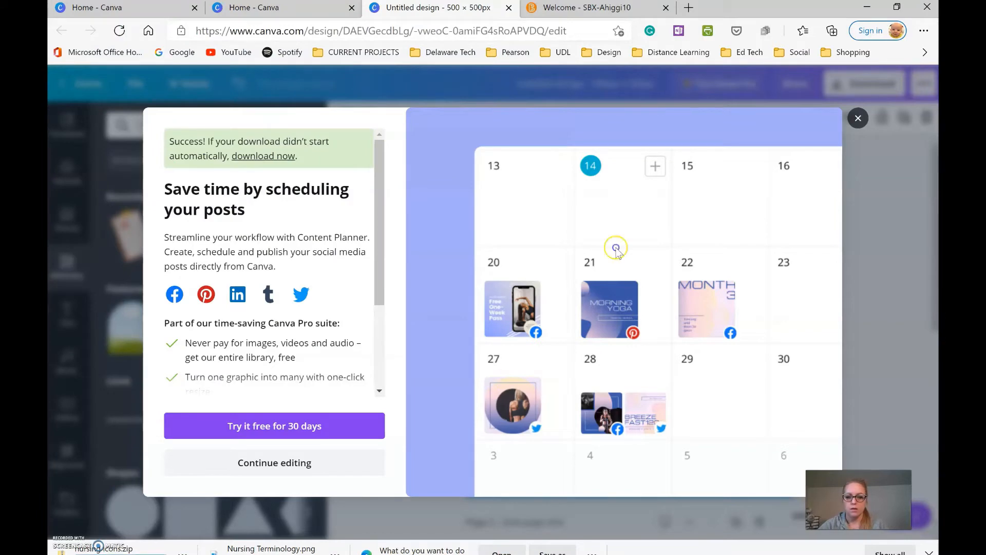
pyautogui.click(858, 118)
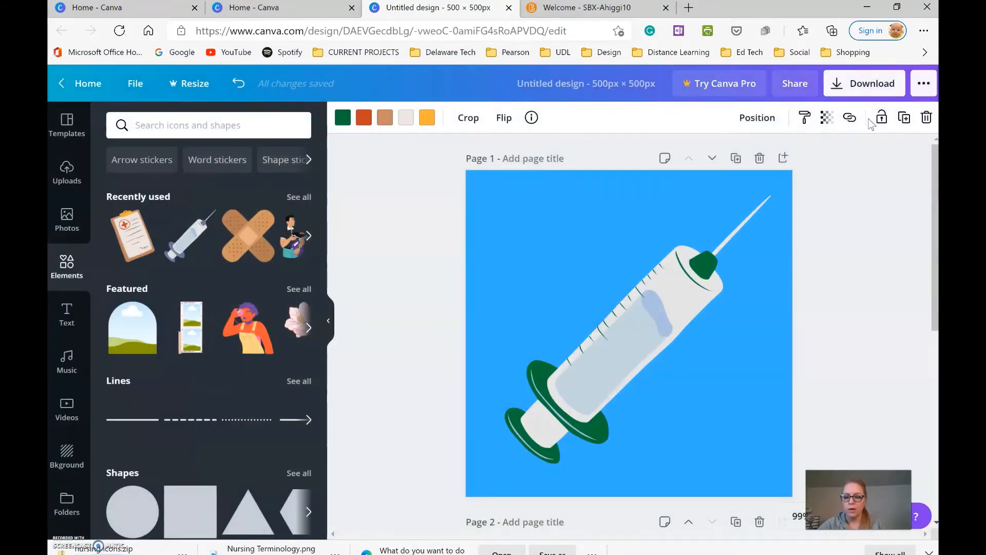
# - Create a new design with custom dimensions of 1600 × 100 px
pyautogui.click(80, 84)
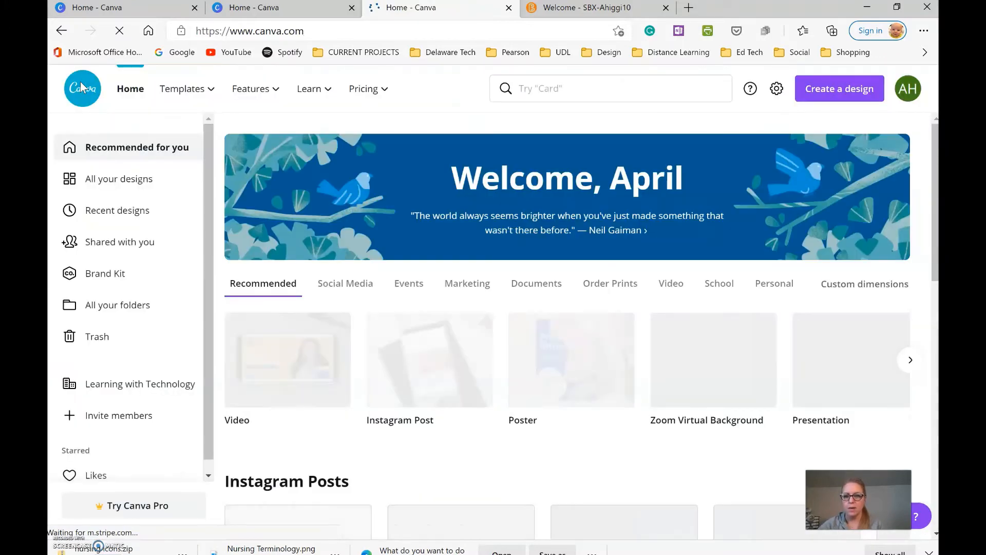
pyautogui.click(844, 89)
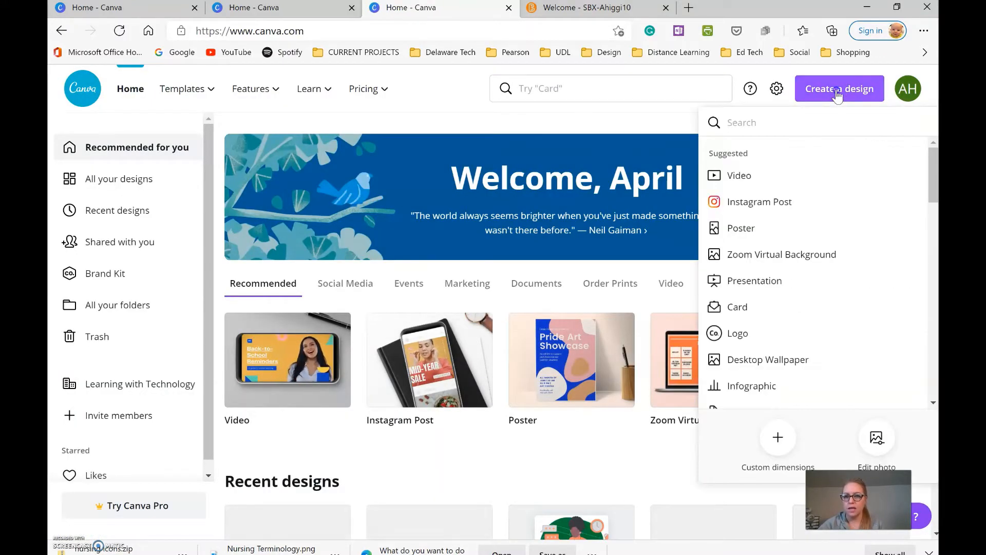
pyautogui.click(776, 436)
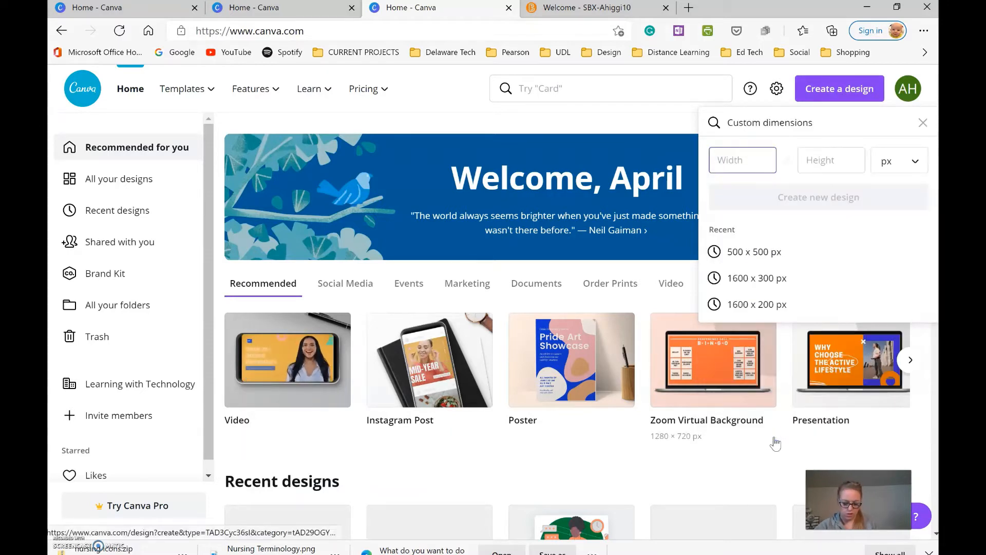
pyautogui.write('1')
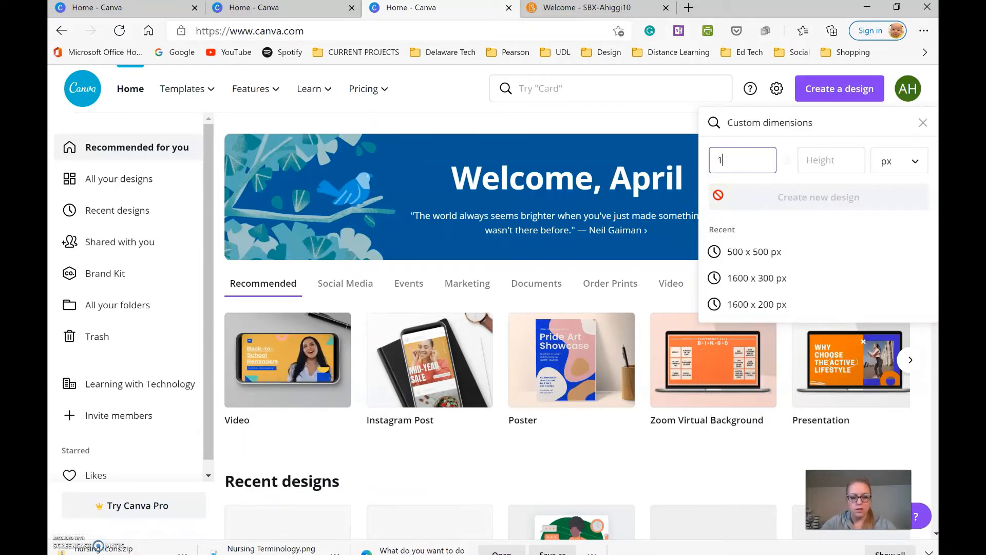
pyautogui.write('600')
pyautogui.click(828, 164)
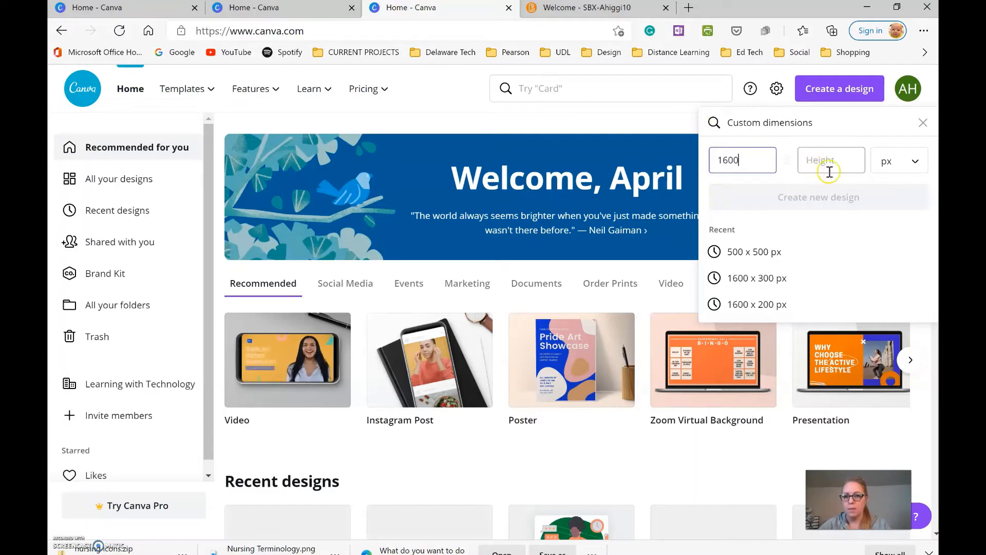
pyautogui.write('100')
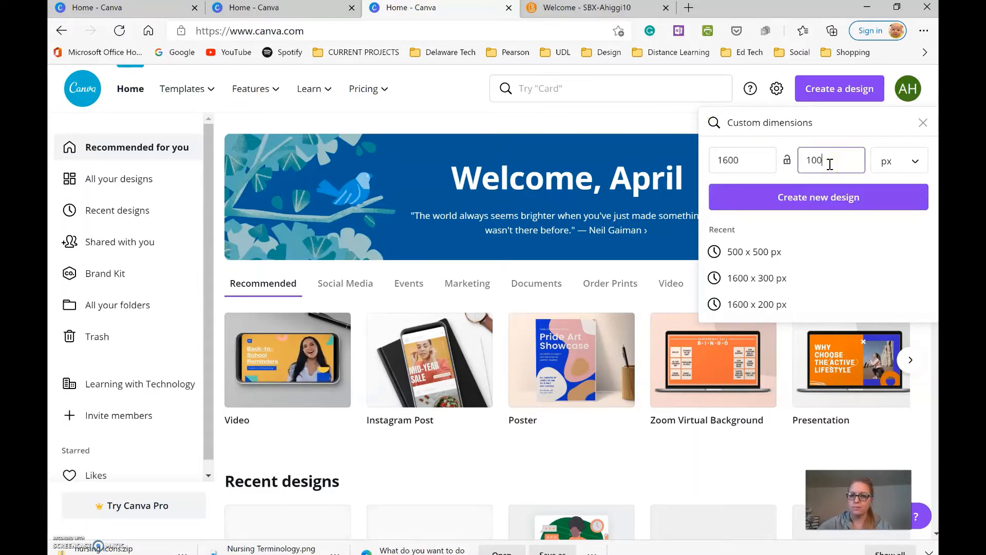
pyautogui.click(818, 194)
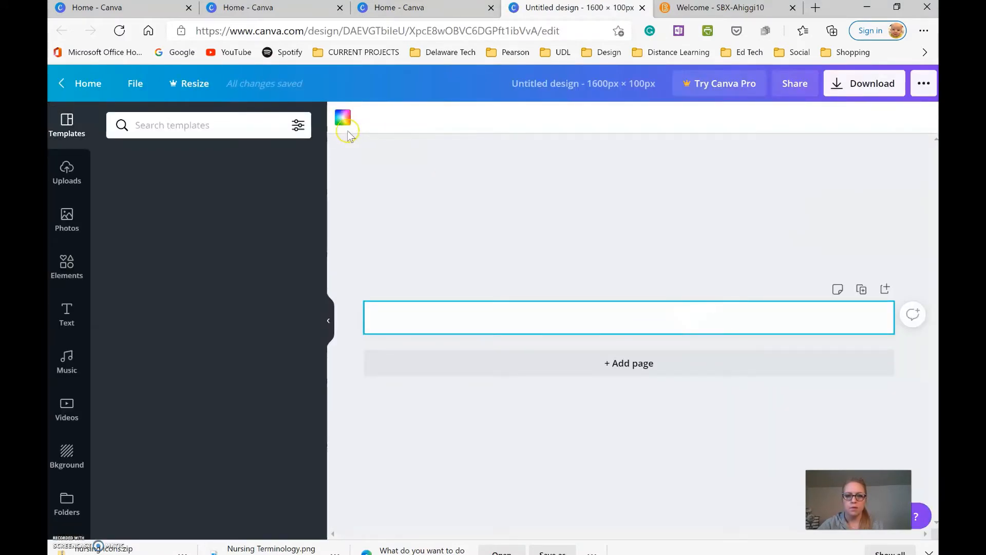
# - Fill the narrow banner's background with the same bright blue default color as the earlier graphics
pyautogui.click(343, 119)
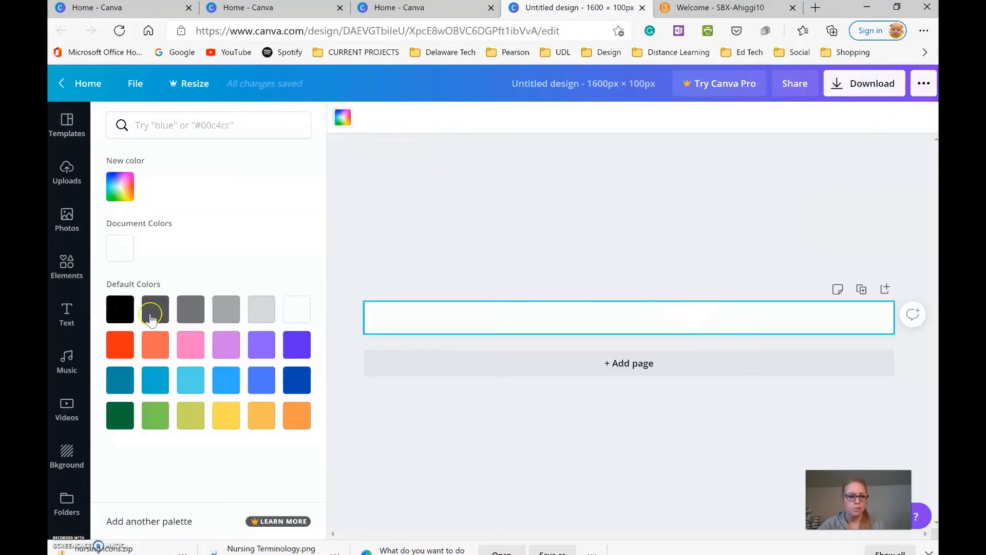
pyautogui.click(226, 380)
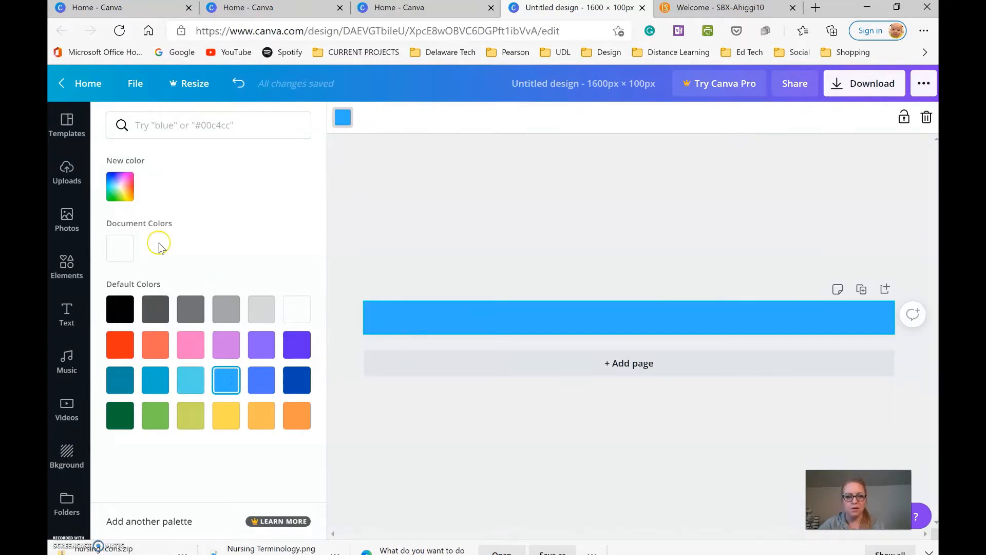
pyautogui.click(66, 264)
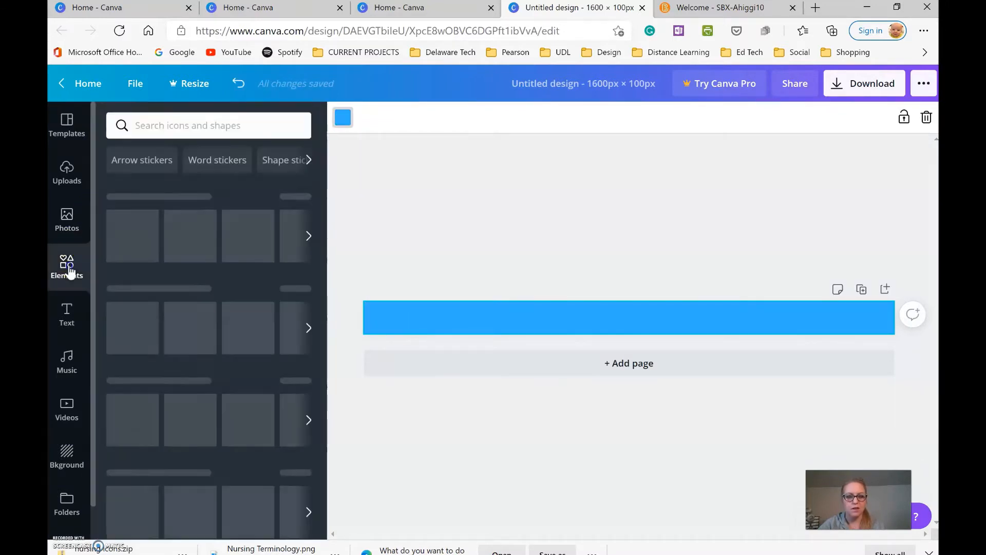
# - Add a heading at the blue banner's left end with font size 45, widening its text box to fit one line
pyautogui.click(67, 319)
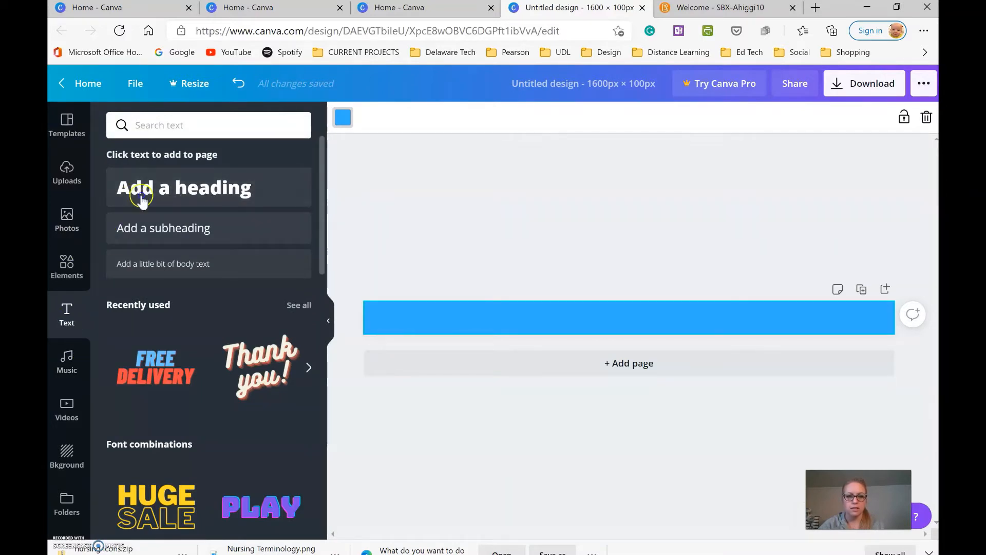
pyautogui.moveTo(145, 195); pyautogui.dragTo(429, 329)
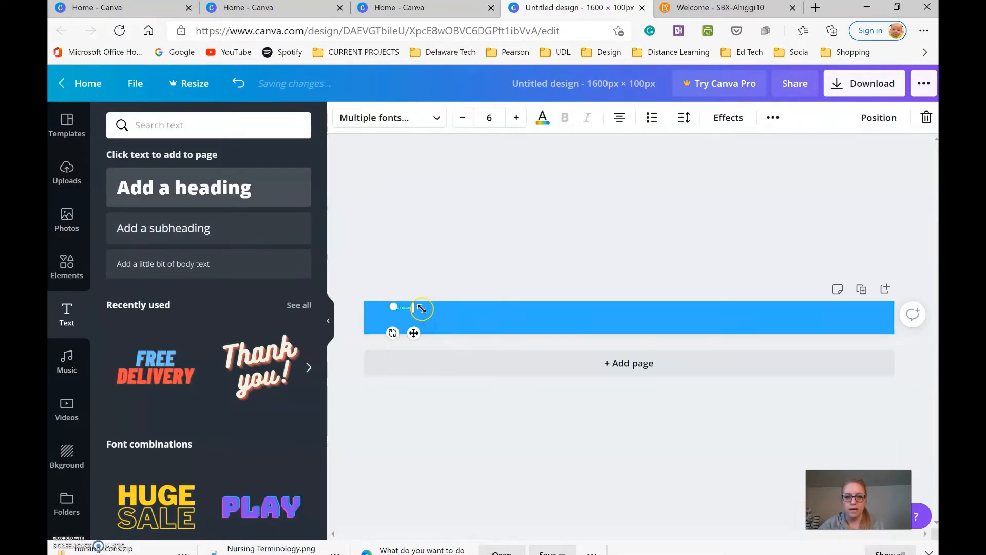
pyautogui.click(515, 118)
pyautogui.click(516, 117)
pyautogui.click(517, 119)
pyautogui.click(517, 119)
pyautogui.click(518, 120)
pyautogui.click(518, 120)
pyautogui.doubleClick(518, 120)
pyautogui.moveTo(483, 118); pyautogui.dragTo(500, 119)
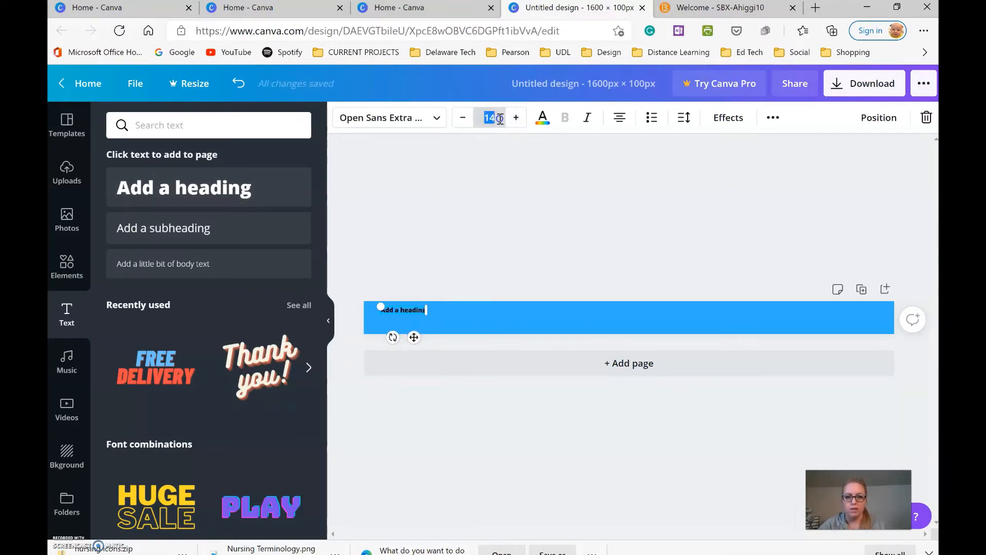
pyautogui.click(500, 119)
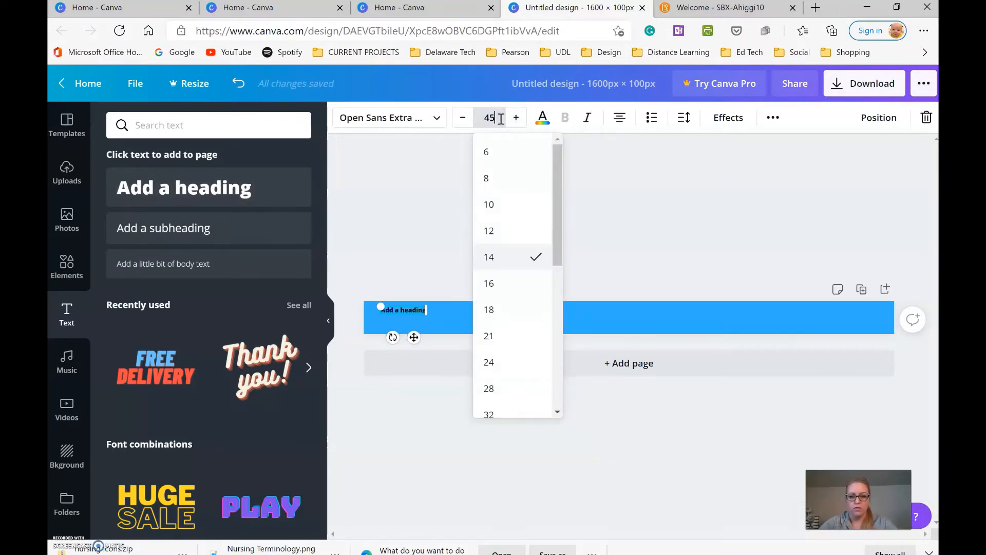
pyautogui.press('Return')
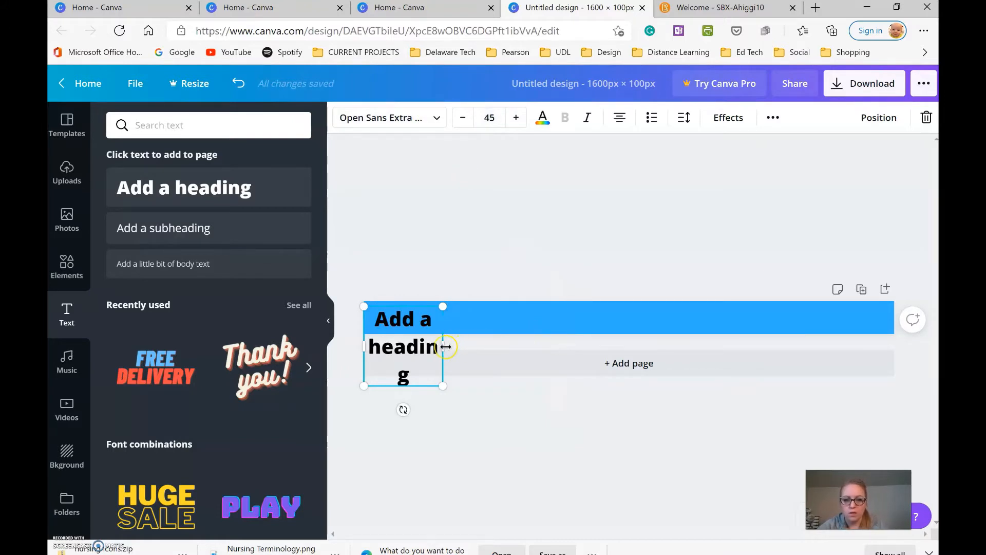
pyautogui.moveTo(446, 347); pyautogui.dragTo(560, 322)
pyautogui.click(396, 314)
pyautogui.moveTo(393, 317); pyautogui.dragTo(540, 319)
pyautogui.click(387, 316)
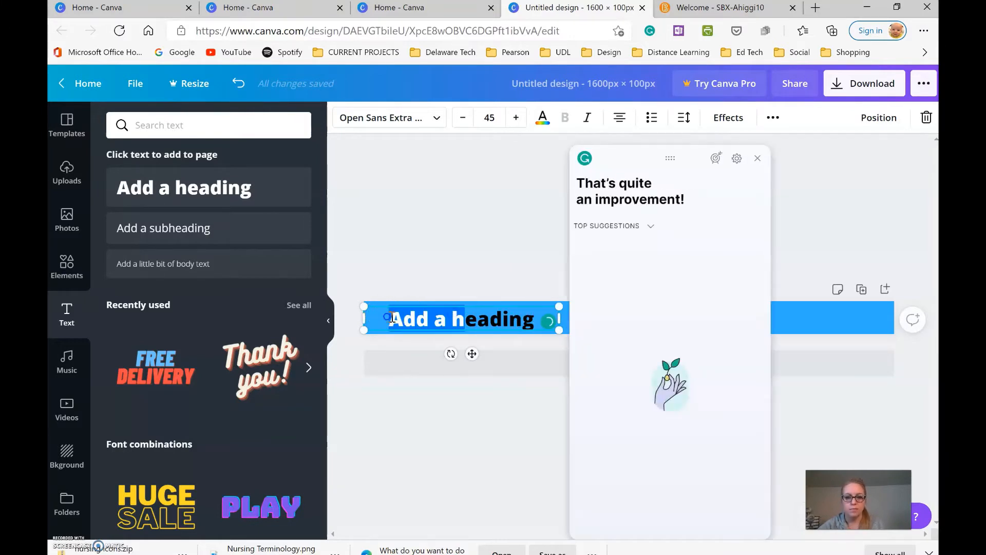
pyautogui.click(757, 160)
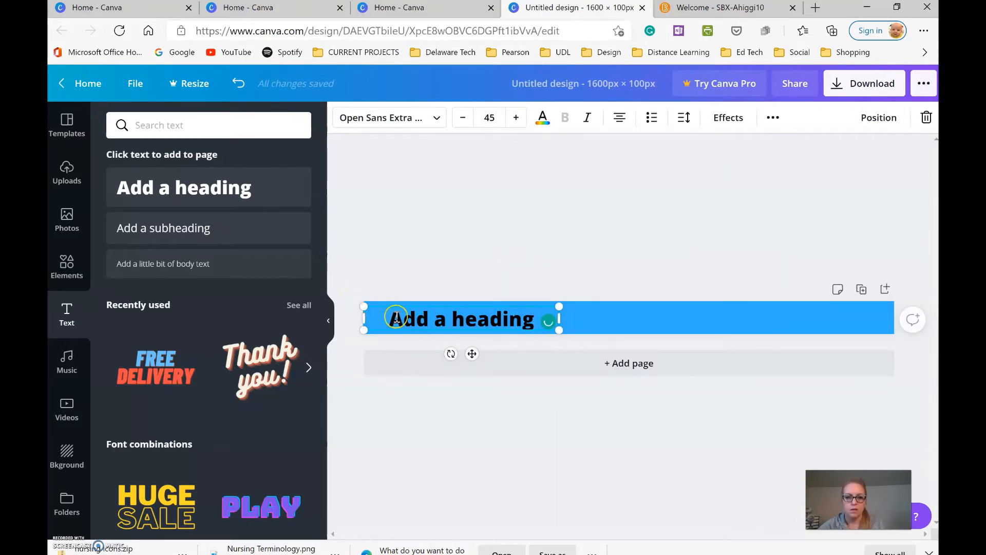
# - Disable Grammarly forever on canva.com and dismiss its notice
pyautogui.moveTo(396, 317); pyautogui.dragTo(529, 324)
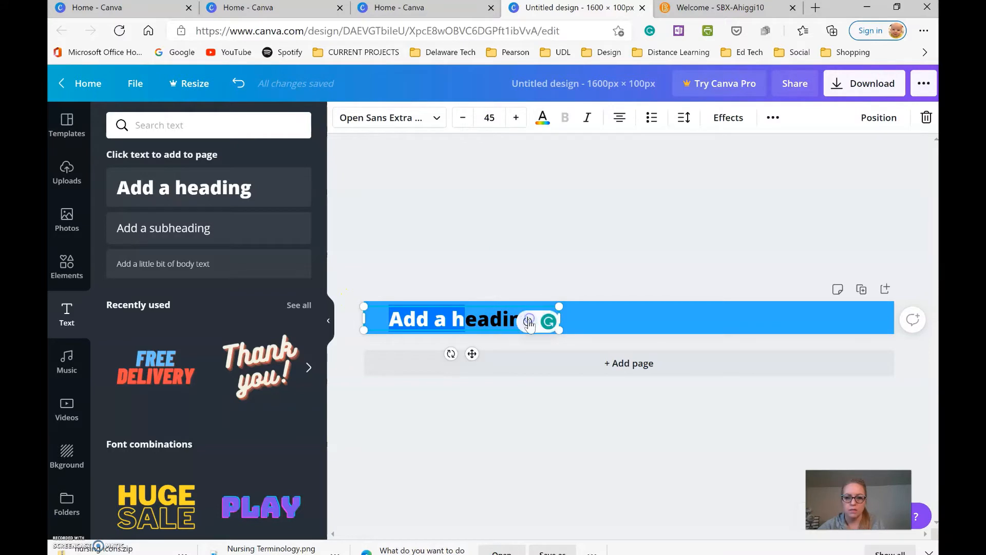
pyautogui.click(529, 322)
pyautogui.click(464, 314)
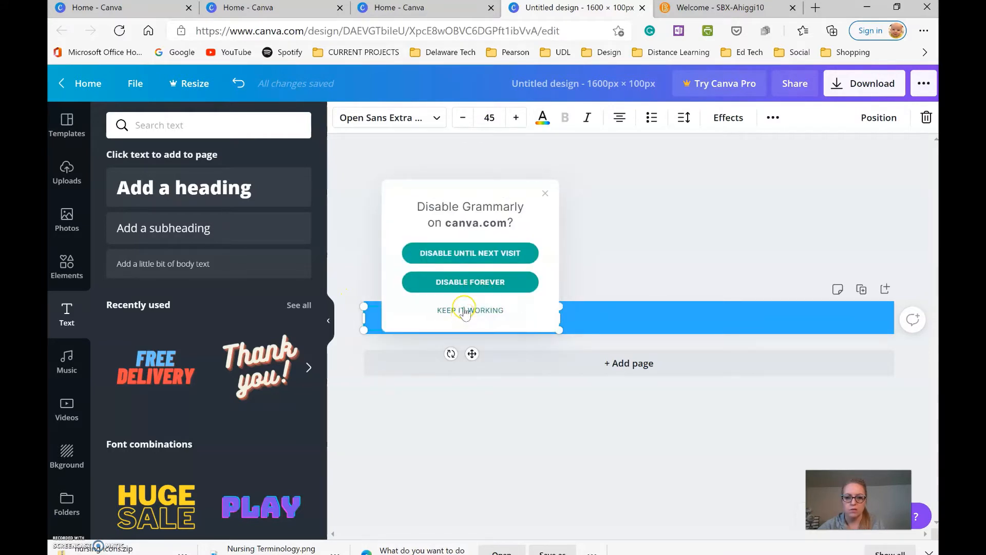
pyautogui.click(475, 287)
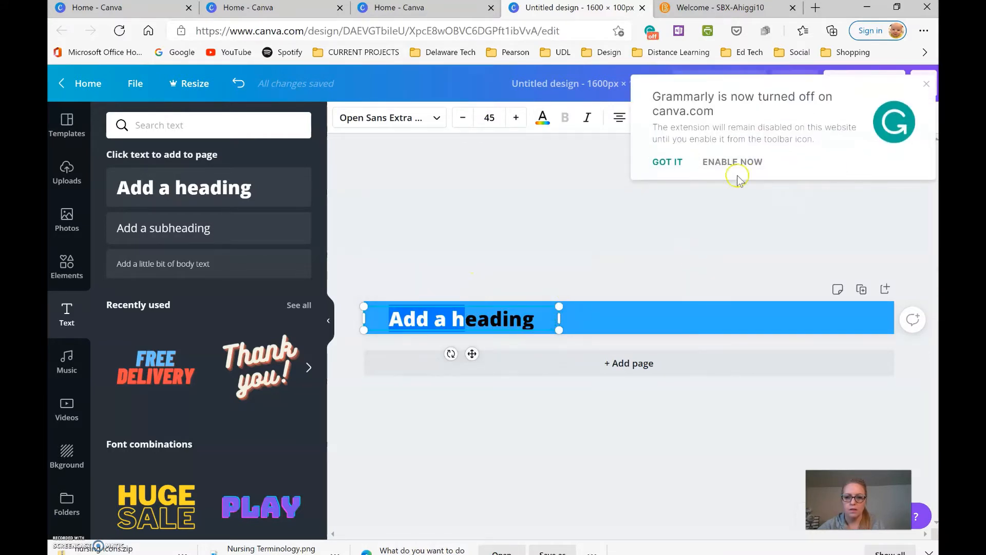
pyautogui.click(668, 163)
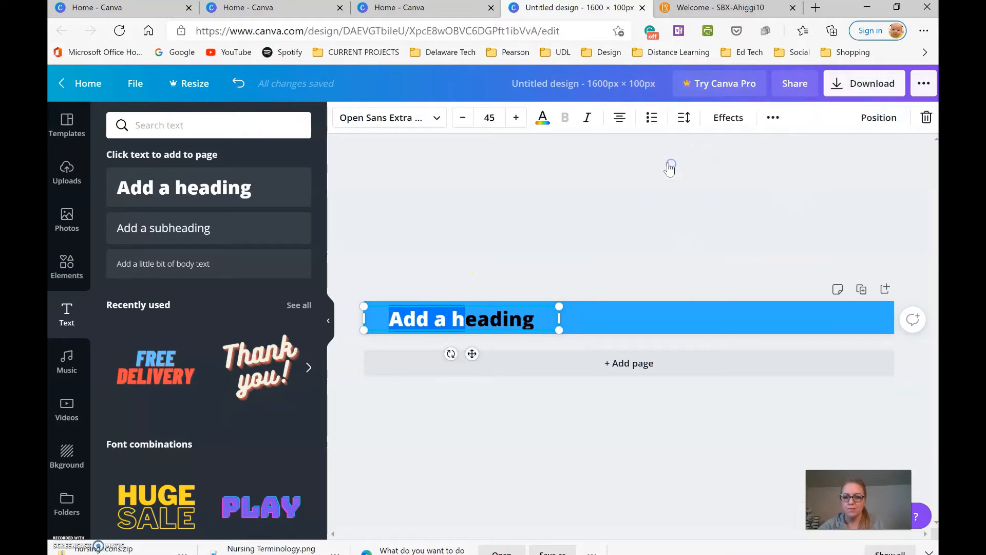
# - Replace the placeholder heading with "Basic Terms" and narrow its text box to fit the words more closely
pyautogui.click(390, 305)
pyautogui.click(390, 319)
pyautogui.click(390, 317)
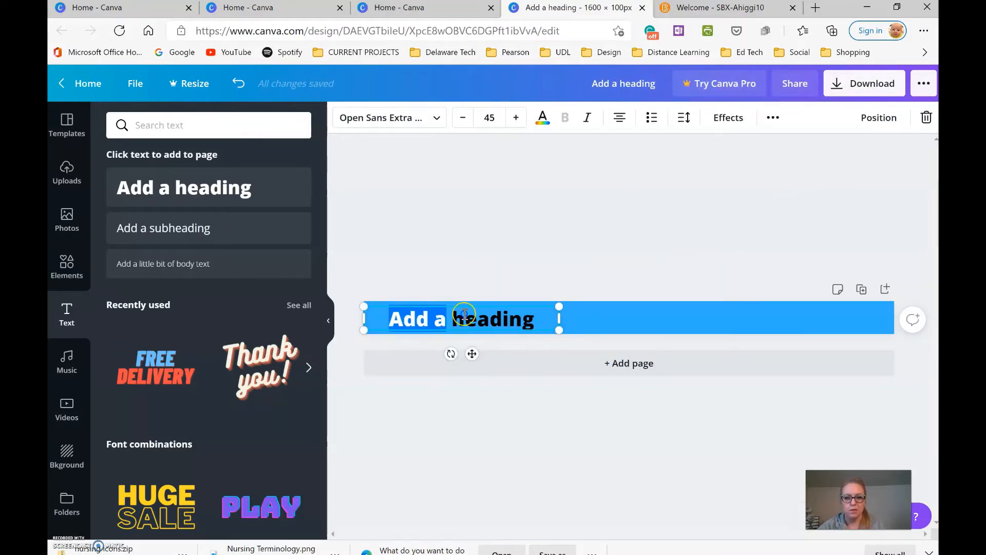
pyautogui.write('Basic Terms')
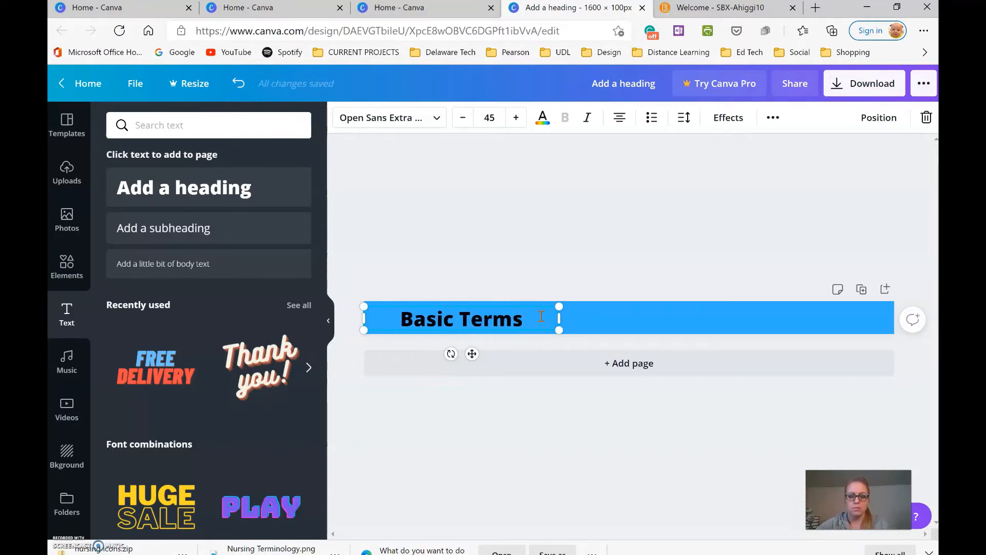
pyautogui.moveTo(560, 321); pyautogui.dragTo(530, 322)
# - Duplicate the Basic Terms banner page, replace the copy's heading with "Advanced Terms", and widen its text box to fit one line
pyautogui.click(862, 289)
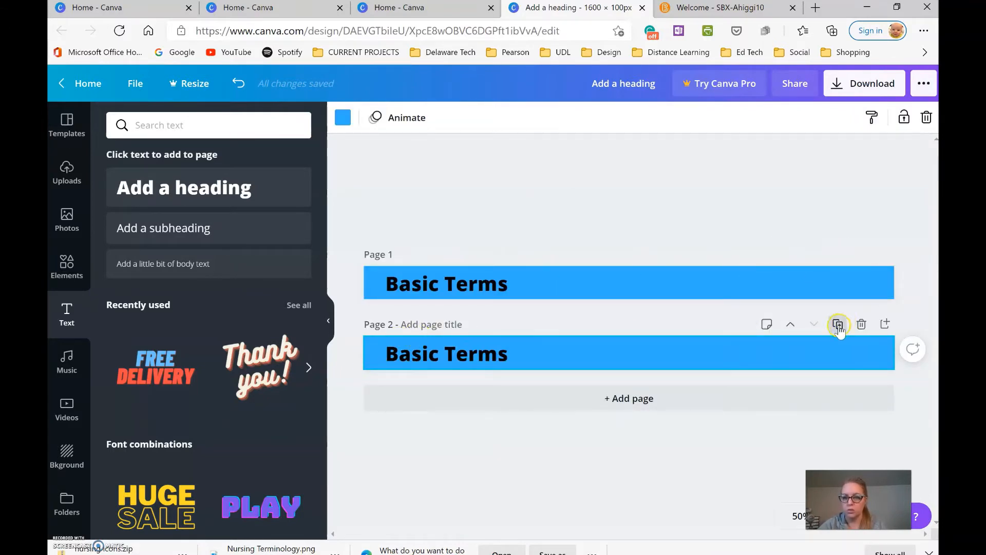
pyautogui.click(386, 353)
pyautogui.moveTo(386, 352); pyautogui.dragTo(509, 344)
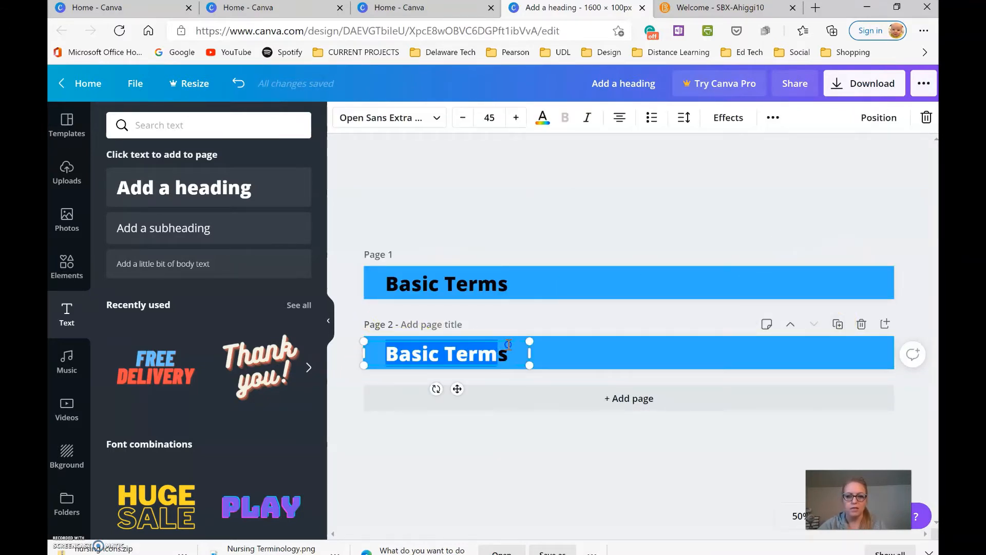
pyautogui.write('A')
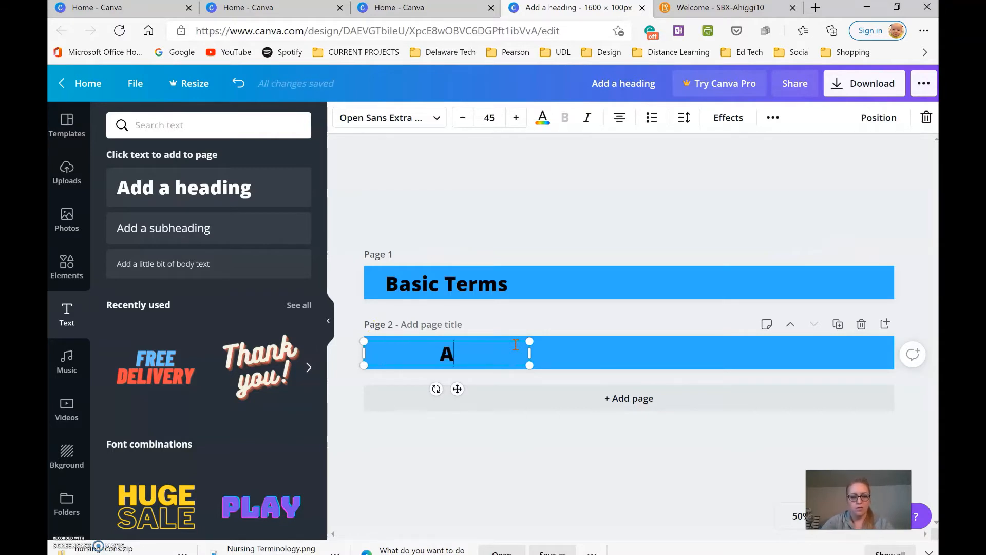
pyautogui.write('dvanced T')
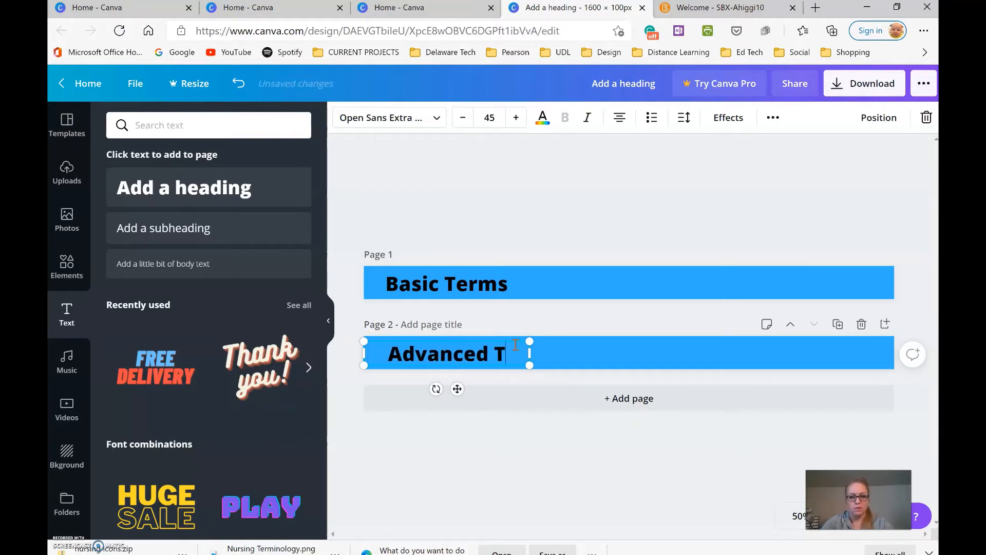
pyautogui.write('erms')
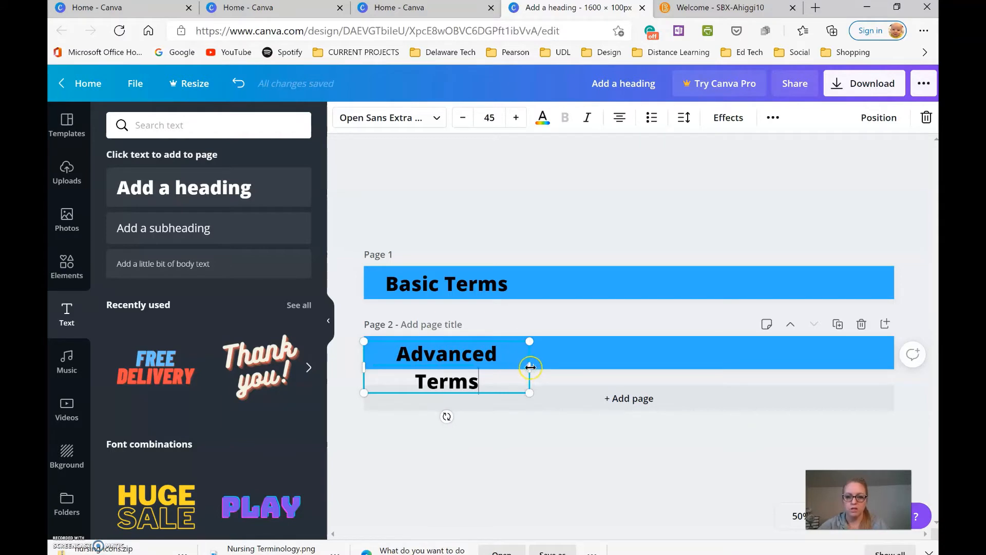
pyautogui.moveTo(543, 363); pyautogui.dragTo(576, 363)
pyautogui.click(665, 363)
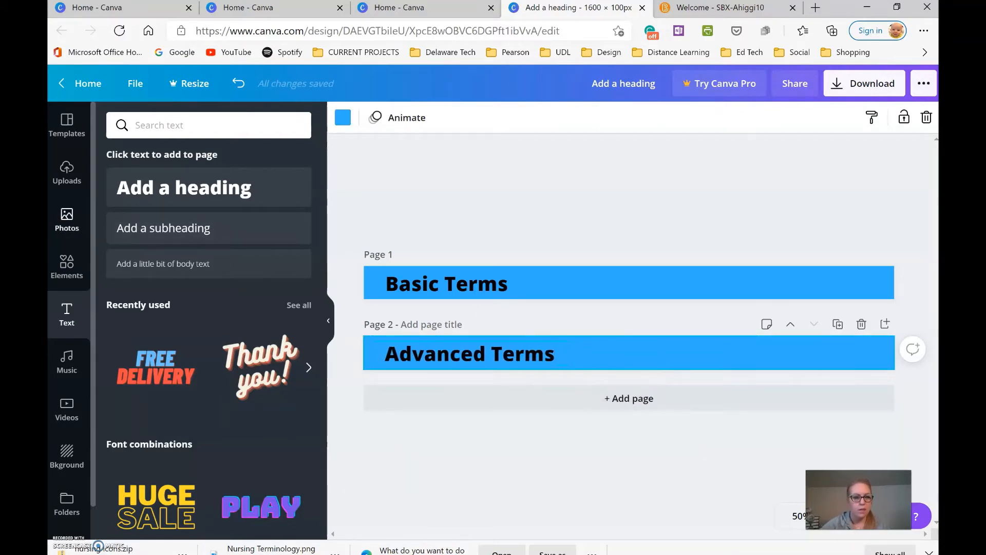
# - Place a bandage graphic at the right end of the Basic Terms banner and a medical bag from a "nursing" search on the Advanced Terms banner
pyautogui.click(63, 268)
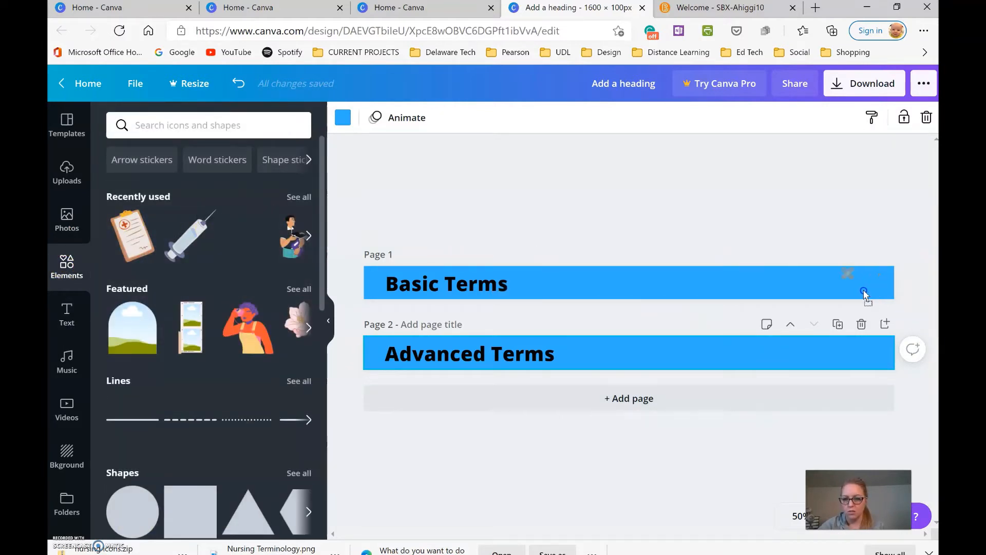
pyautogui.moveTo(858, 282)
pyautogui.mouseDown()
pyautogui.moveTo(872, 294)
pyautogui.moveTo(868, 283)
pyautogui.mouseUp()
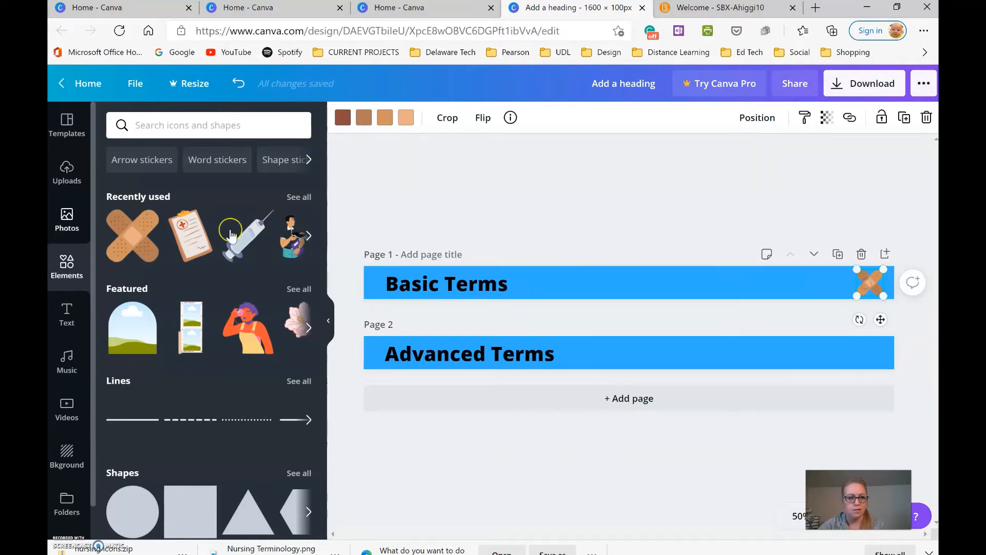
pyautogui.click(167, 133)
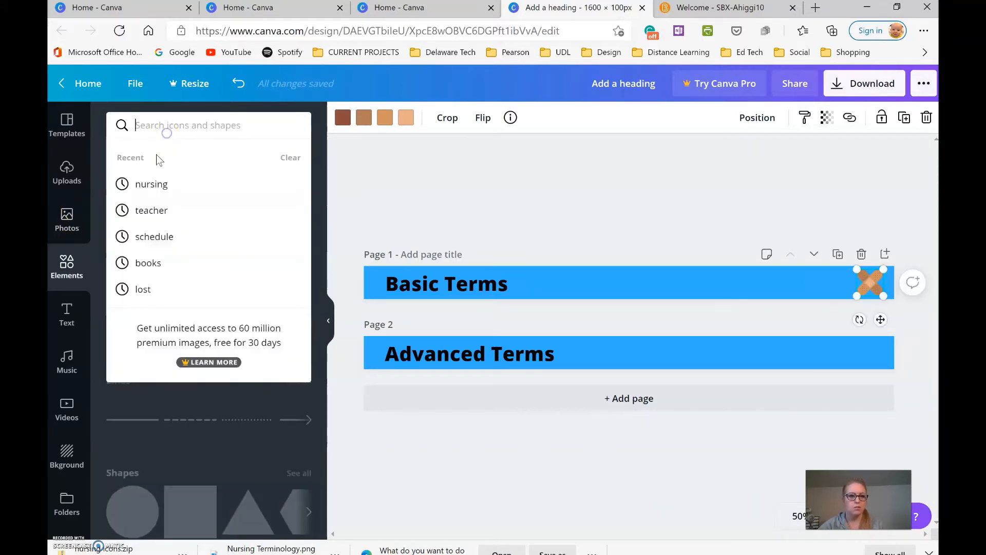
pyautogui.click(162, 181)
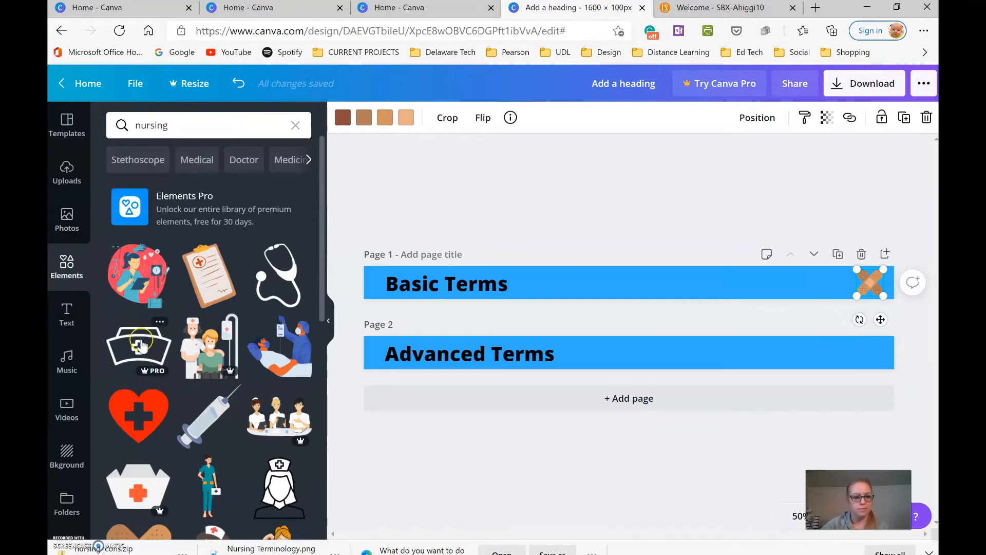
pyautogui.scroll(-4, 139, 331)
pyautogui.scroll(-3, 139, 331)
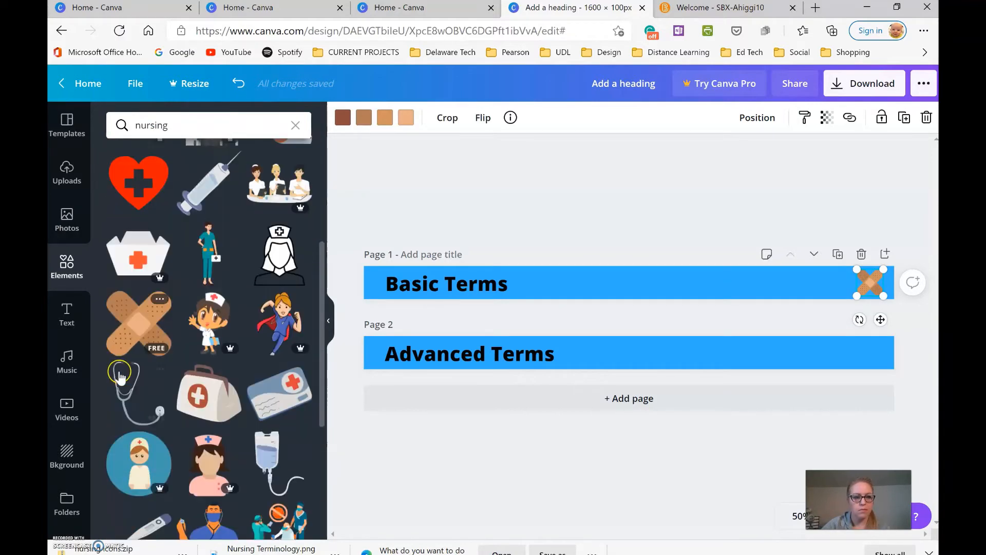
pyautogui.moveTo(207, 337); pyautogui.dragTo(877, 366)
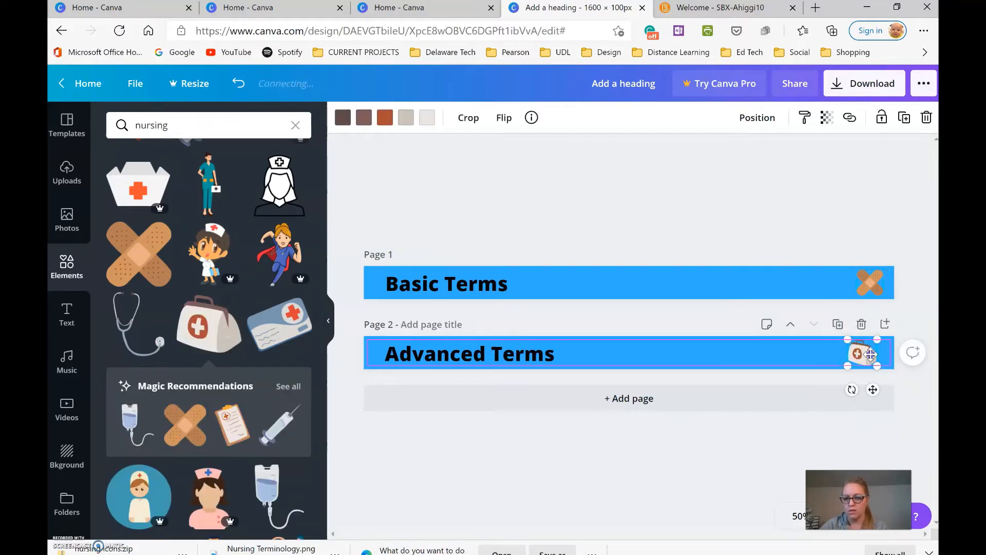
# - Download all pages of the banner design as PNG and save the zipped folder to the desktop as "mini banners nursing"
pyautogui.click(868, 86)
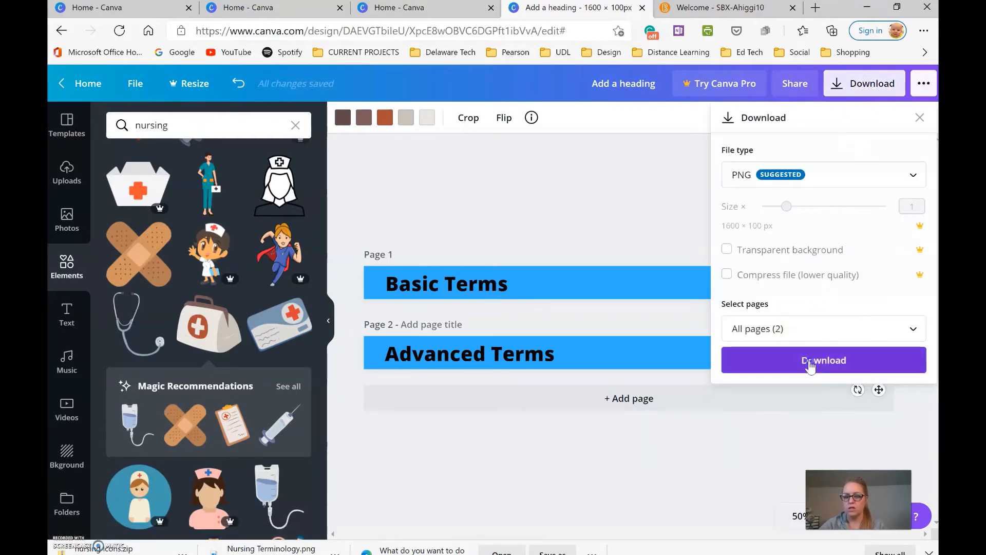
pyautogui.click(810, 364)
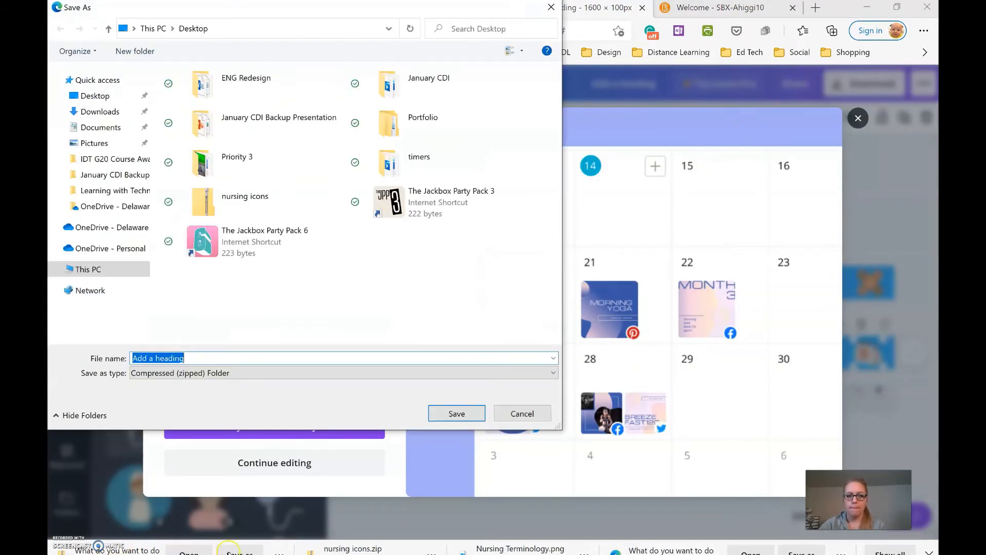
pyautogui.write('mini banners nursing')
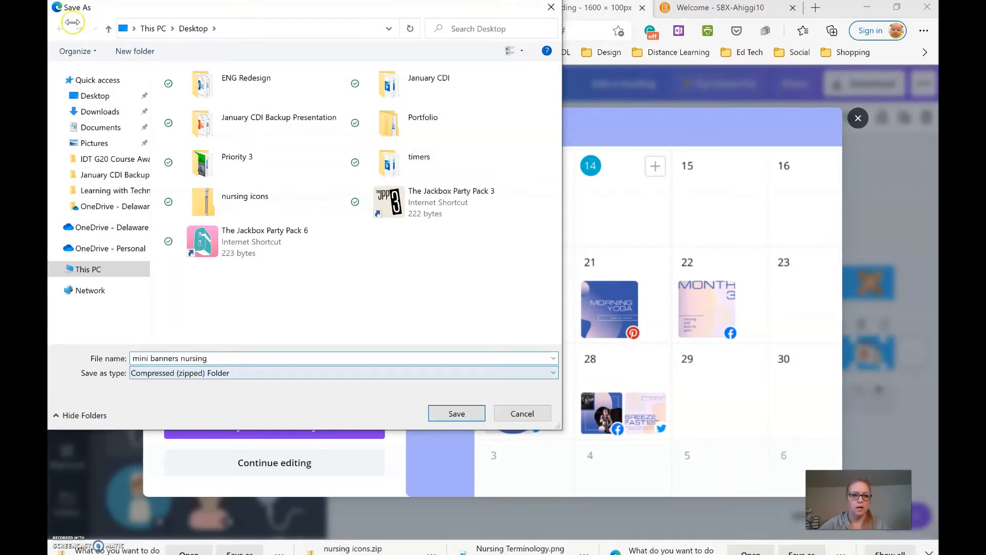
pyautogui.click(100, 98)
pyautogui.click(450, 417)
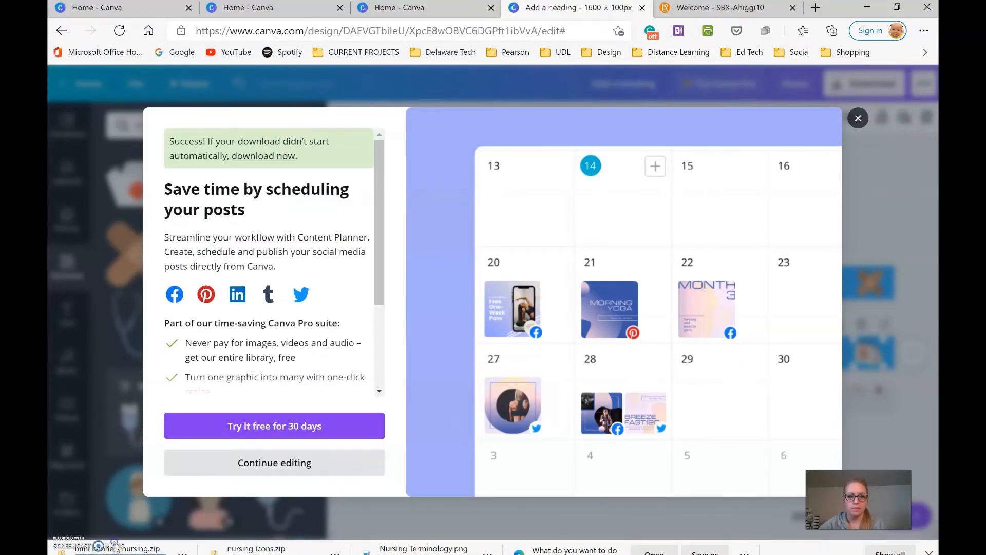
# - On the Windows desktop, extract all files from the "nursing icons" zip into the suggested desktop folder and close its windows
pyautogui.click(124, 541)
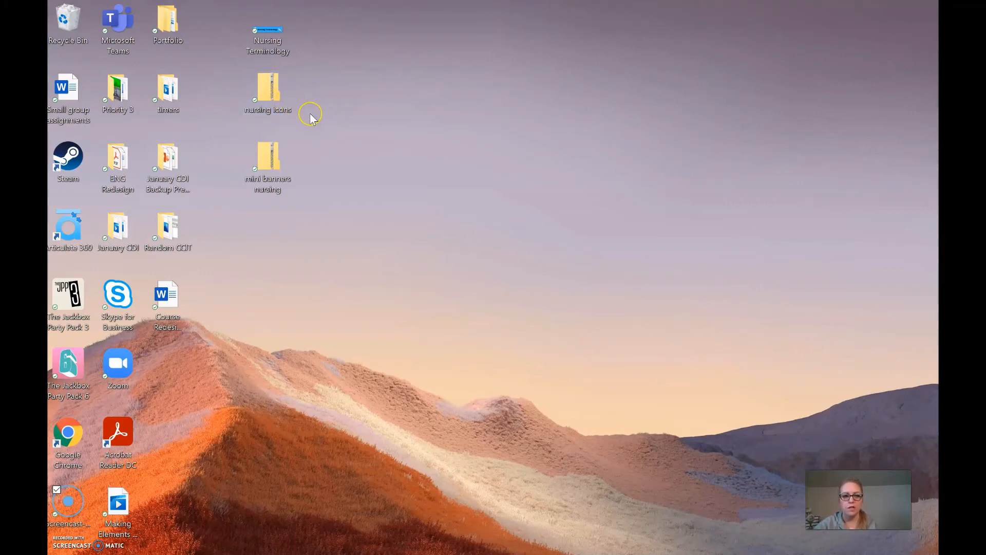
pyautogui.click(289, 102)
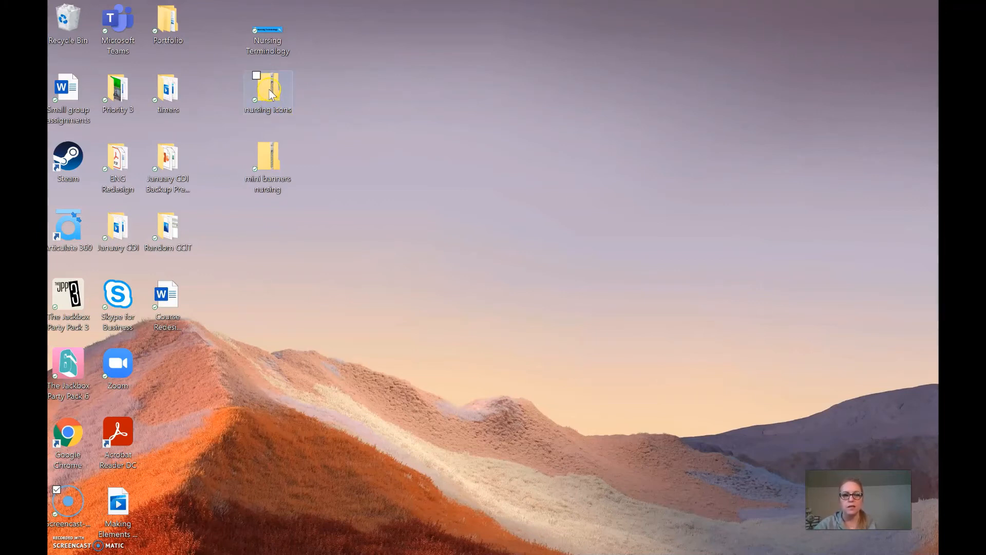
pyautogui.doubleClick(271, 94)
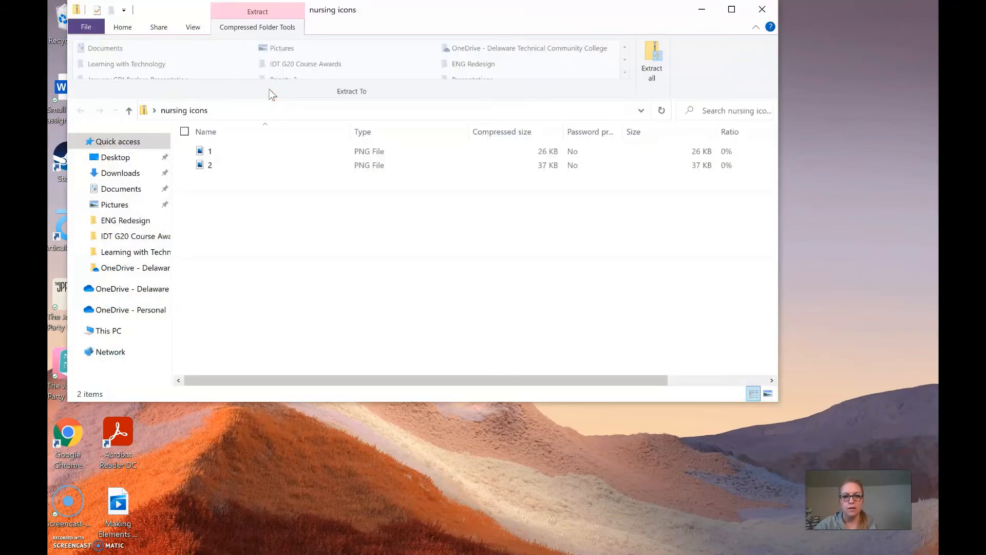
pyautogui.click(652, 62)
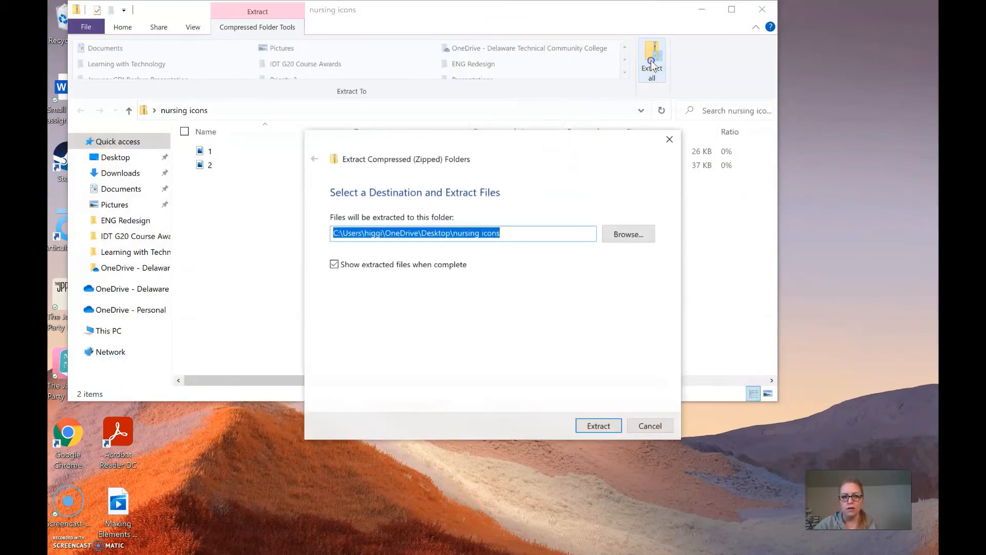
pyautogui.click(594, 426)
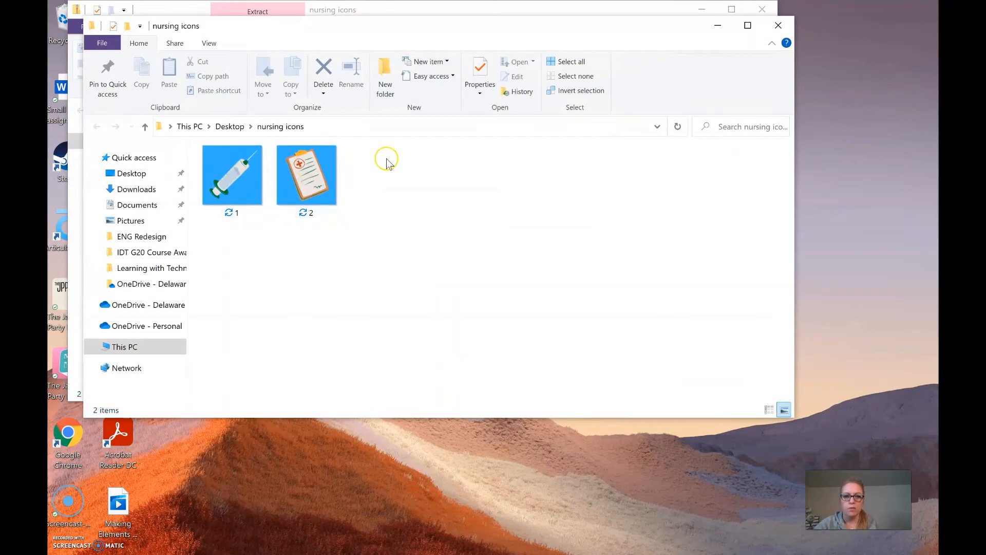
pyautogui.click(748, 26)
pyautogui.click(779, 26)
pyautogui.click(762, 10)
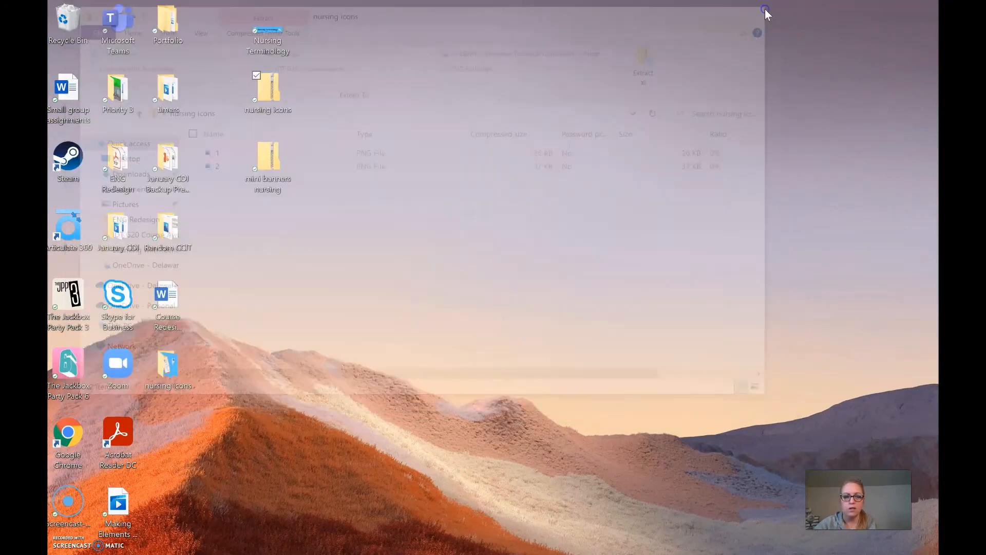
# - Extract all files from the "mini banners nursing" zip into the suggested desktop folder and close both windows
pyautogui.doubleClick(272, 164)
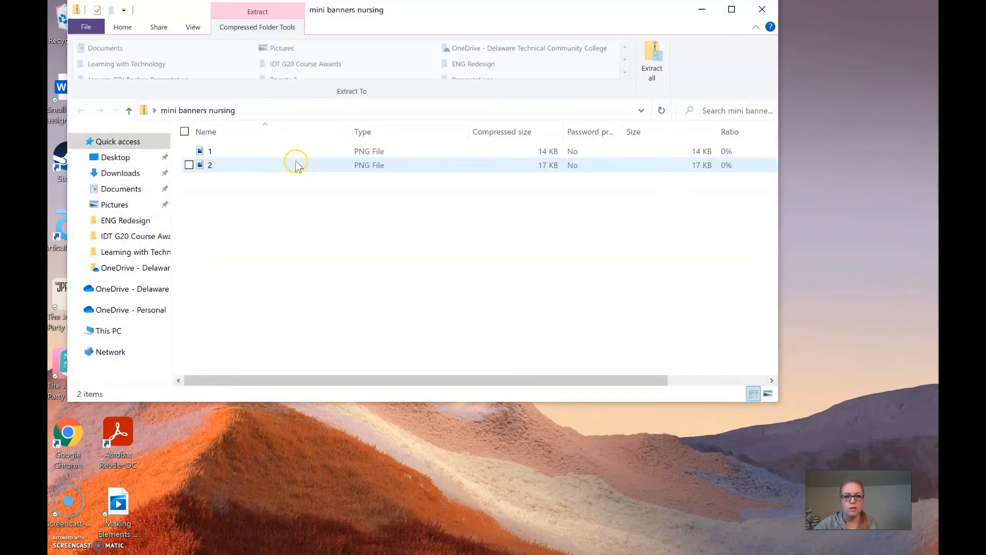
pyautogui.click(652, 62)
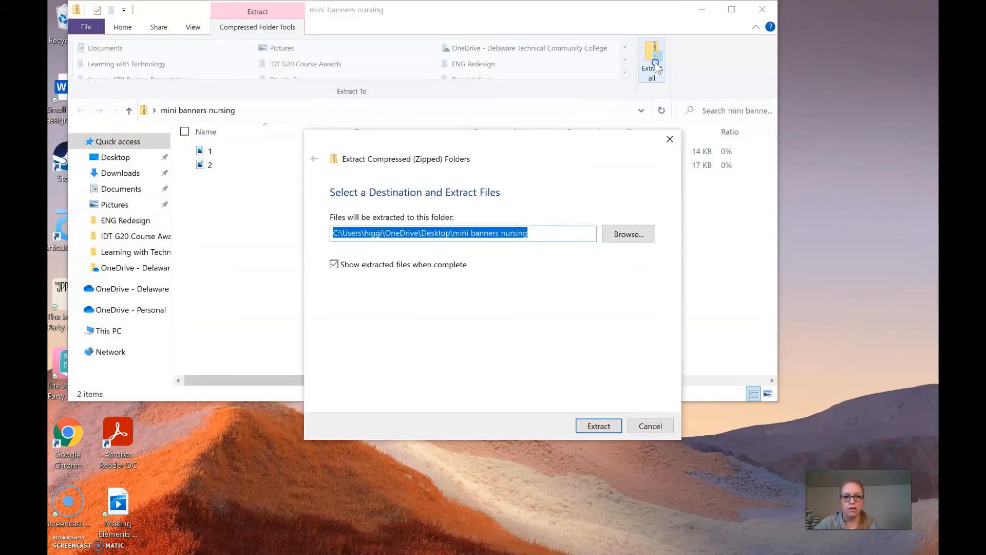
pyautogui.click(596, 427)
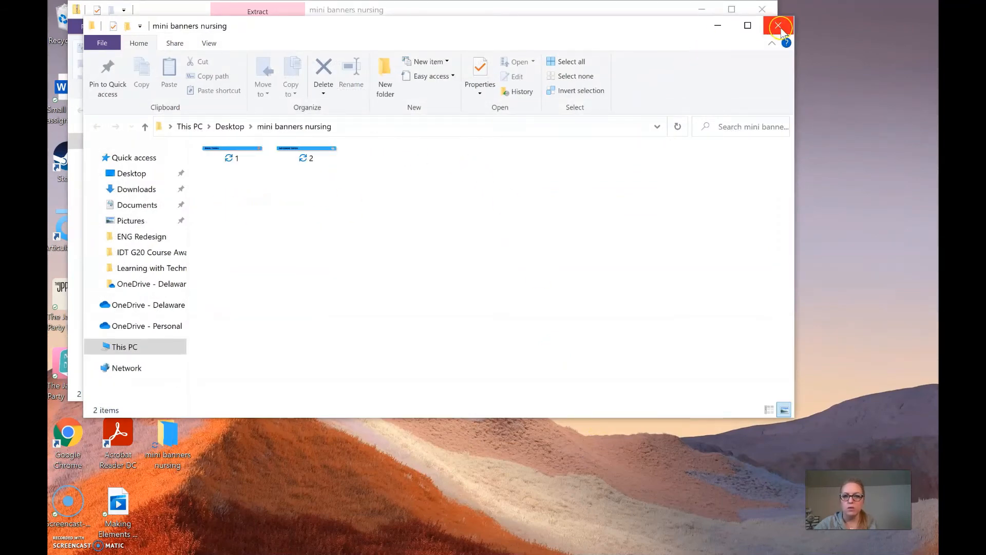
pyautogui.click(779, 25)
pyautogui.click(762, 8)
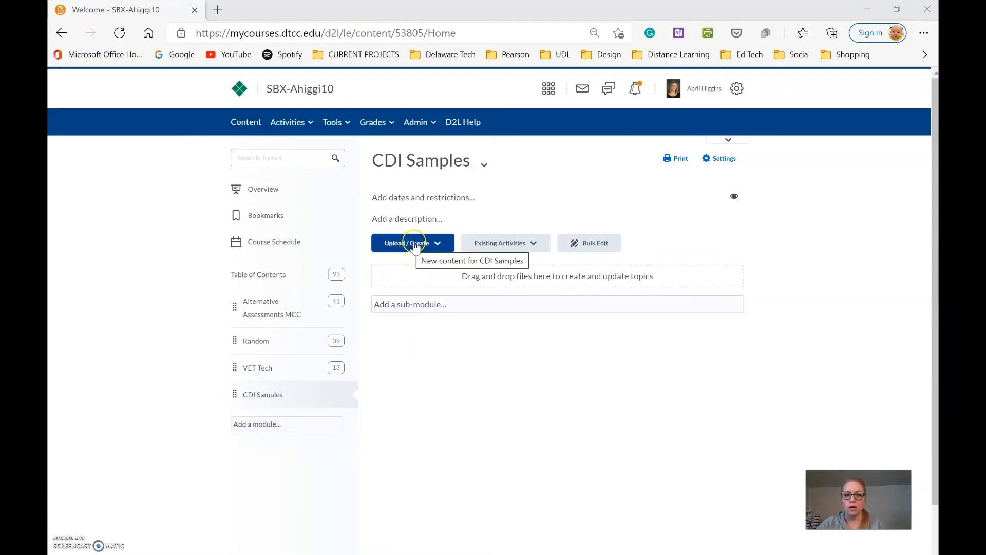
# - In D2L, create a file in the CDI Samples module from the shared HTML Templates v.4 content template 03_Basic_Page.html
pyautogui.click(441, 246)
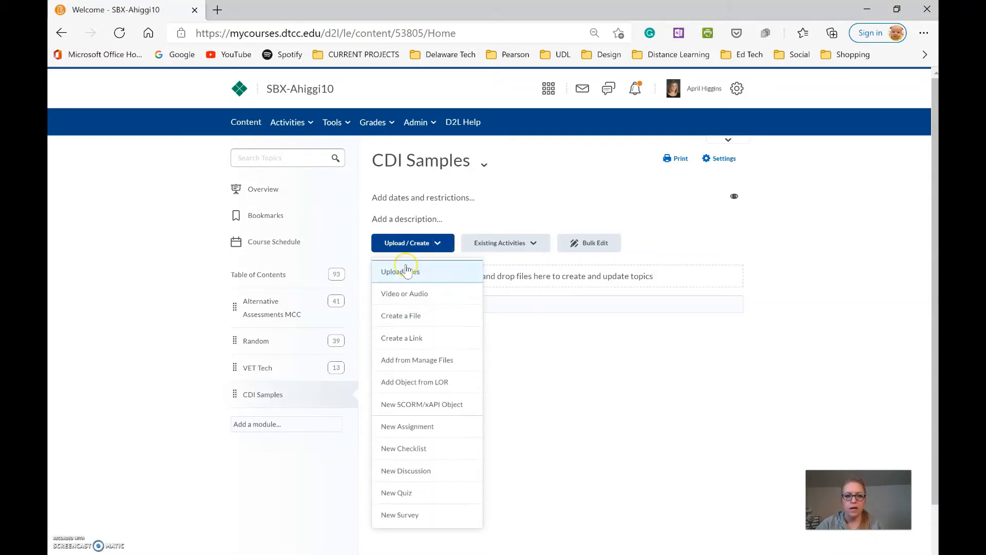
pyautogui.click(392, 319)
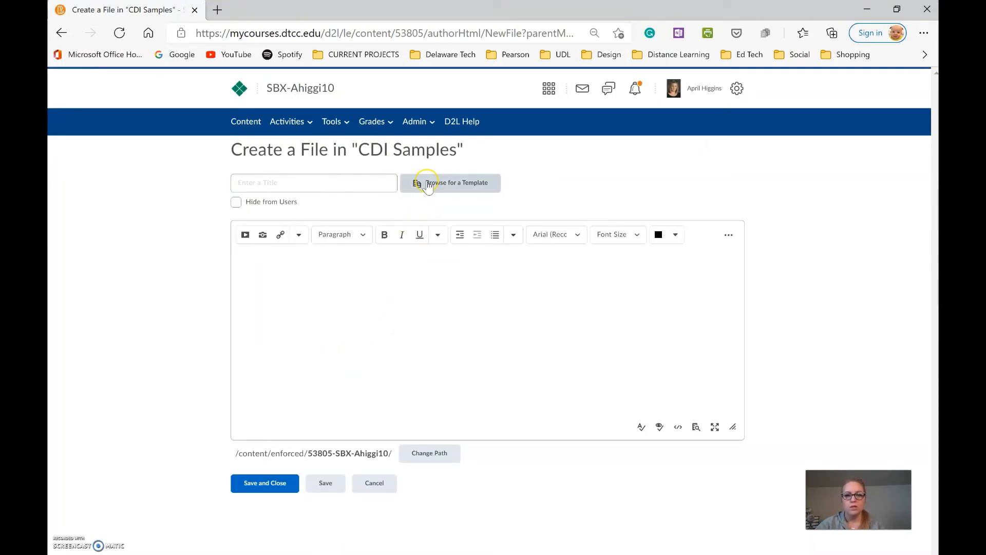
pyautogui.click(471, 189)
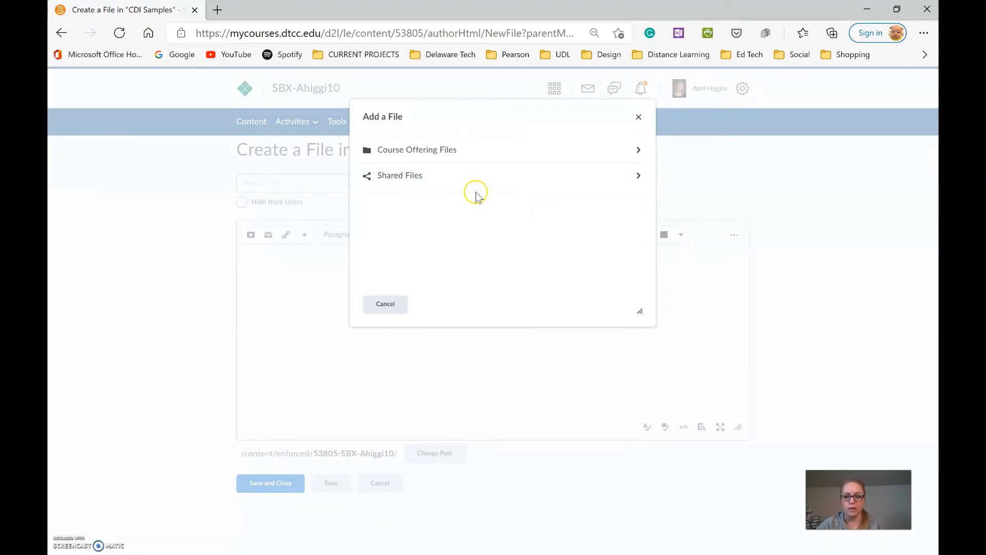
pyautogui.click(405, 176)
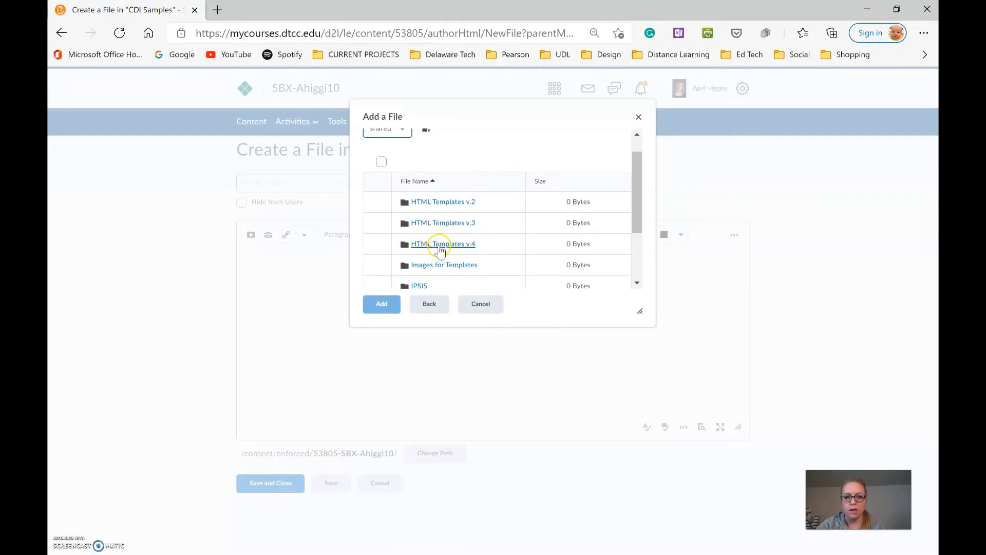
pyautogui.click(440, 246)
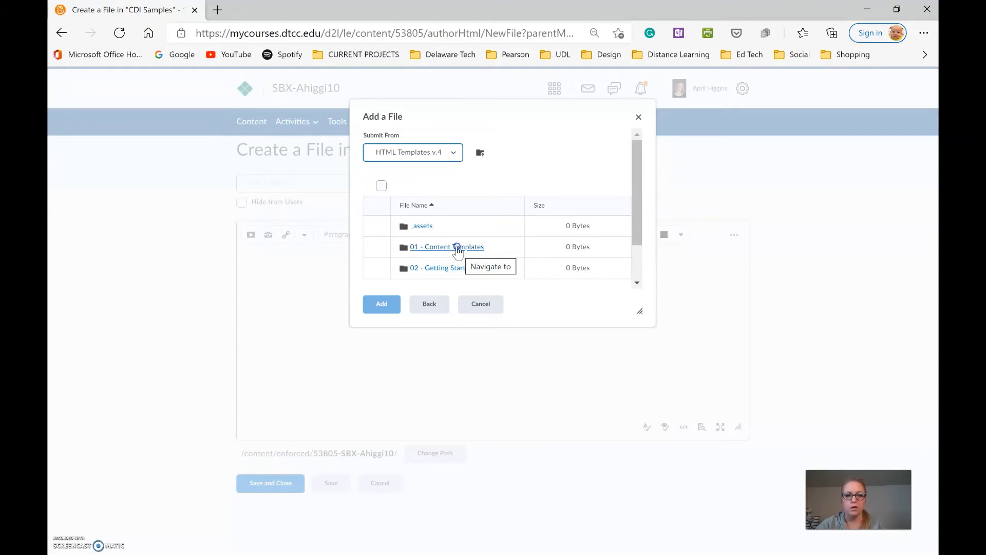
pyautogui.click(457, 249)
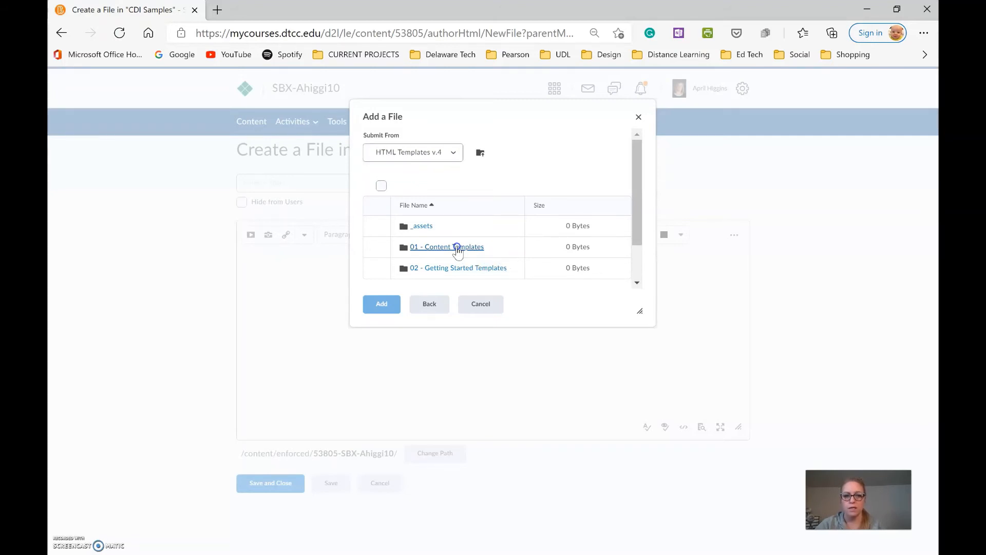
pyautogui.scroll(-1, 523, 262)
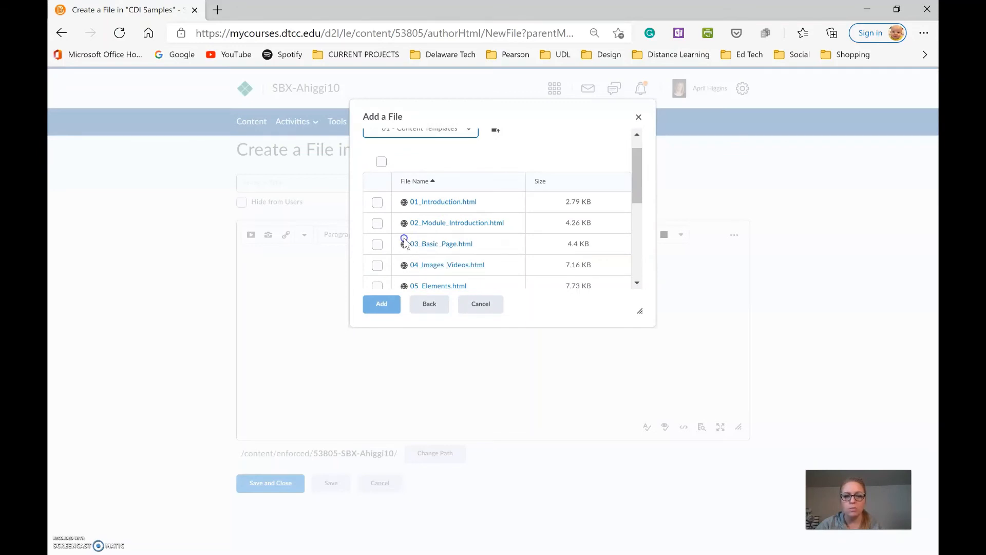
pyautogui.click(377, 244)
pyautogui.click(383, 306)
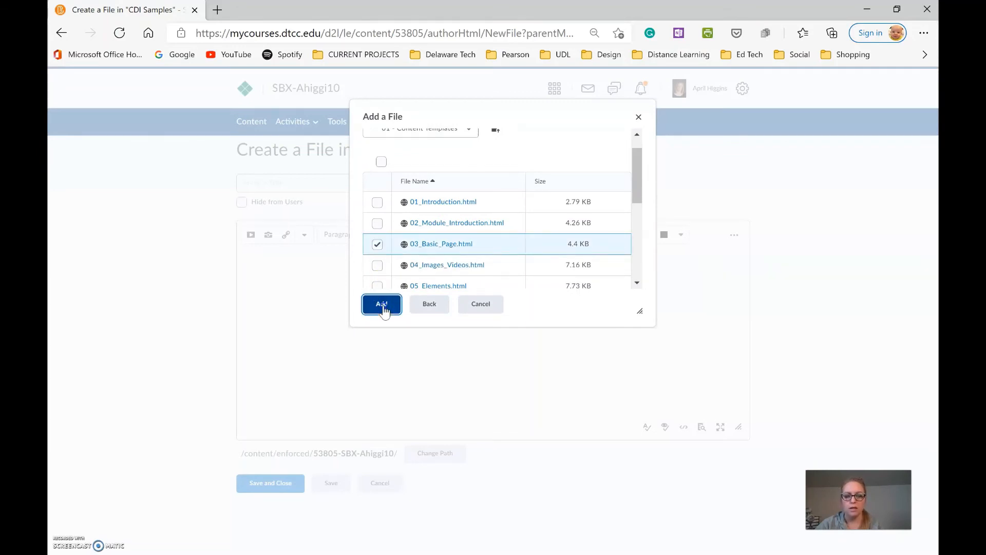
# - Title the new page "Nursing Terminology", then save and close it
pyautogui.click(293, 184)
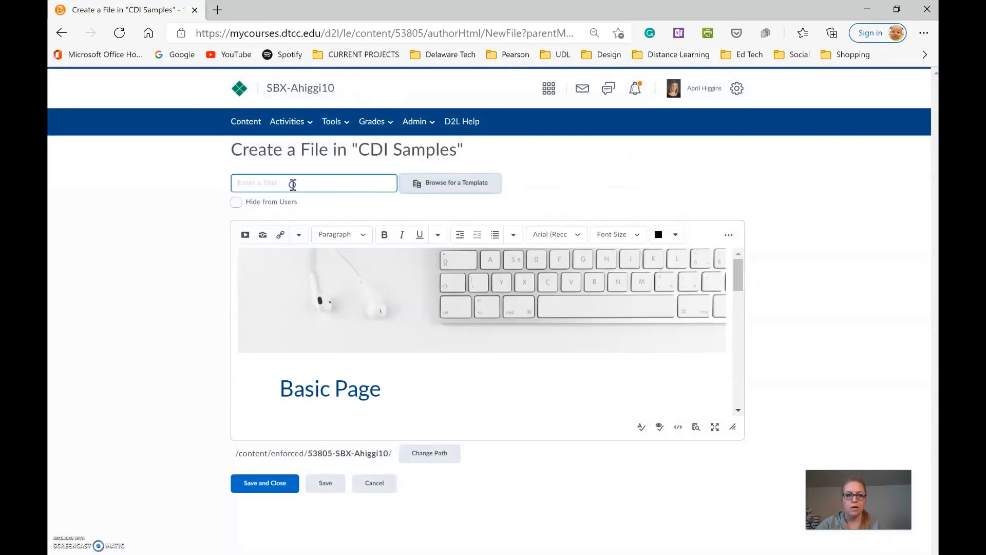
pyautogui.write('Nursing Termin')
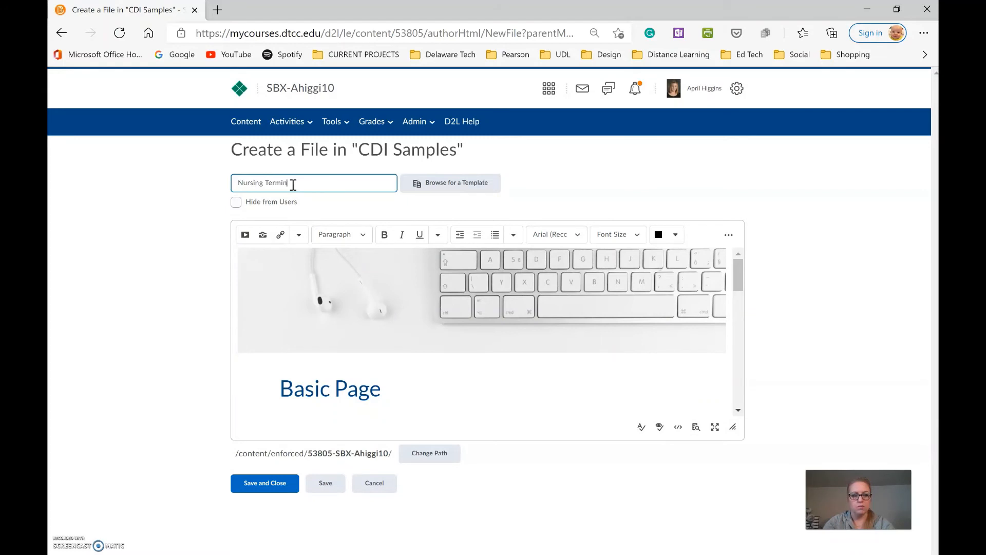
pyautogui.write('ology')
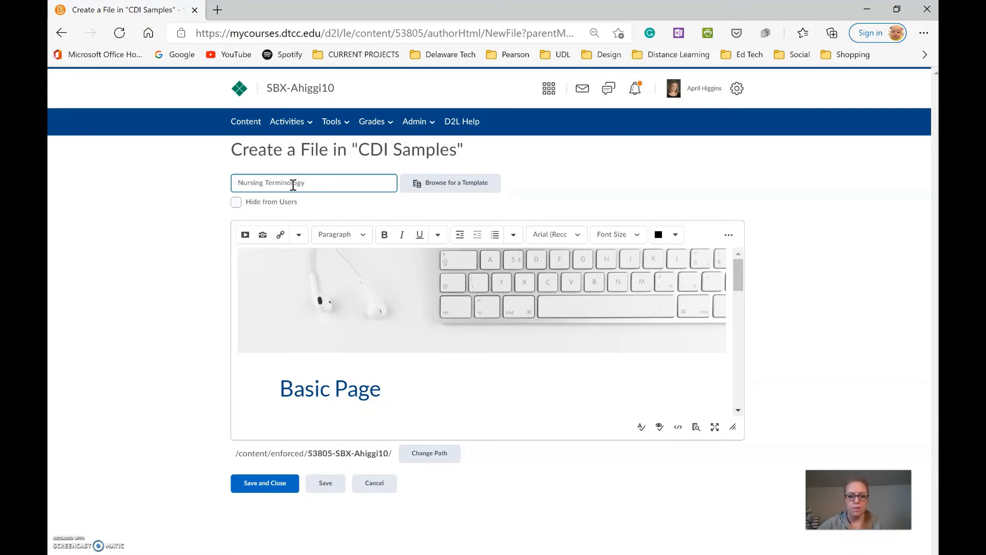
pyautogui.click(262, 488)
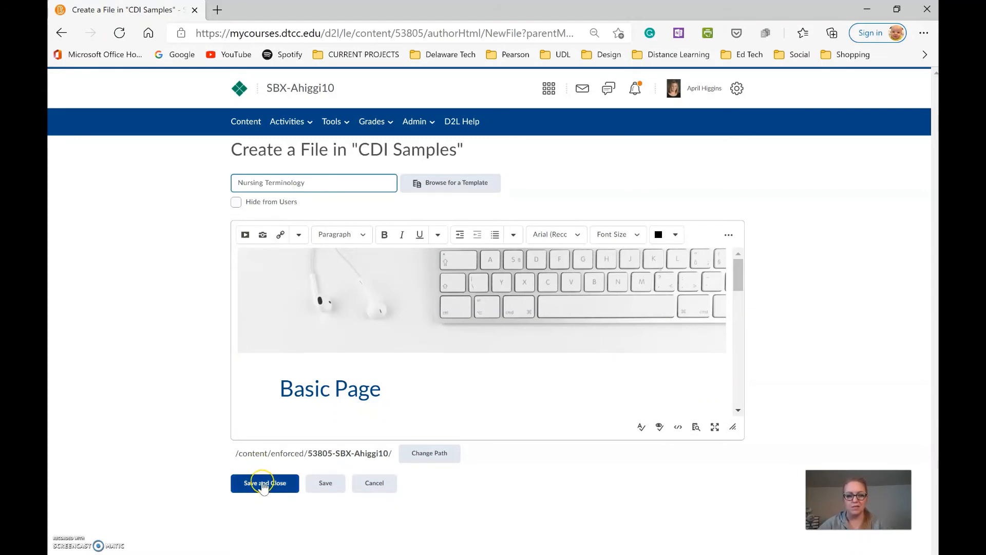
pyautogui.click(262, 488)
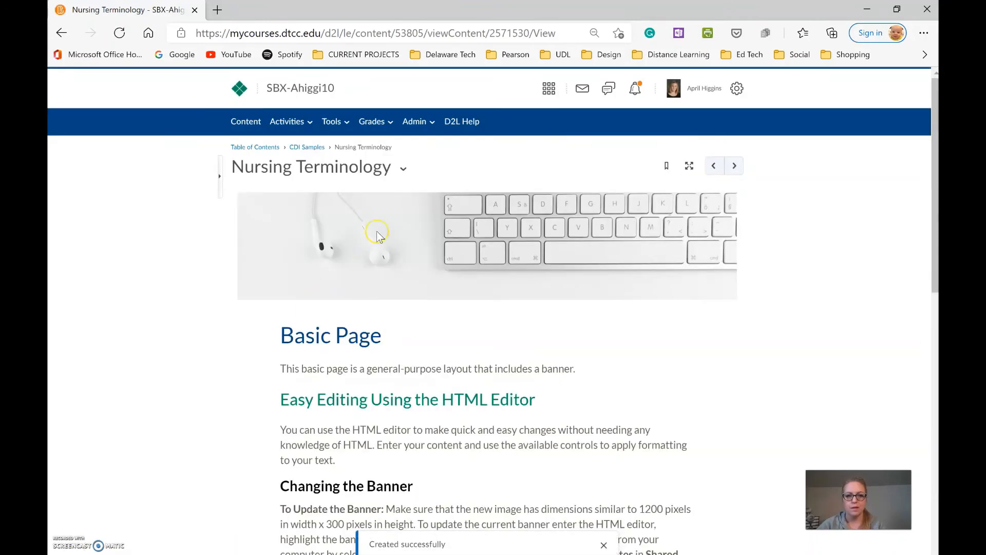
# - Open the Nursing Terminology page for HTML editing and delete the template's keyboard banner image
pyautogui.click(404, 168)
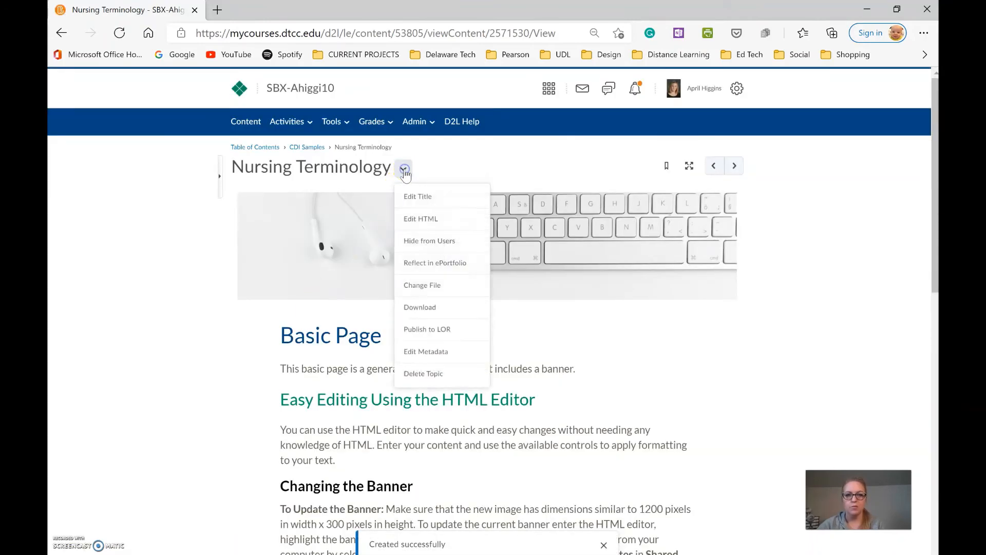
pyautogui.click(420, 218)
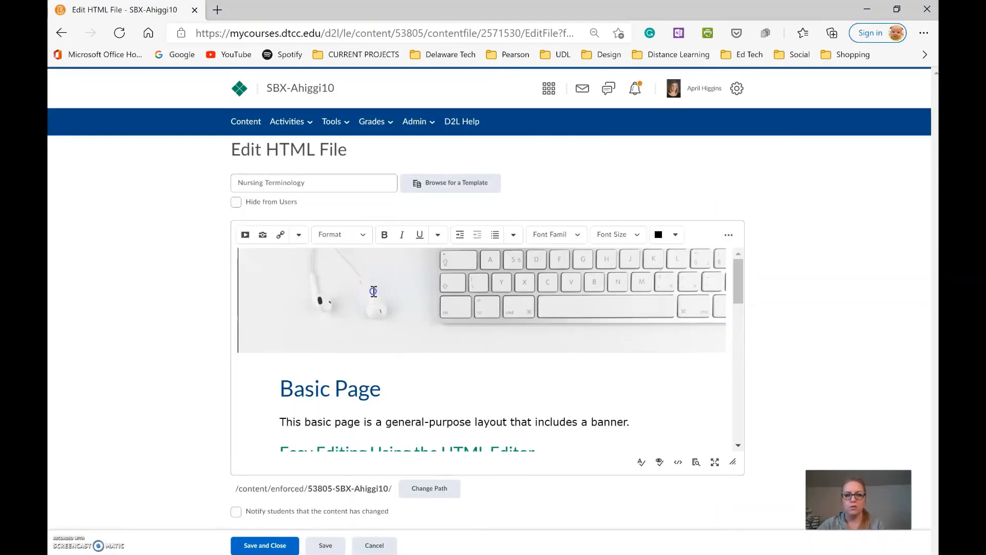
pyautogui.click(374, 291)
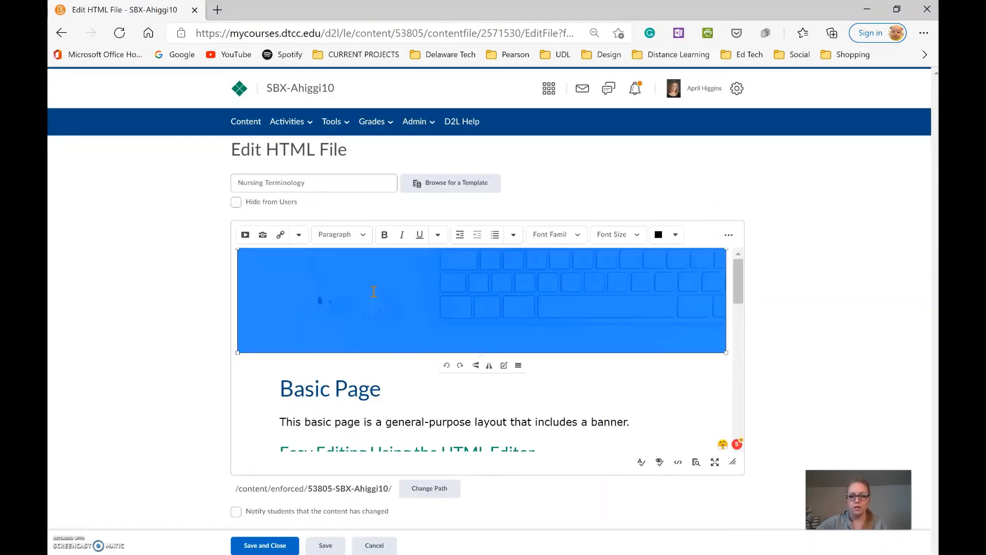
pyautogui.press('Delete')
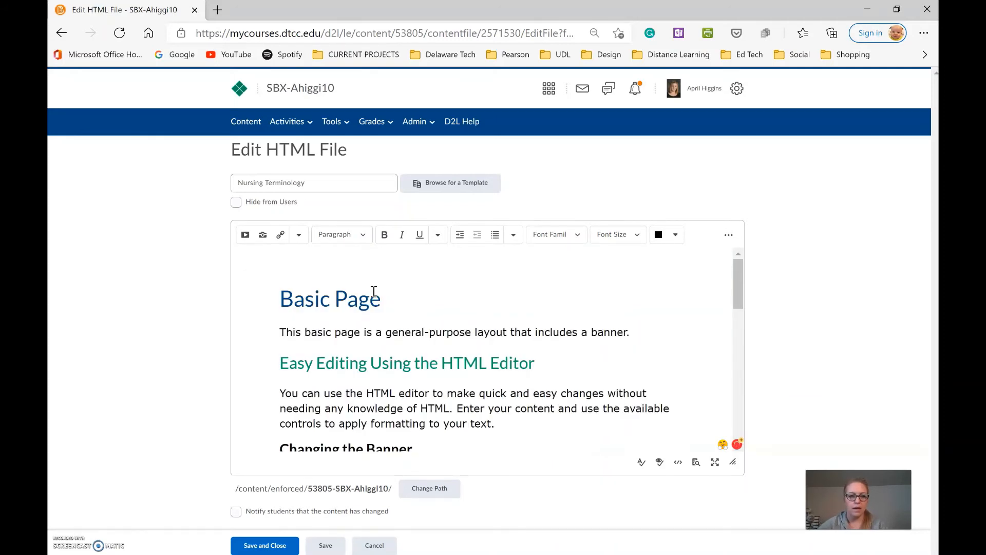
# - Insert the Nursing Terminology PNG from the desktop as the page banner with alternative text "Nursing Terminology", and save the page
pyautogui.click(265, 237)
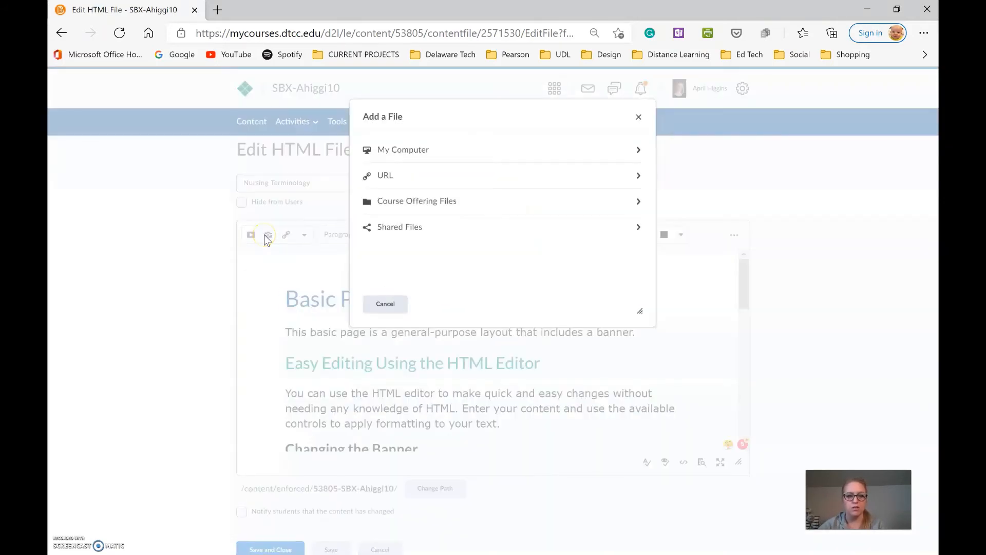
pyautogui.click(439, 154)
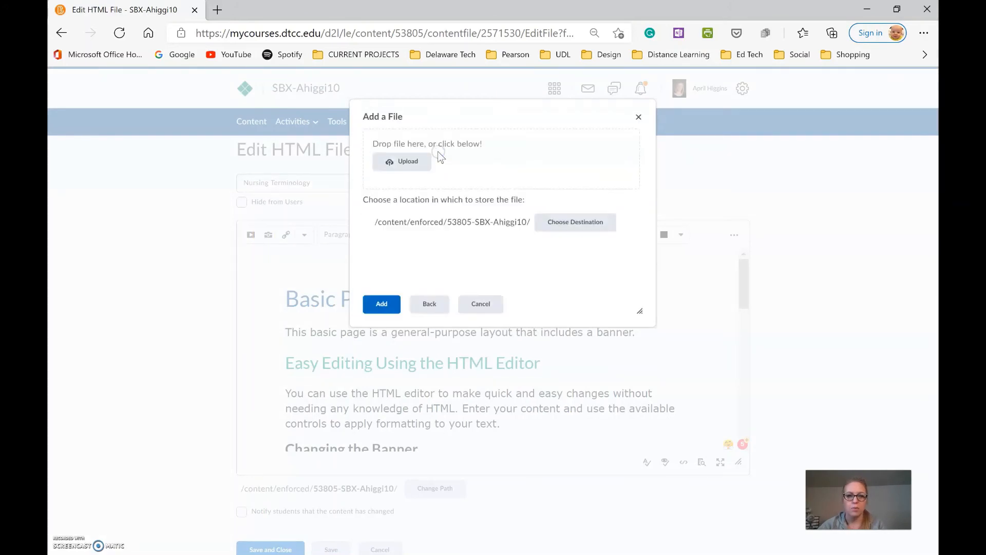
pyautogui.click(412, 159)
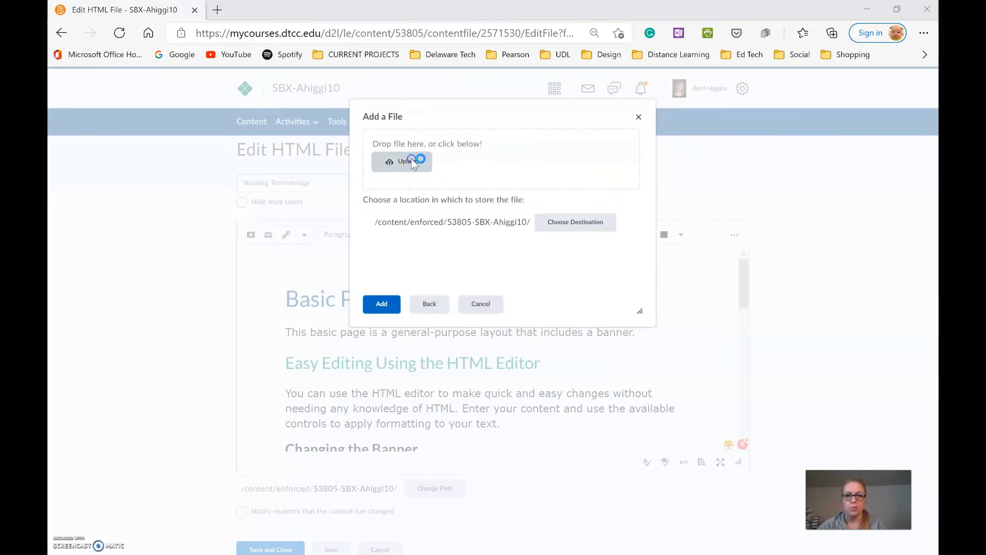
pyautogui.scroll(-5, 379, 211)
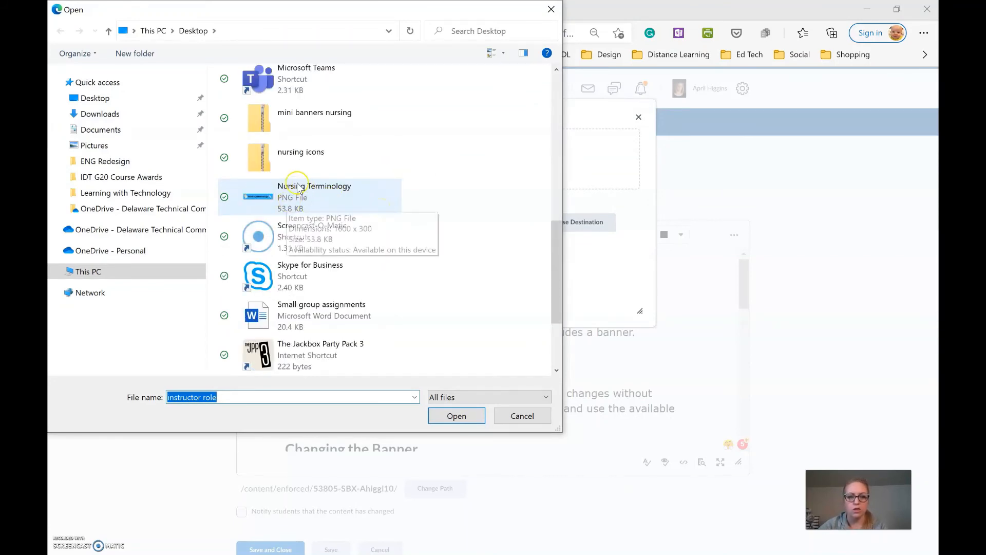
pyautogui.click(296, 188)
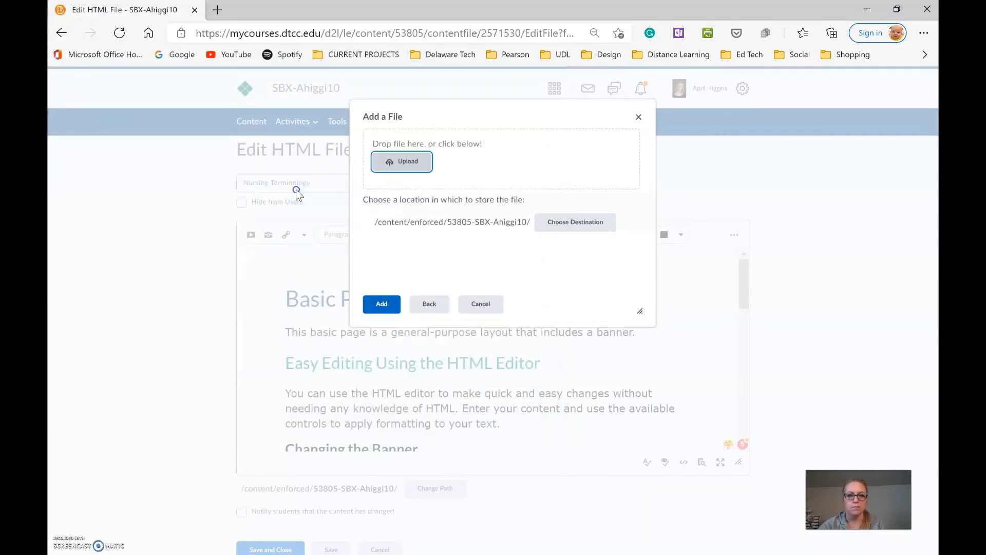
pyautogui.click(379, 296)
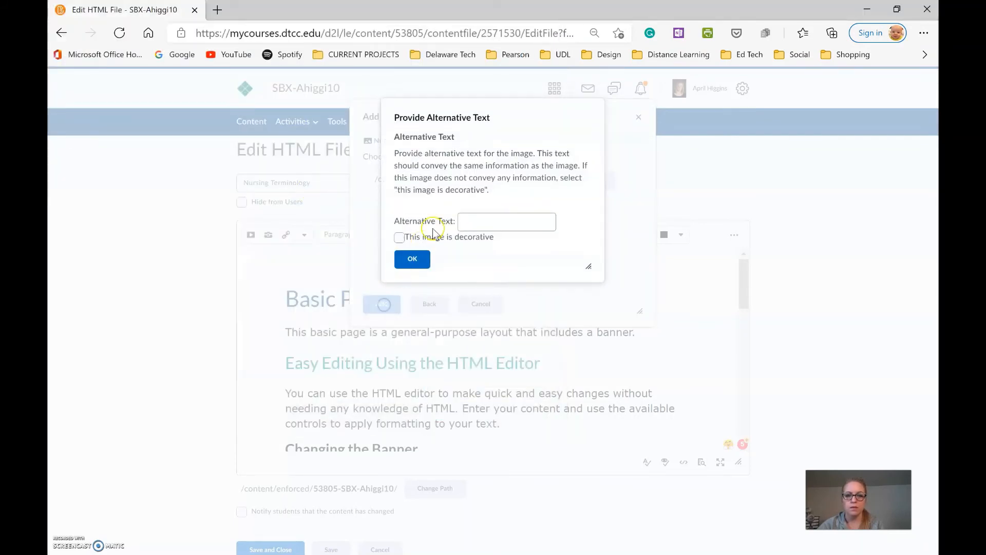
pyautogui.click(468, 221)
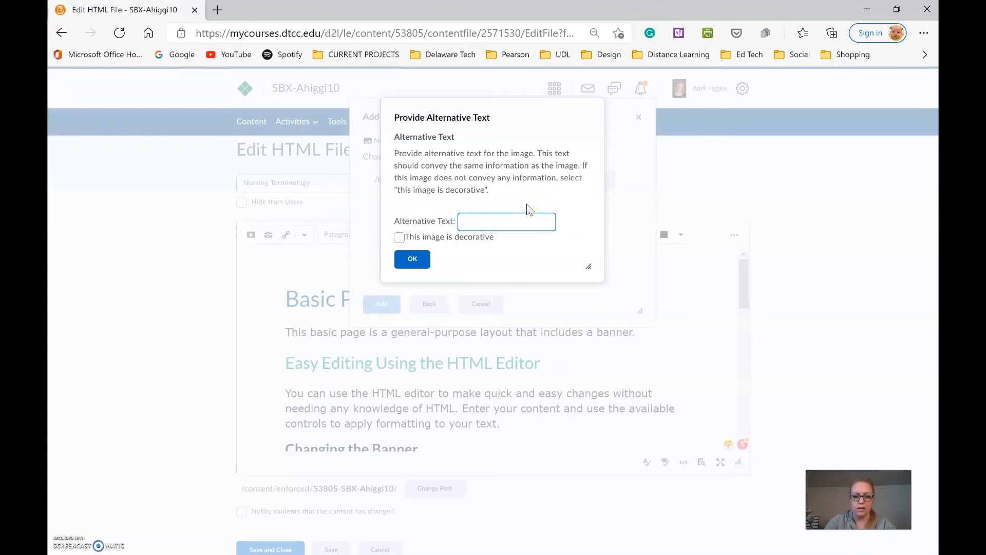
pyautogui.write('Nursing Terminology')
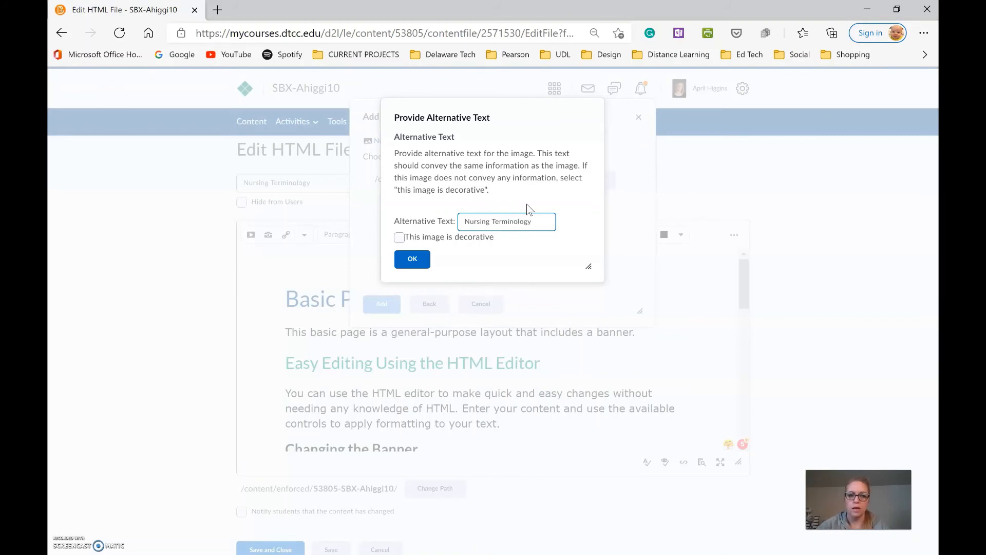
pyautogui.click(411, 259)
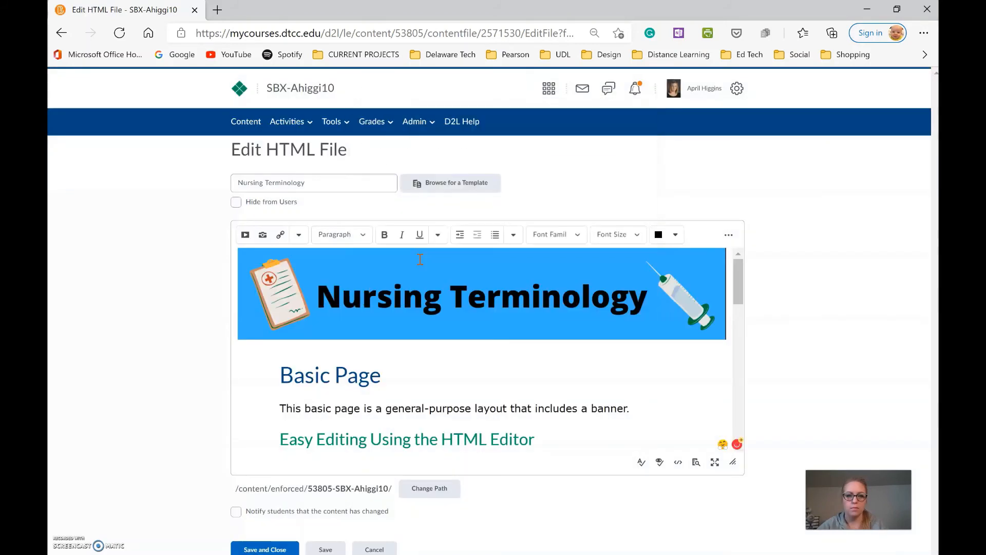
pyautogui.click(328, 549)
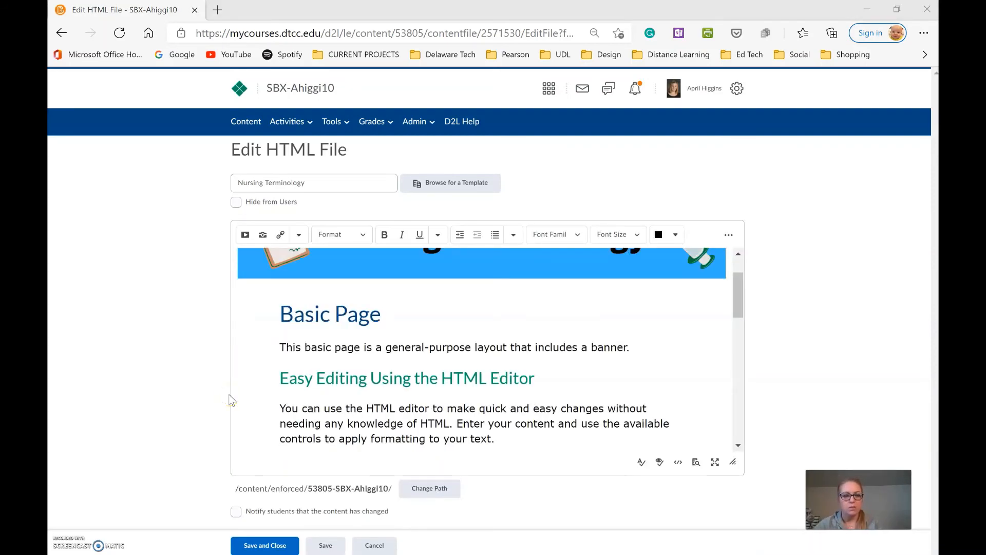
# - Replace the "Easy Editing Using the HTML Editor" heading with image 1 from "mini banners nursing", alternative text "Basic Terminology", stored as a new file
pyautogui.click(281, 377)
pyautogui.moveTo(282, 377); pyautogui.dragTo(541, 387)
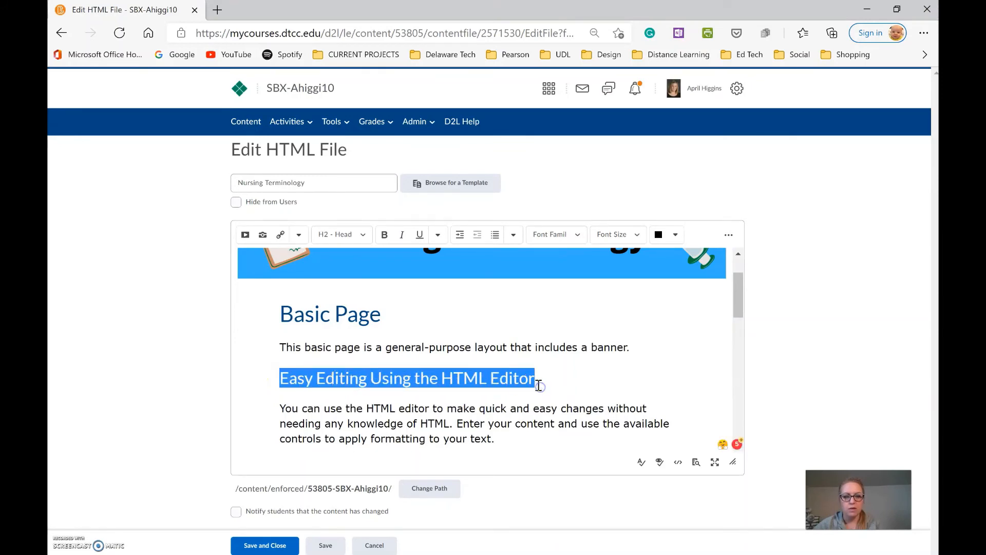
pyautogui.click(263, 235)
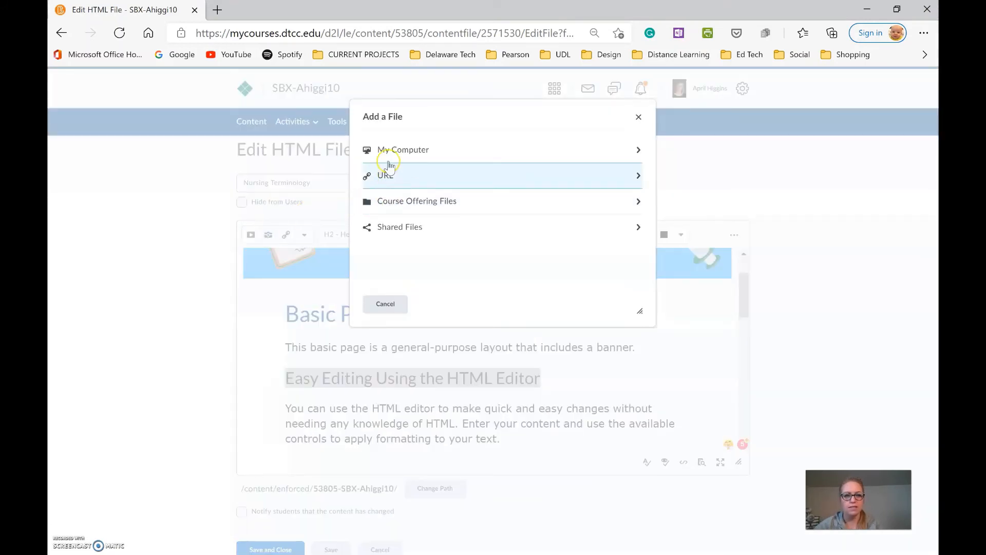
pyautogui.click(391, 150)
pyautogui.click(393, 160)
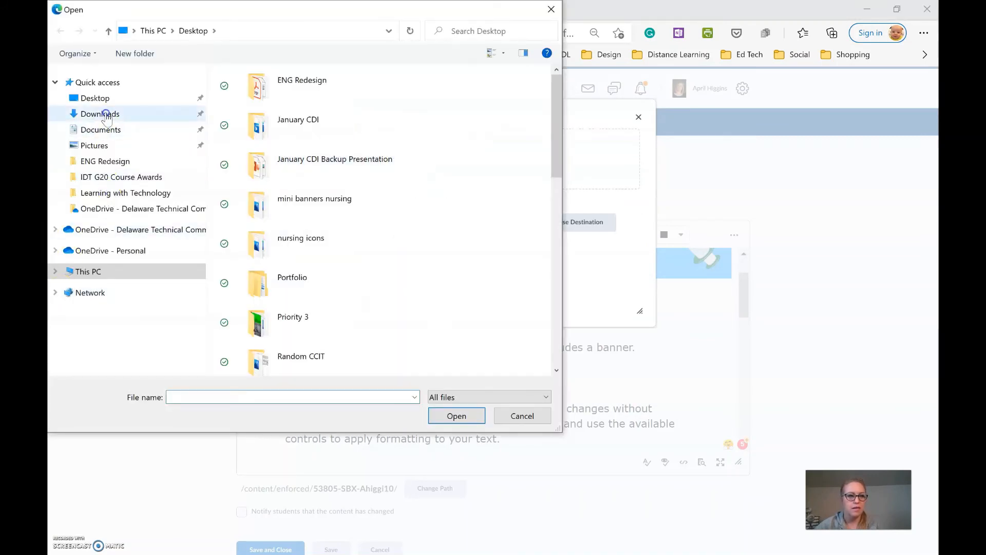
pyautogui.doubleClick(310, 204)
pyautogui.doubleClick(255, 128)
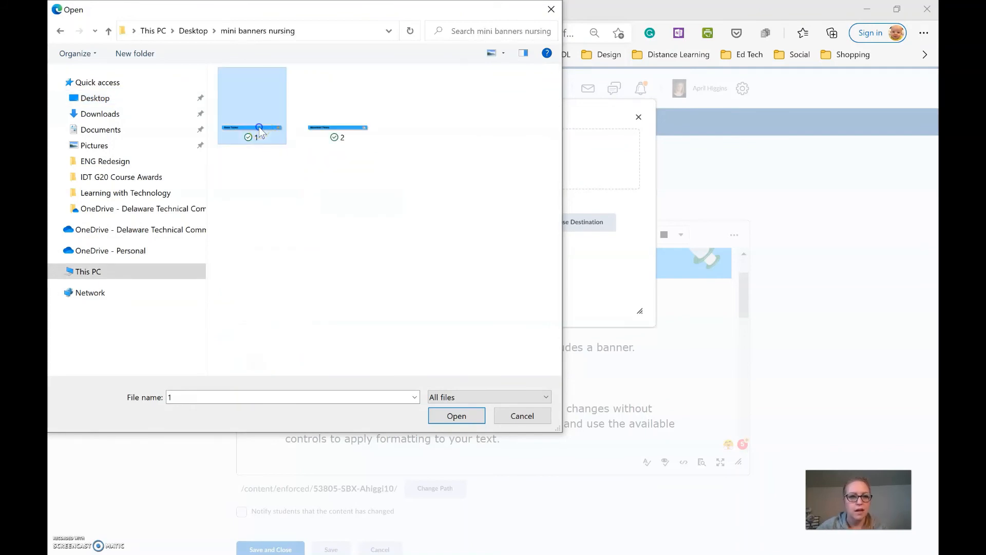
pyautogui.click(382, 304)
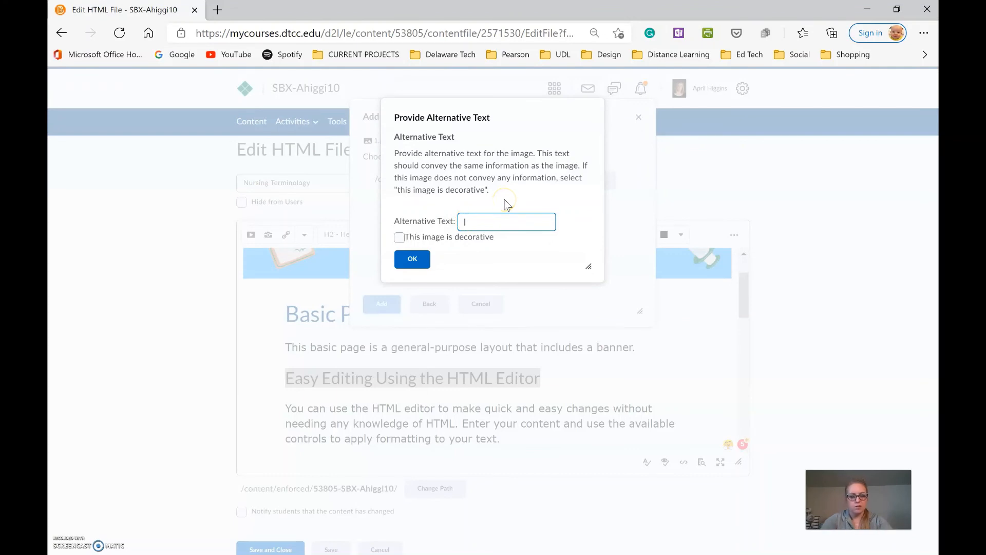
pyautogui.write('Basic Terminolo')
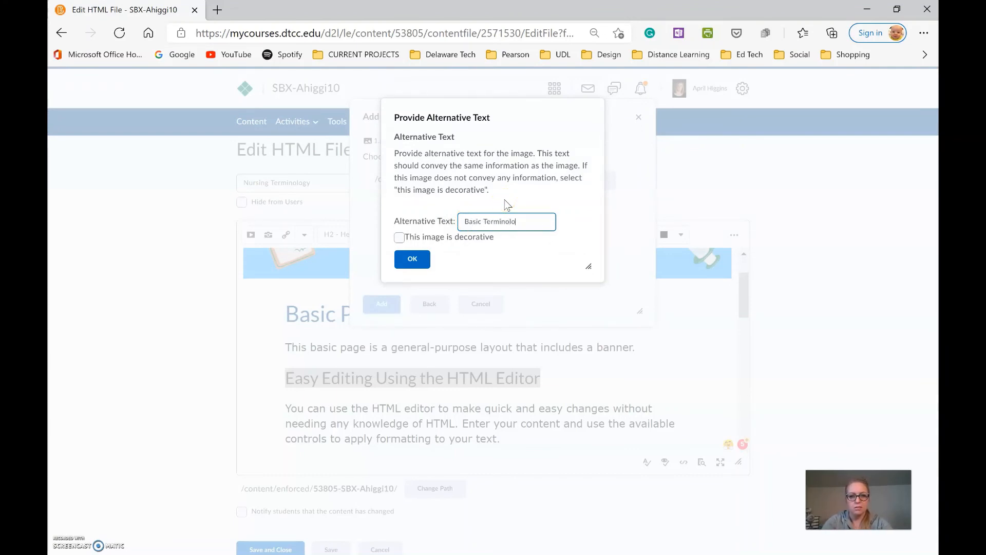
pyautogui.write('gy')
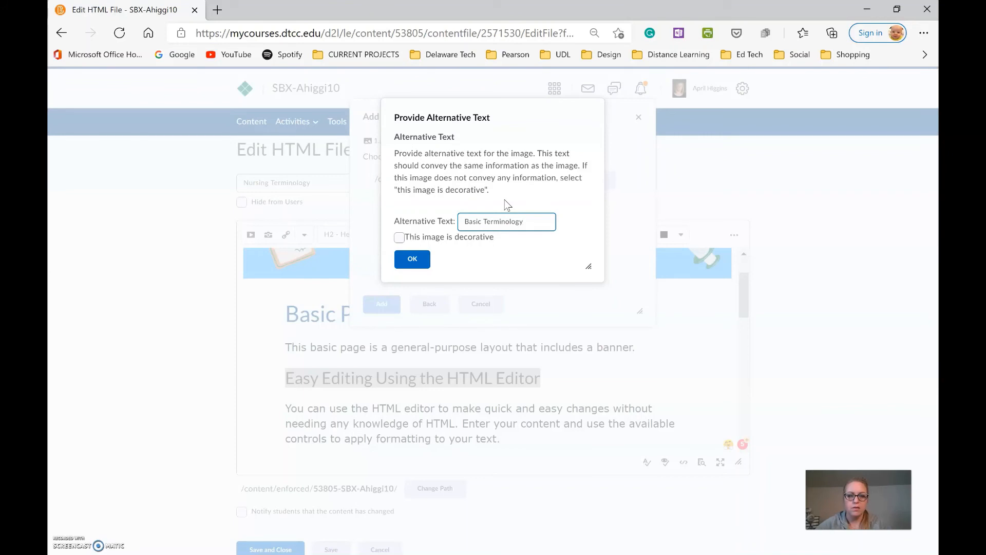
pyautogui.click(414, 261)
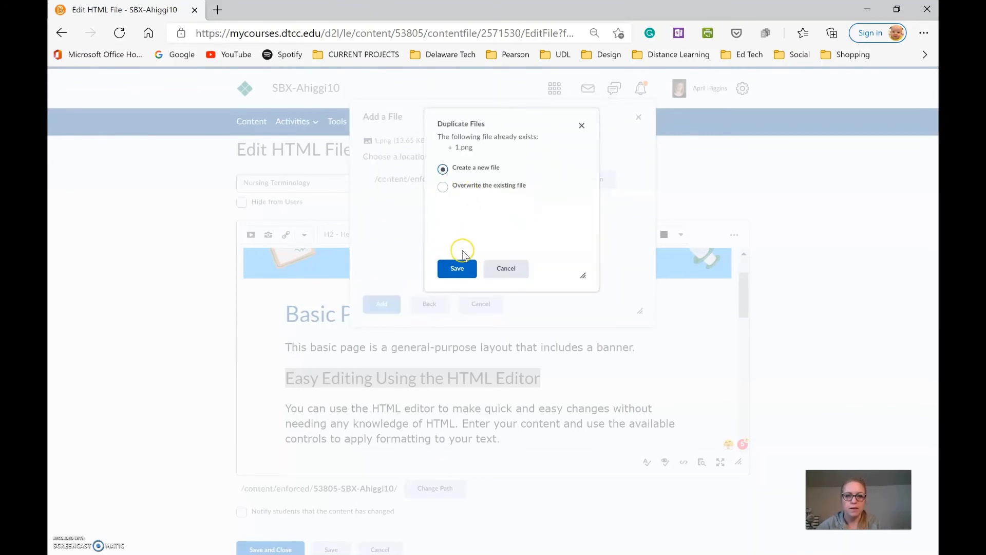
pyautogui.click(457, 265)
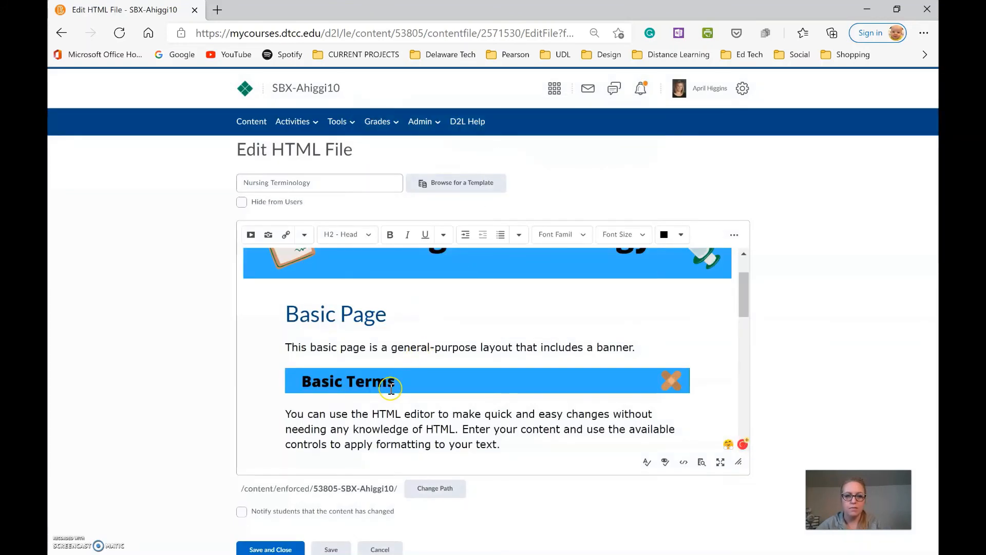
# - Start a new line after the paragraph under the Basic Terms banner and upload image 2, the Advanced Terms mini banner, from the computer
pyautogui.scroll(-1, 375, 381)
pyautogui.scroll(-3, 329, 391)
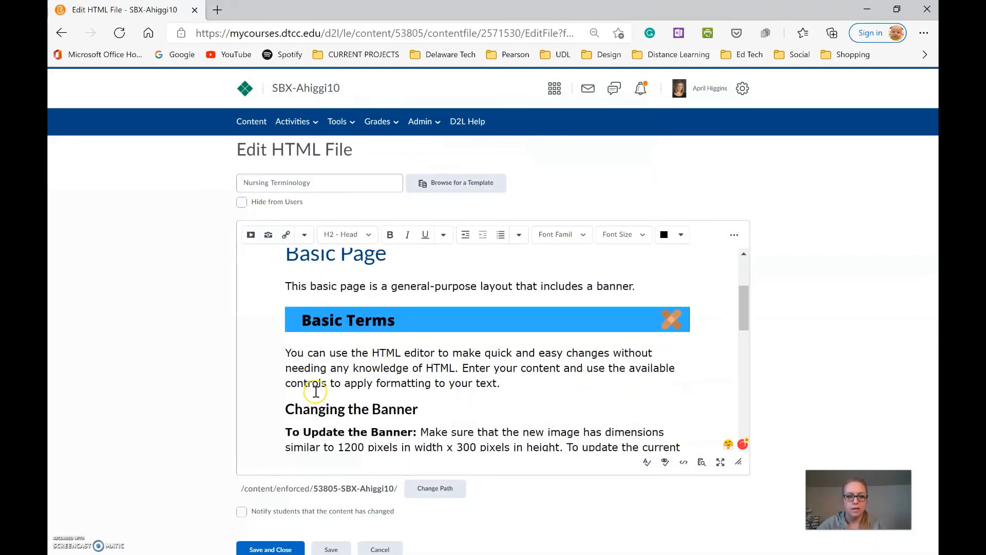
pyautogui.click(526, 328)
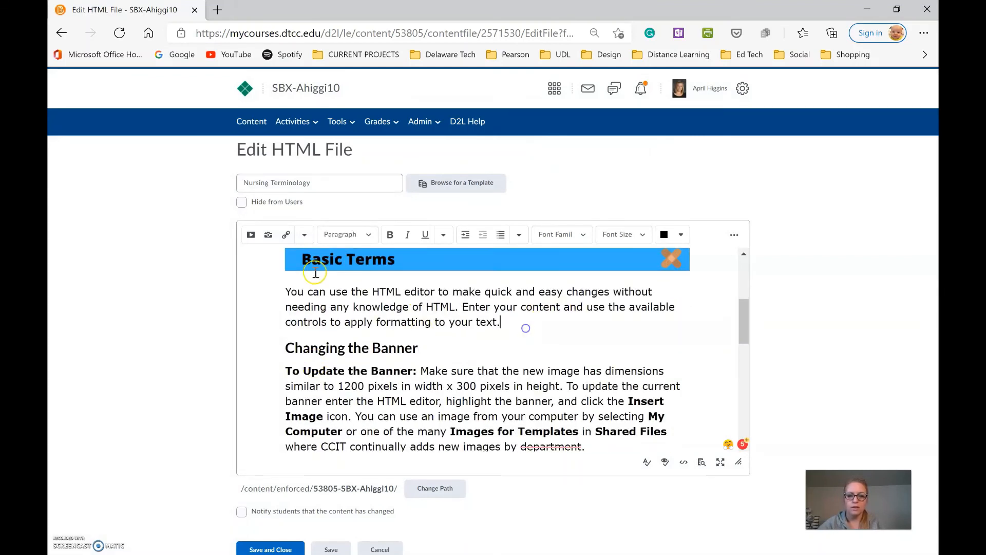
pyautogui.press('Return')
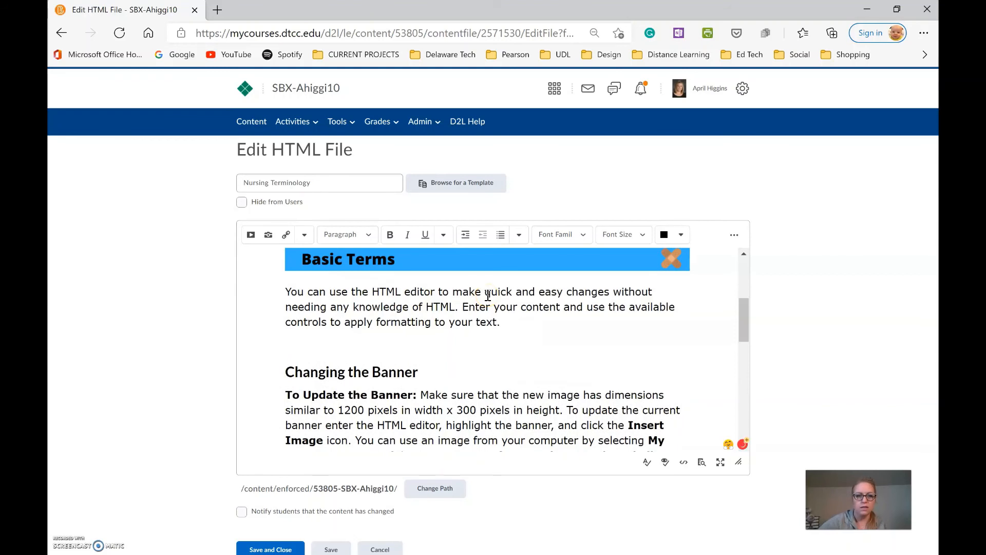
pyautogui.click(268, 235)
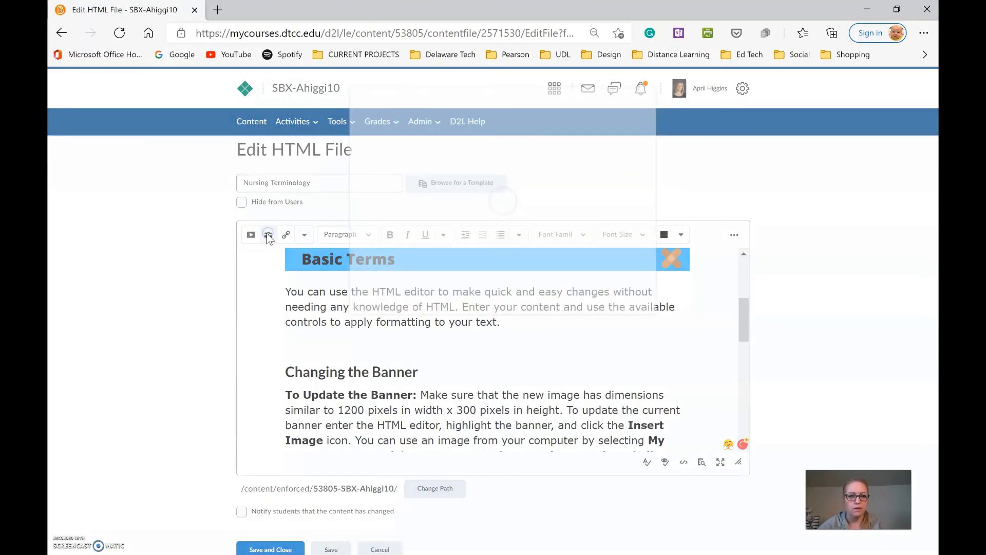
pyautogui.click(414, 149)
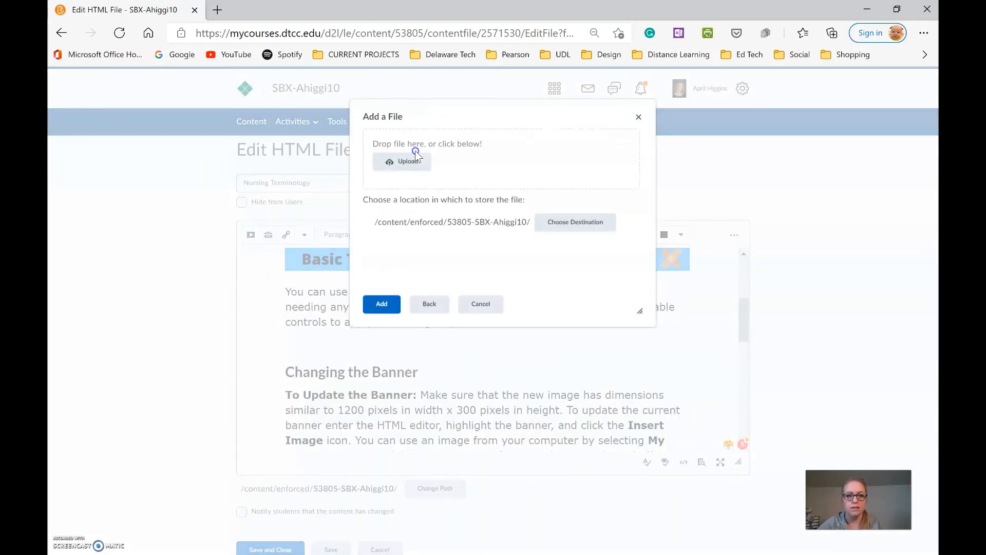
pyautogui.click(402, 164)
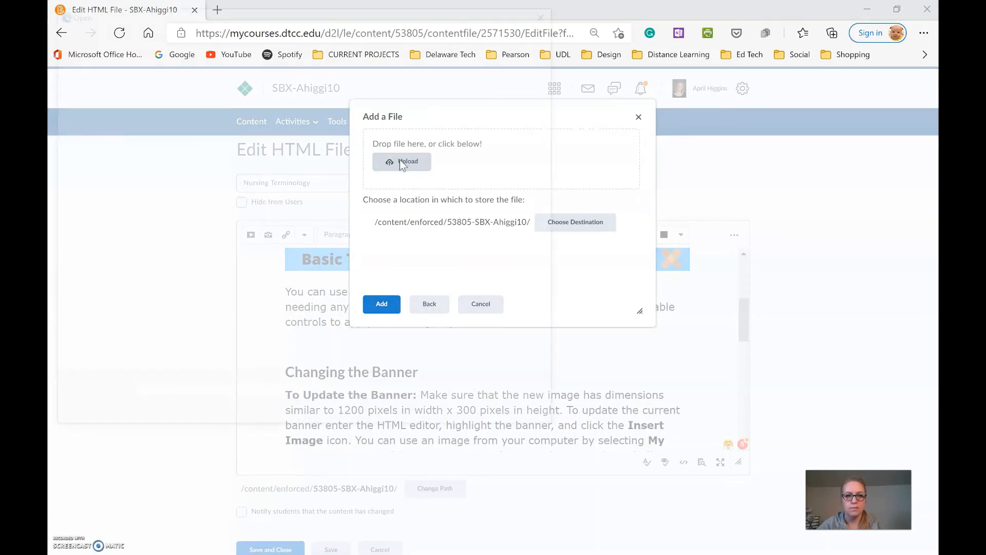
pyautogui.doubleClick(331, 80)
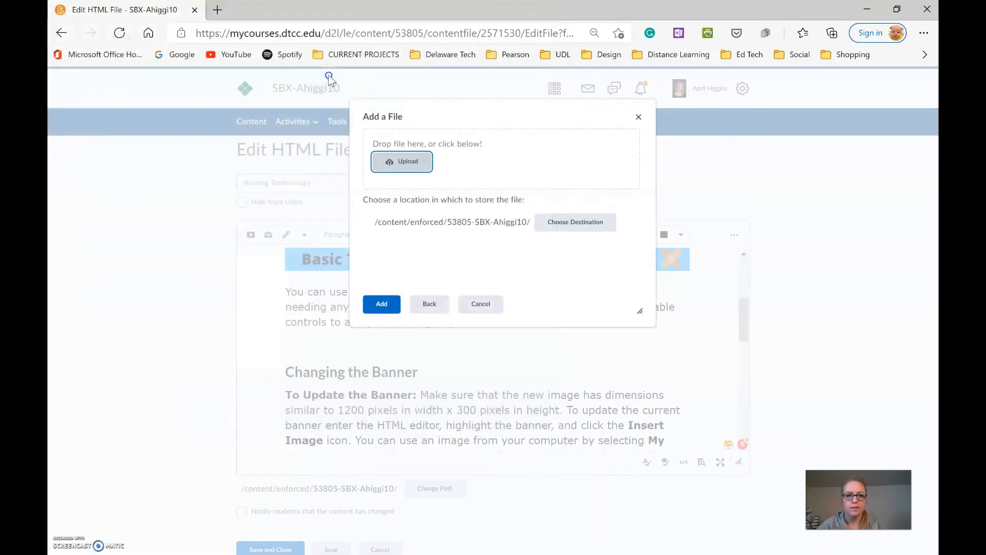
# - Add the Advanced Terms banner with alternative text naming the advanced terms, store it as a new file, and save and close the page
pyautogui.click(381, 303)
pyautogui.click(474, 223)
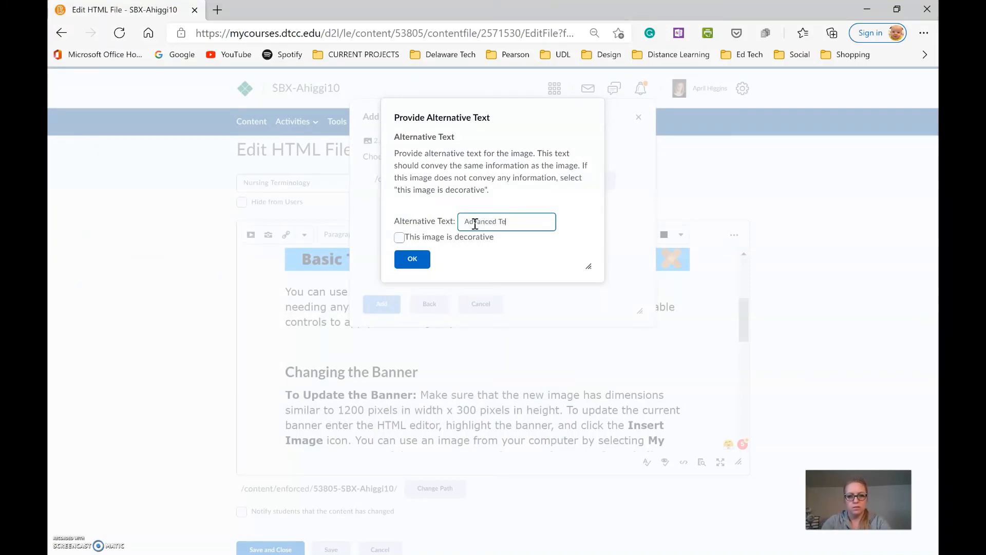
pyautogui.click(407, 260)
pyautogui.click(458, 268)
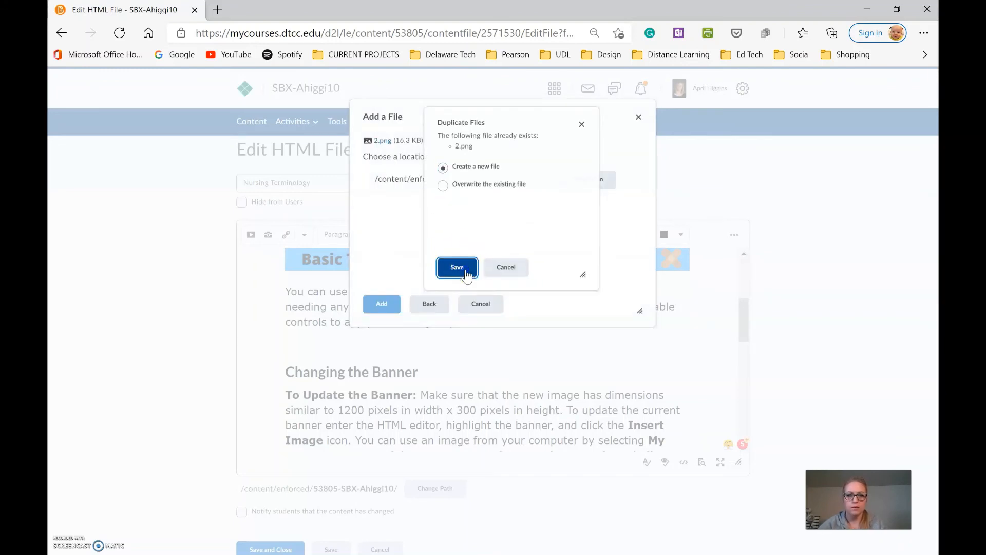
pyautogui.click(345, 548)
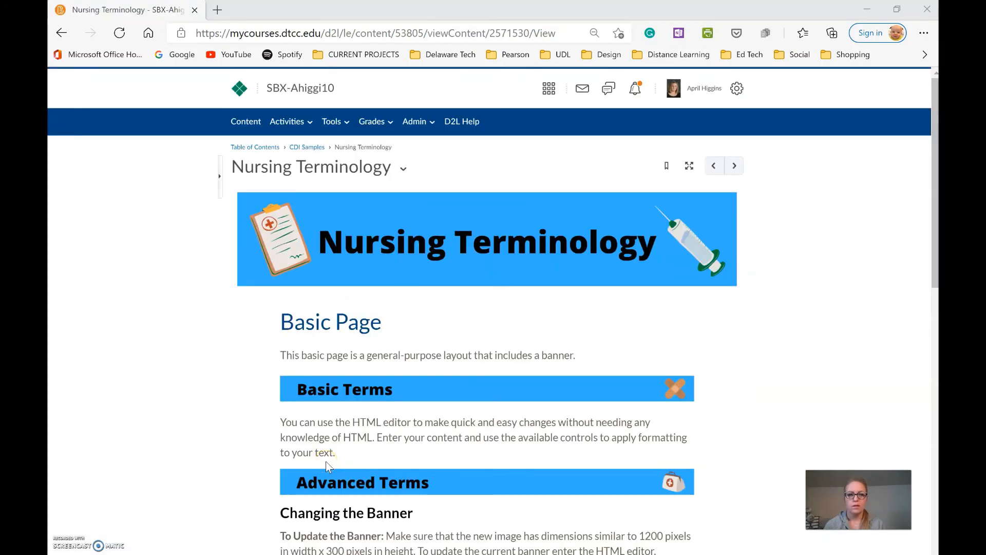
# - Reopen the Nursing Terminology page for HTML editing and add an empty line above the Advanced Terms banner
pyautogui.click(403, 169)
pyautogui.click(459, 218)
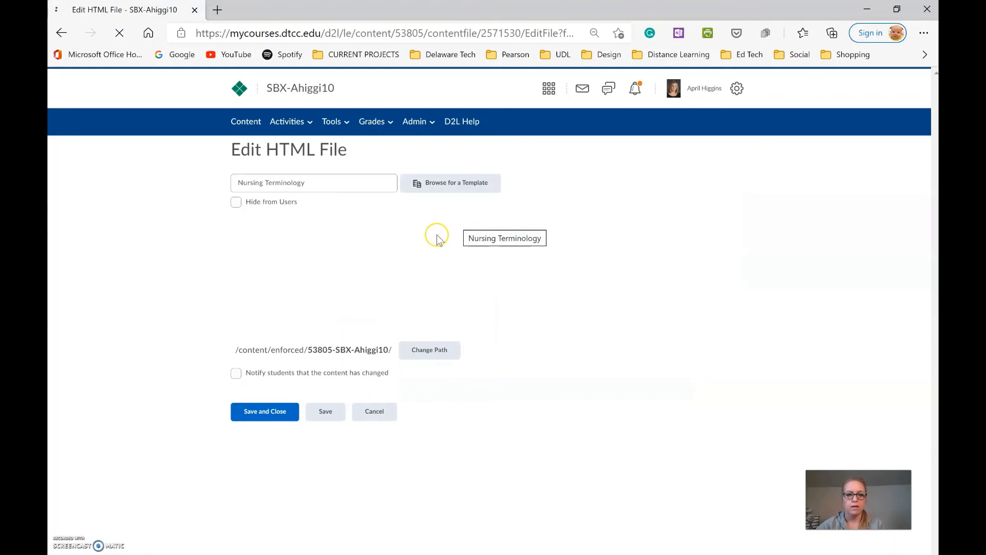
pyautogui.scroll(-2, 345, 380)
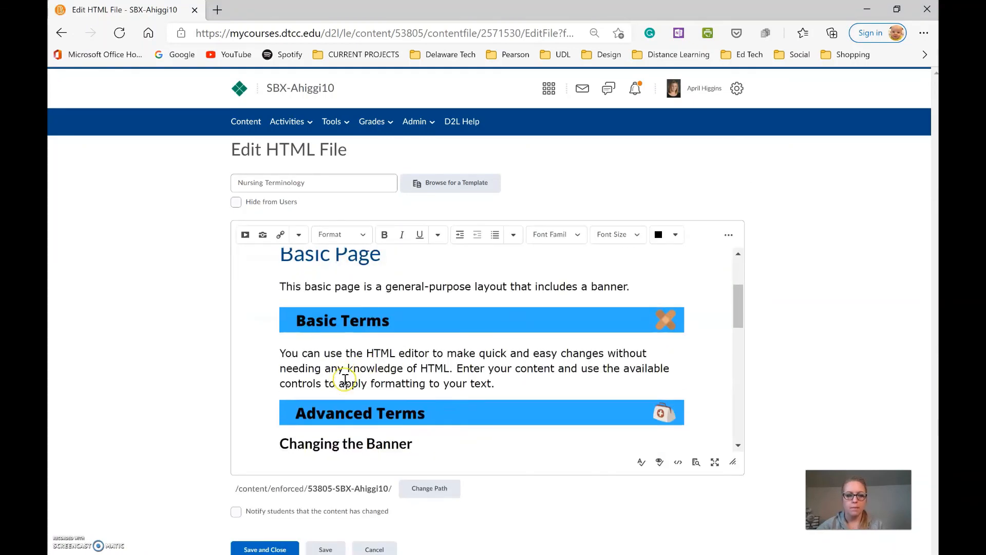
pyautogui.press('Return')
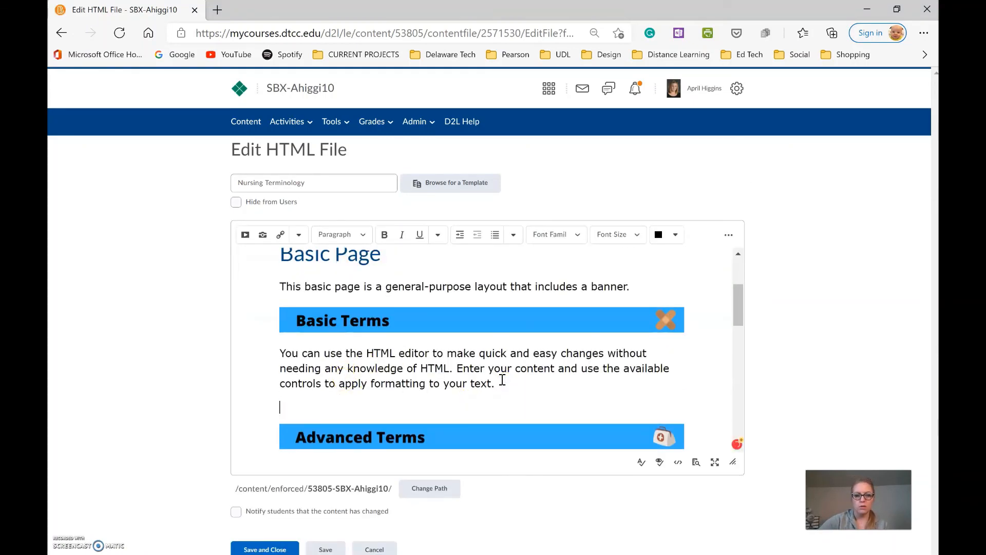
# - Insert syringe image 1 from the "nursing icons" folder on the empty line, marked as decorative and stored as a new file
pyautogui.click(262, 235)
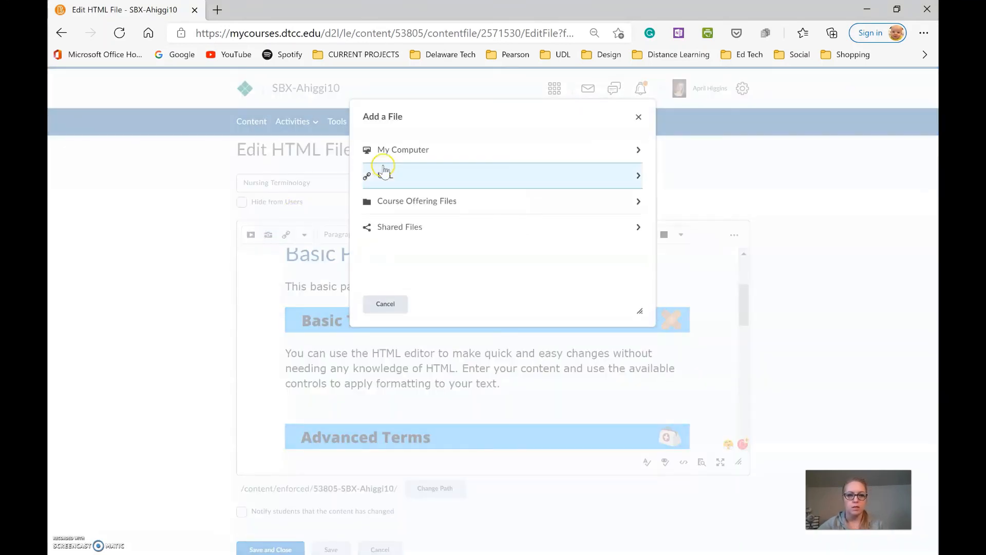
pyautogui.click(386, 150)
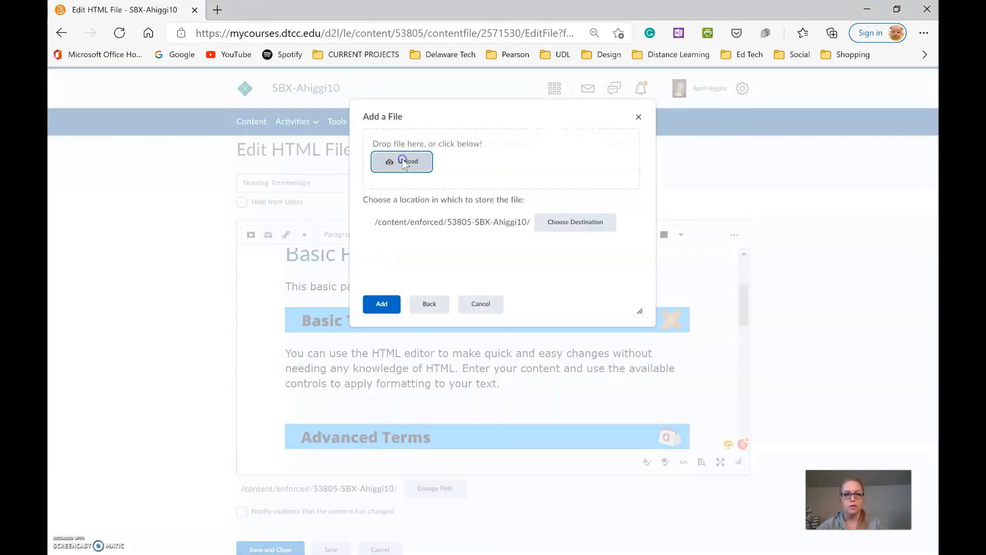
pyautogui.click(403, 163)
pyautogui.click(260, 107)
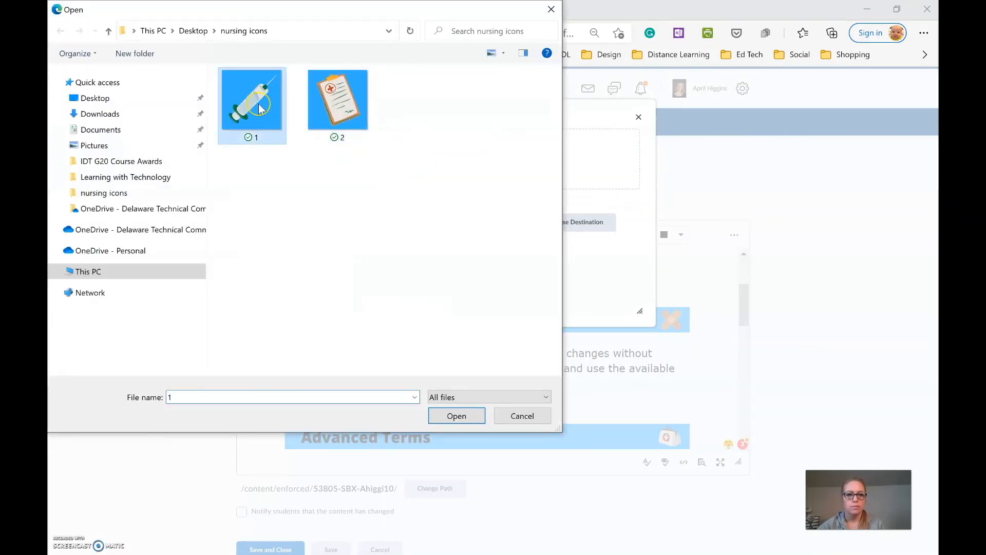
pyautogui.doubleClick(260, 107)
pyautogui.click(382, 304)
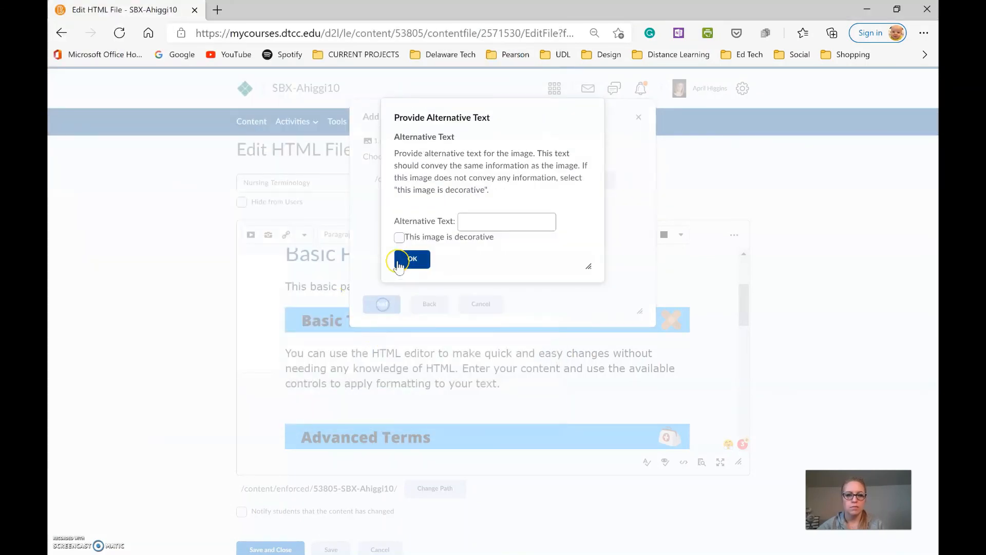
pyautogui.click(399, 239)
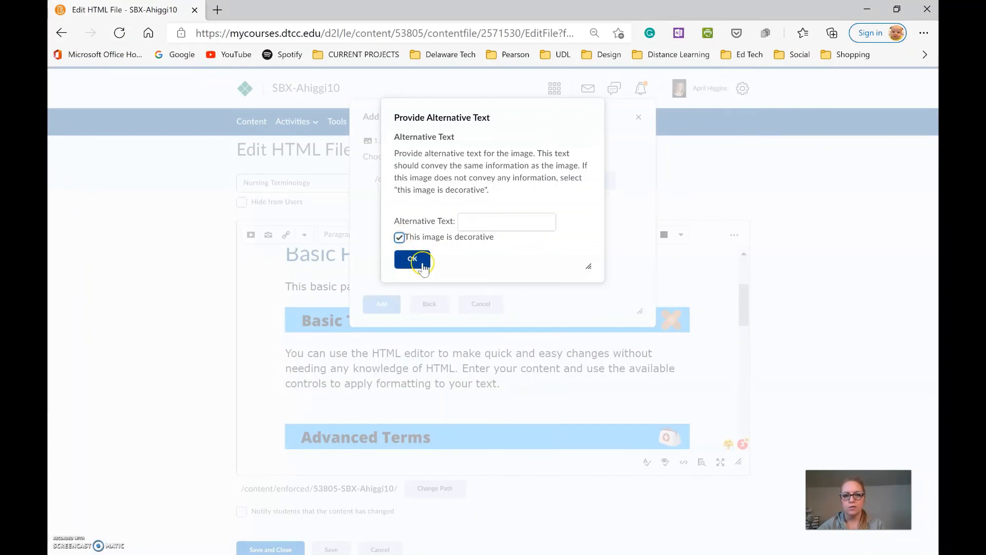
pyautogui.click(411, 260)
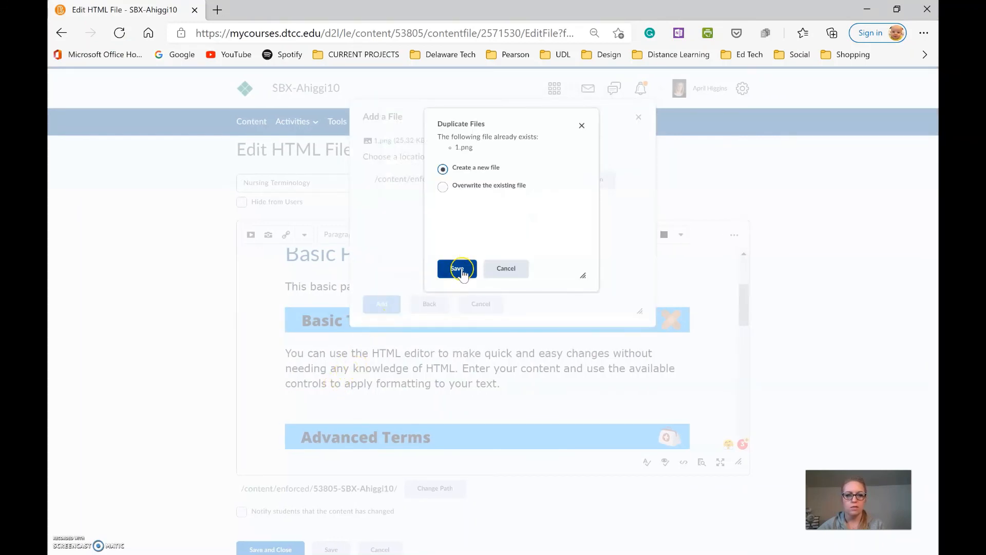
pyautogui.click(454, 269)
# - Shrink the syringe image to a small square icon beneath the Basic Terms paragraph
pyautogui.scroll(-5, 404, 295)
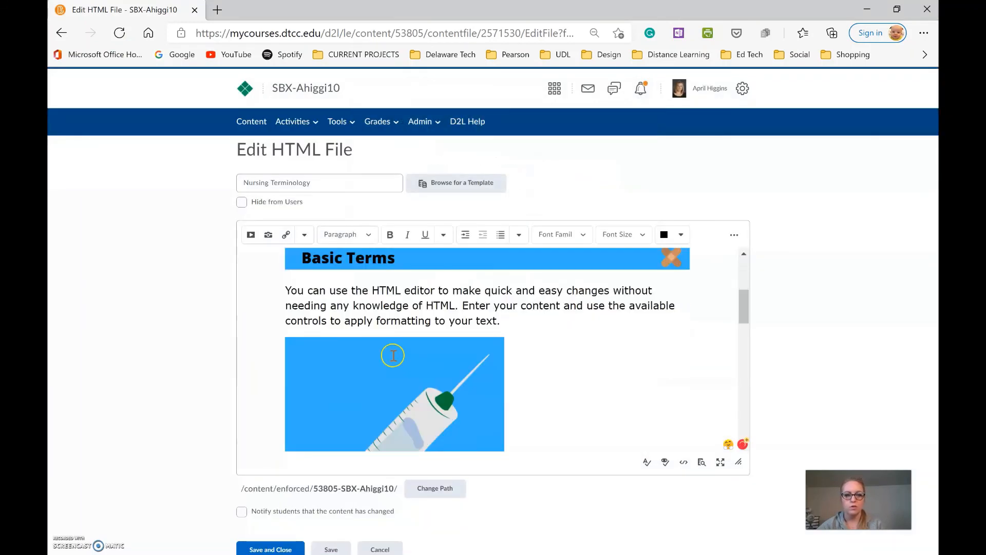
pyautogui.click(455, 356)
pyautogui.moveTo(504, 406); pyautogui.dragTo(405, 358)
pyautogui.moveTo(403, 396); pyautogui.dragTo(334, 327)
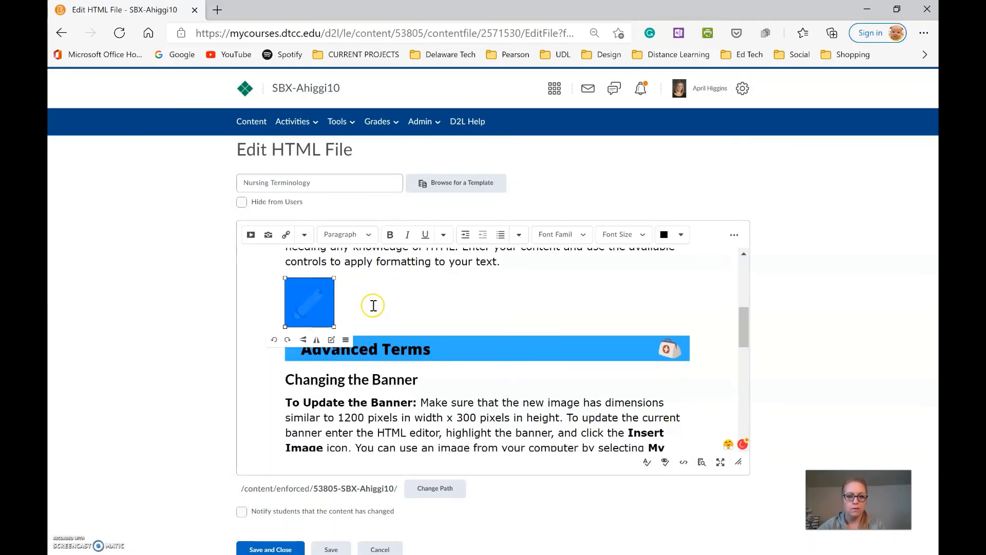
pyautogui.click(374, 305)
pyautogui.click(327, 303)
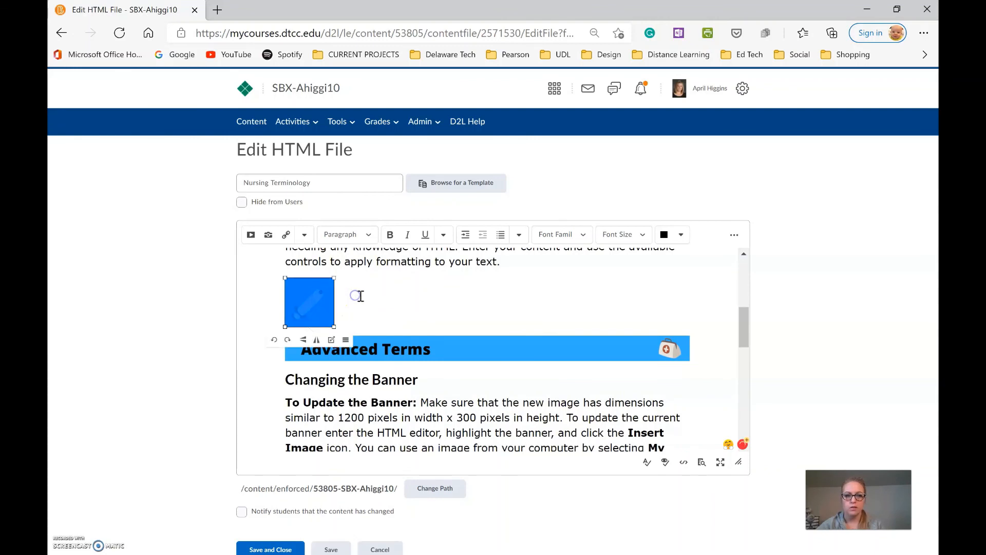
pyautogui.click(394, 319)
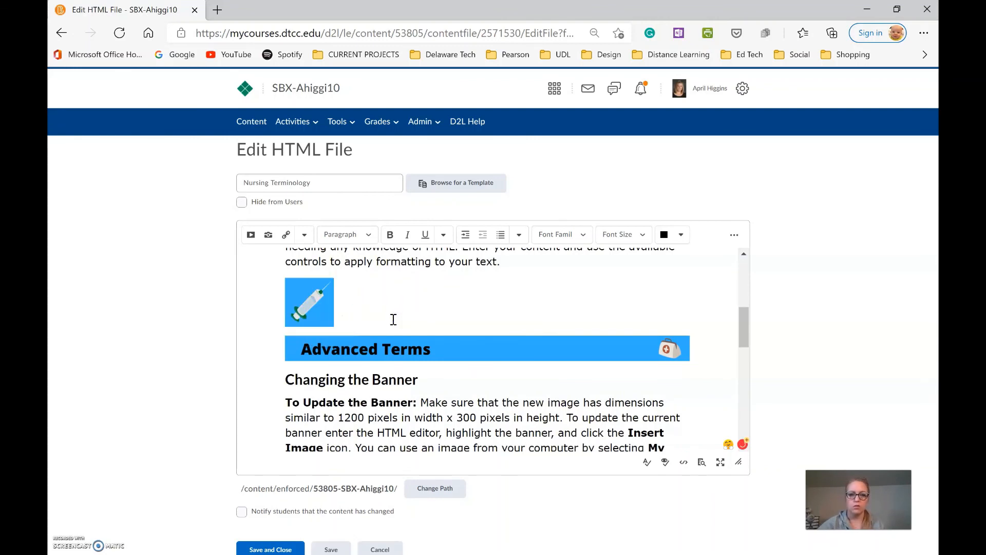
# - Insert clipboard image 2 from "nursing icons" on a new line below the syringe, marked as decorative and stored as a new file
pyautogui.press('Return')
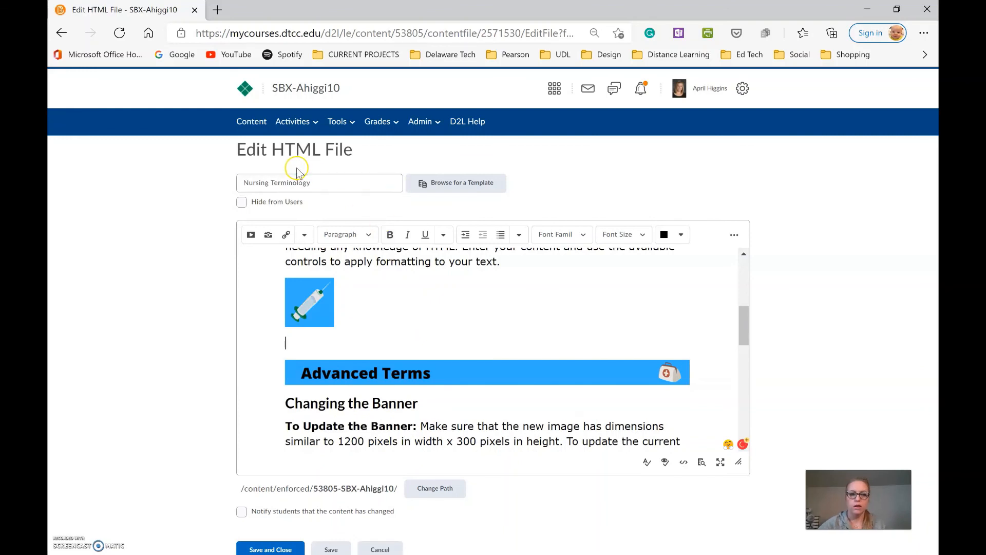
pyautogui.click(267, 235)
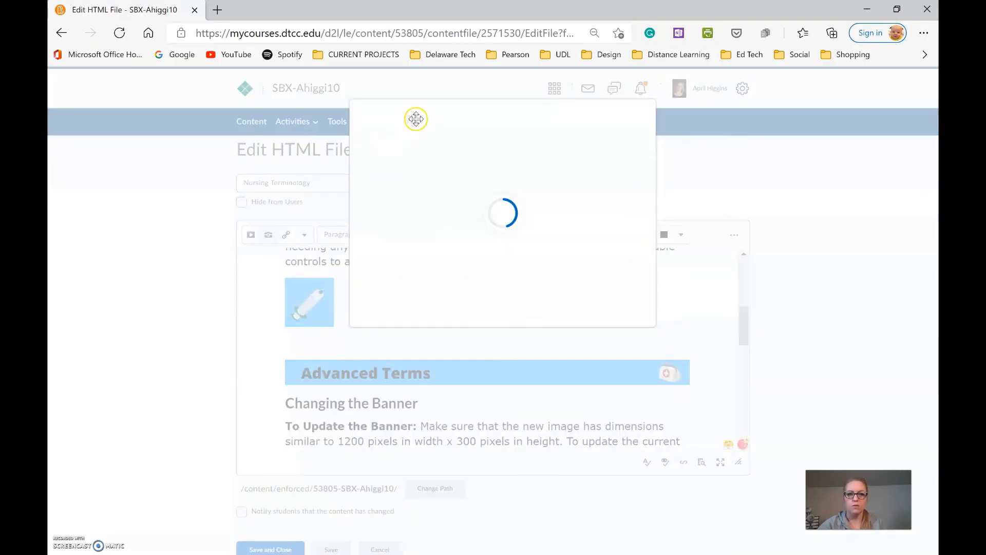
pyautogui.click(391, 162)
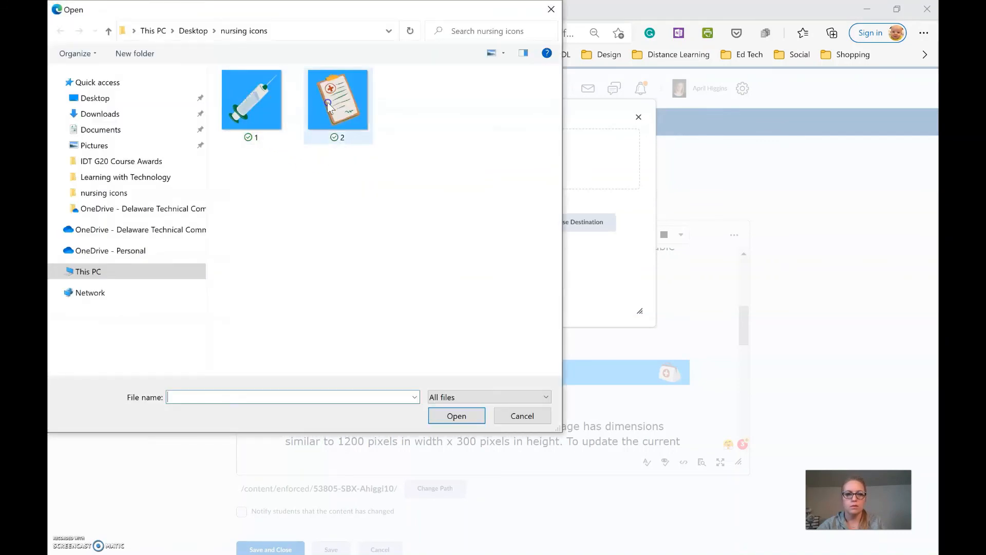
pyautogui.doubleClick(334, 103)
pyautogui.click(381, 307)
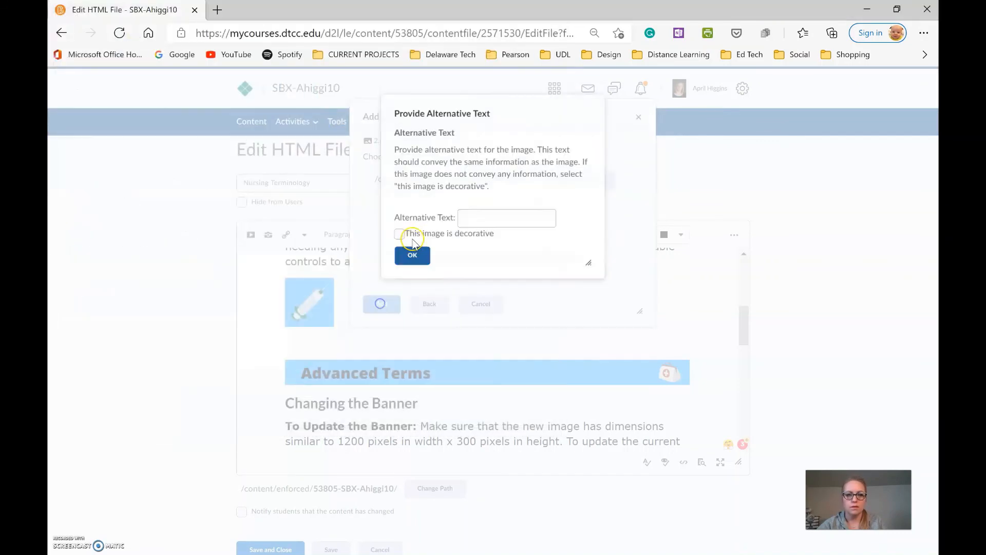
pyautogui.click(403, 230)
pyautogui.click(409, 258)
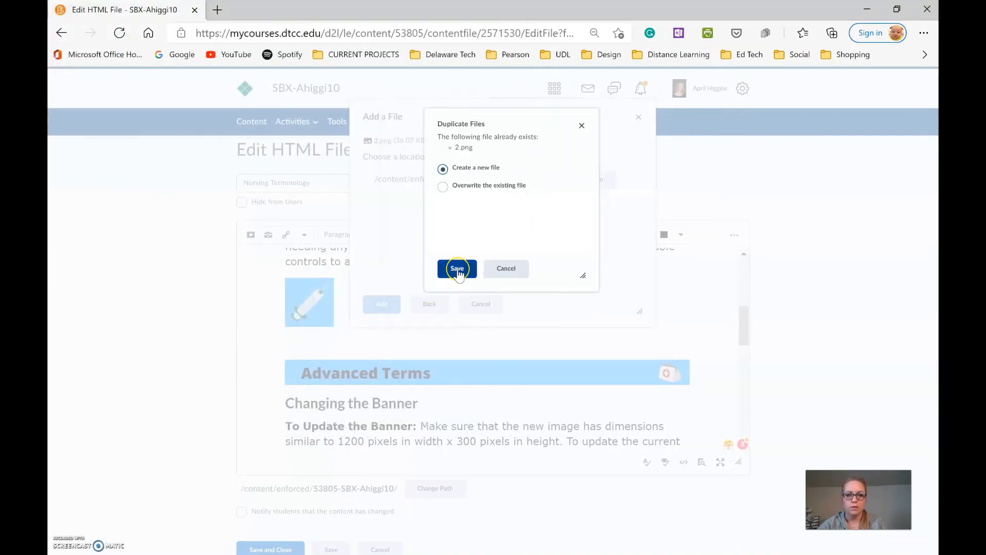
pyautogui.click(457, 269)
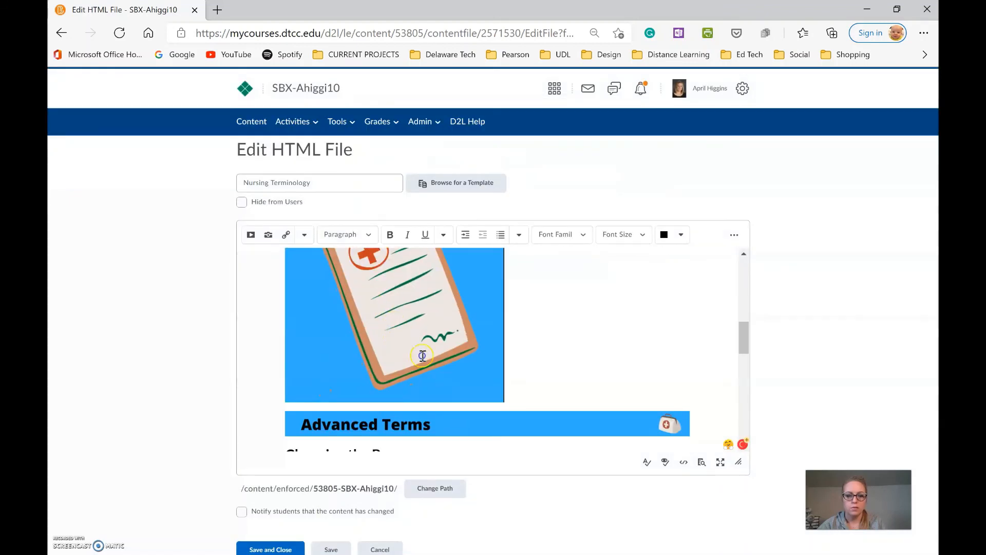
# - Shrink the clipboard image to match the size of the syringe icon above it
pyautogui.click(502, 400)
pyautogui.moveTo(505, 401); pyautogui.dragTo(354, 318)
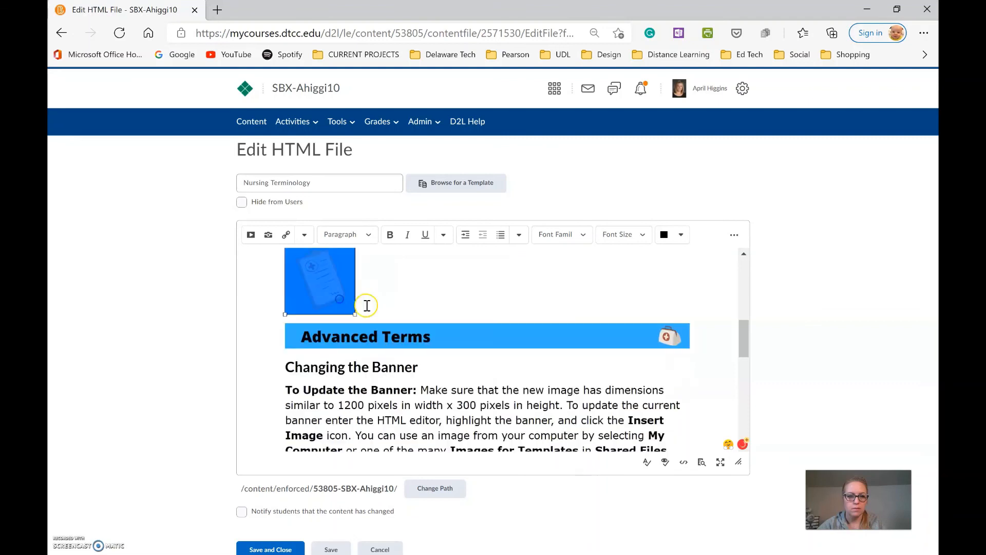
pyautogui.scroll(2, 381, 335)
pyautogui.moveTo(356, 406); pyautogui.dragTo(334, 384)
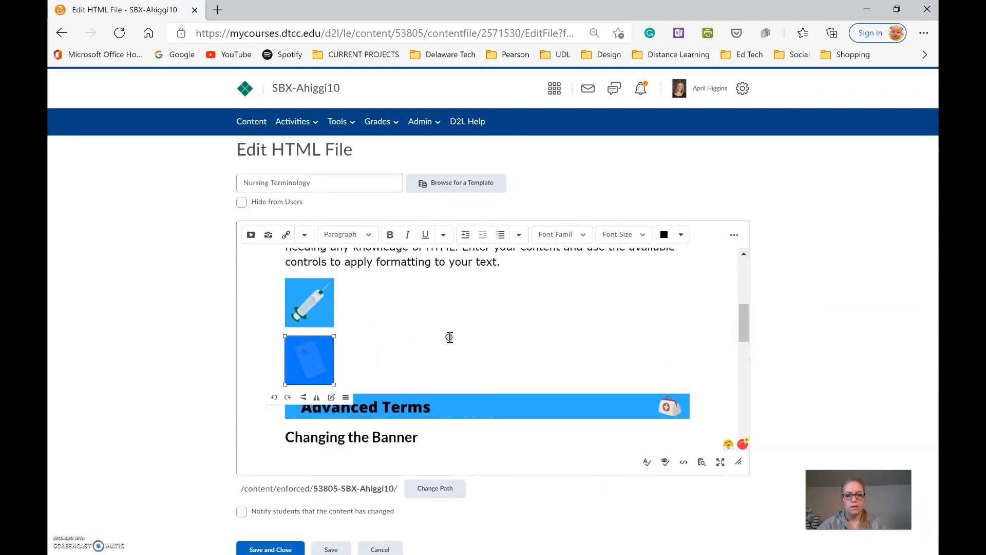
# - Save and close the Nursing Terminology page, and look over its finished layout
pyautogui.click(278, 550)
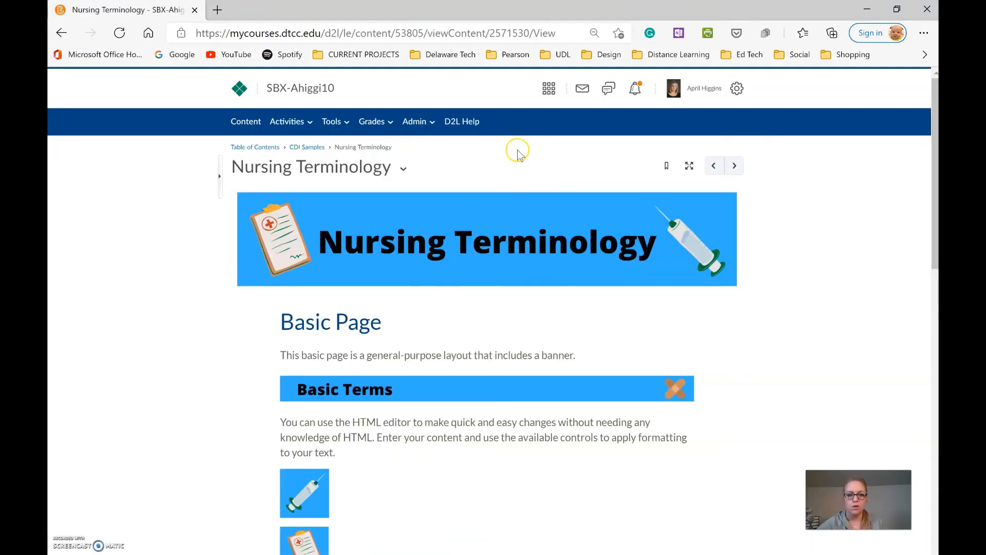
pyautogui.scroll(-3, 488, 277)
pyautogui.scroll(3, 483, 310)
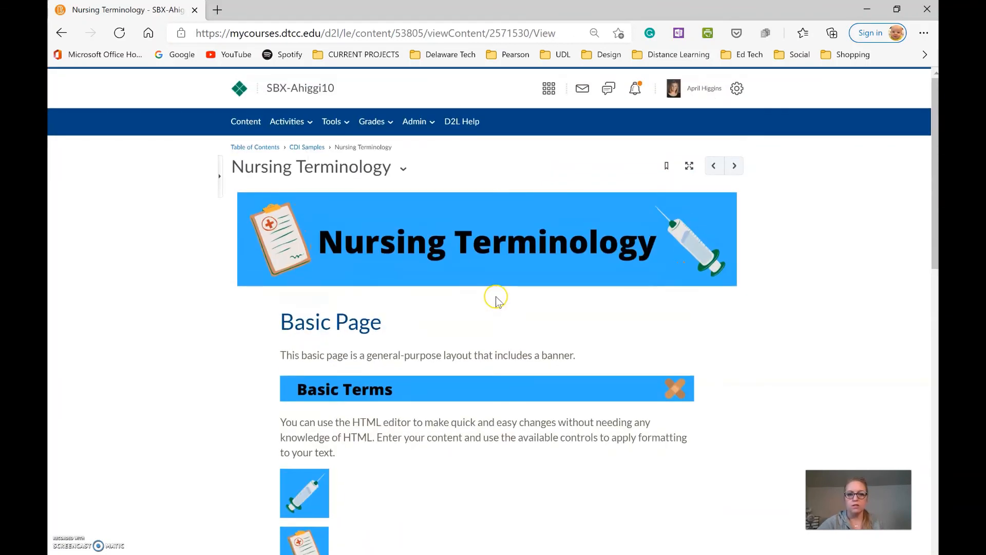